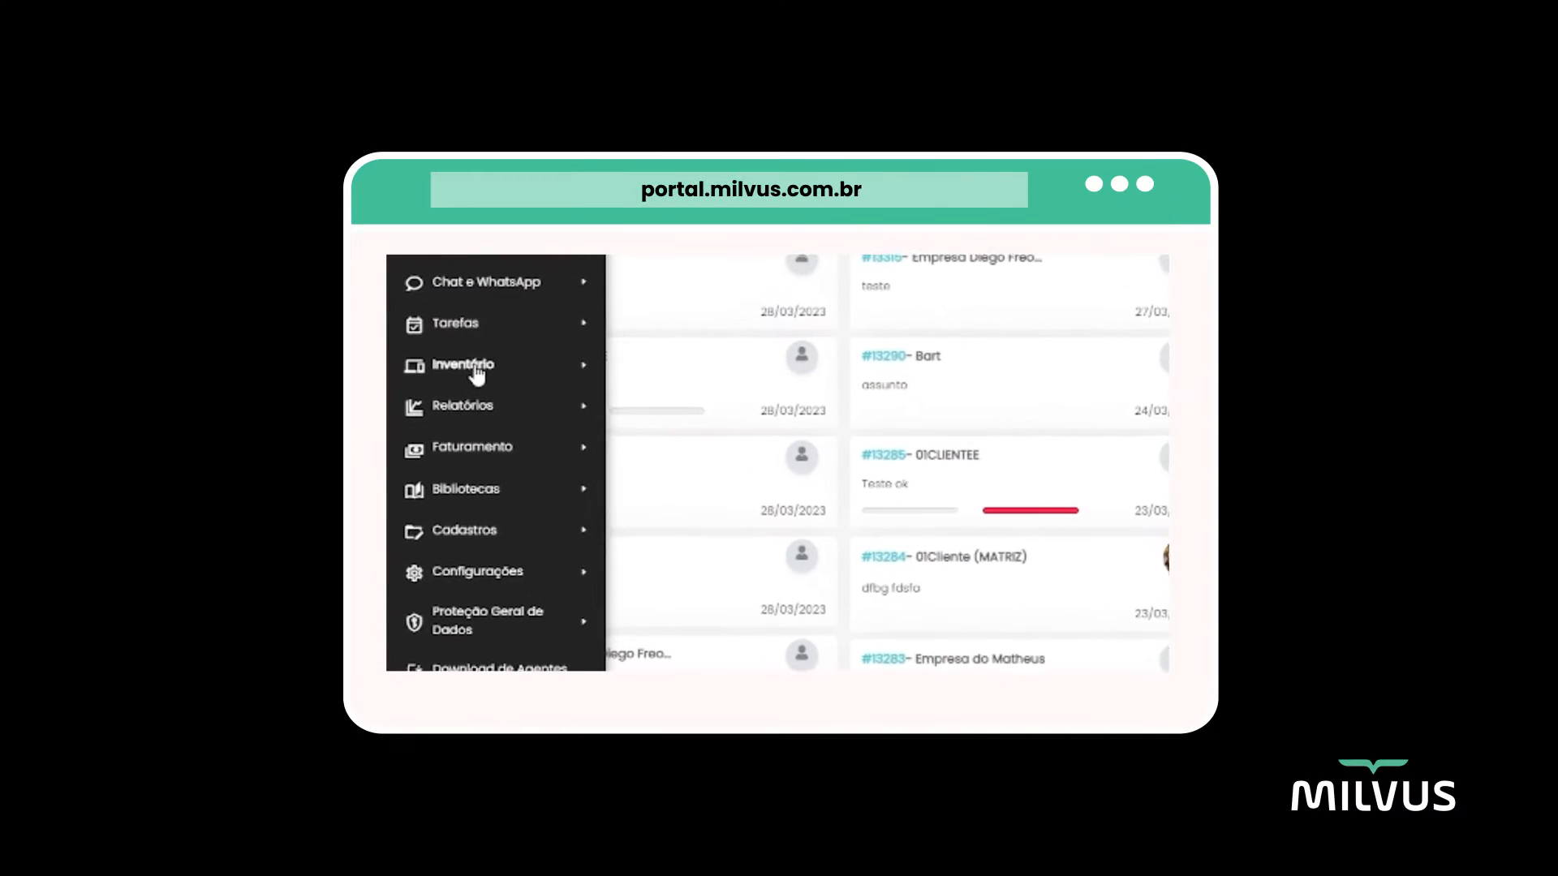
{"action": "left_click", "coordinate": [477, 371]}
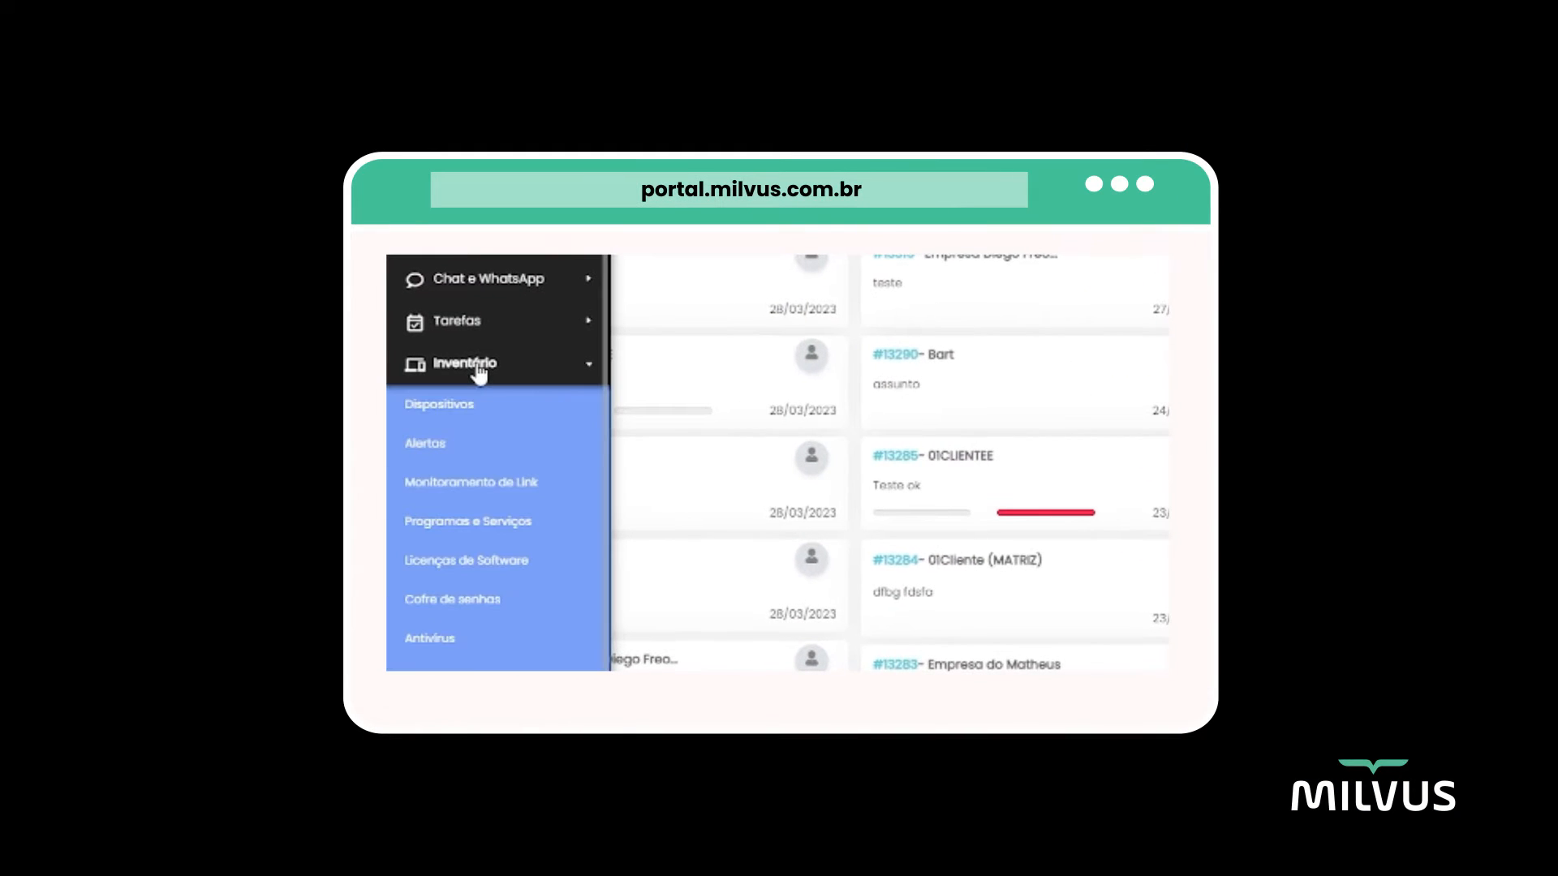
{"action": "left_click", "coordinate": [426, 445]}
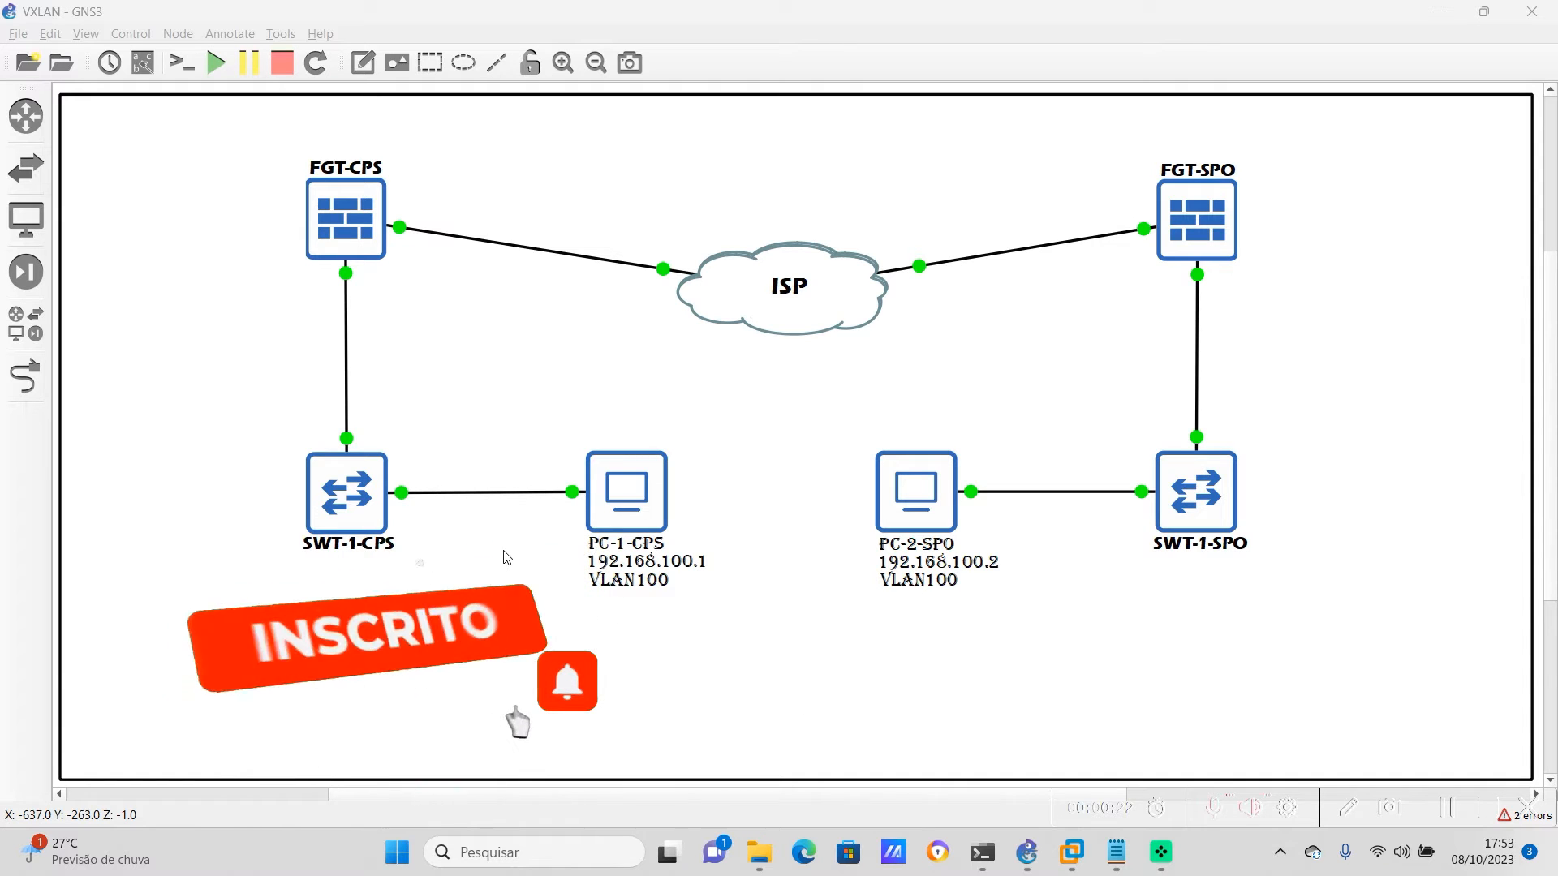
In the SWT-1-CPS console, create VLAN 100 named VLAN-100, set FastEthernet1/1 as trunk and FastEthernet1/2 as access in VLAN 100, full duplex, speed 100
{"action": "right_click", "coordinate": [352, 521]}
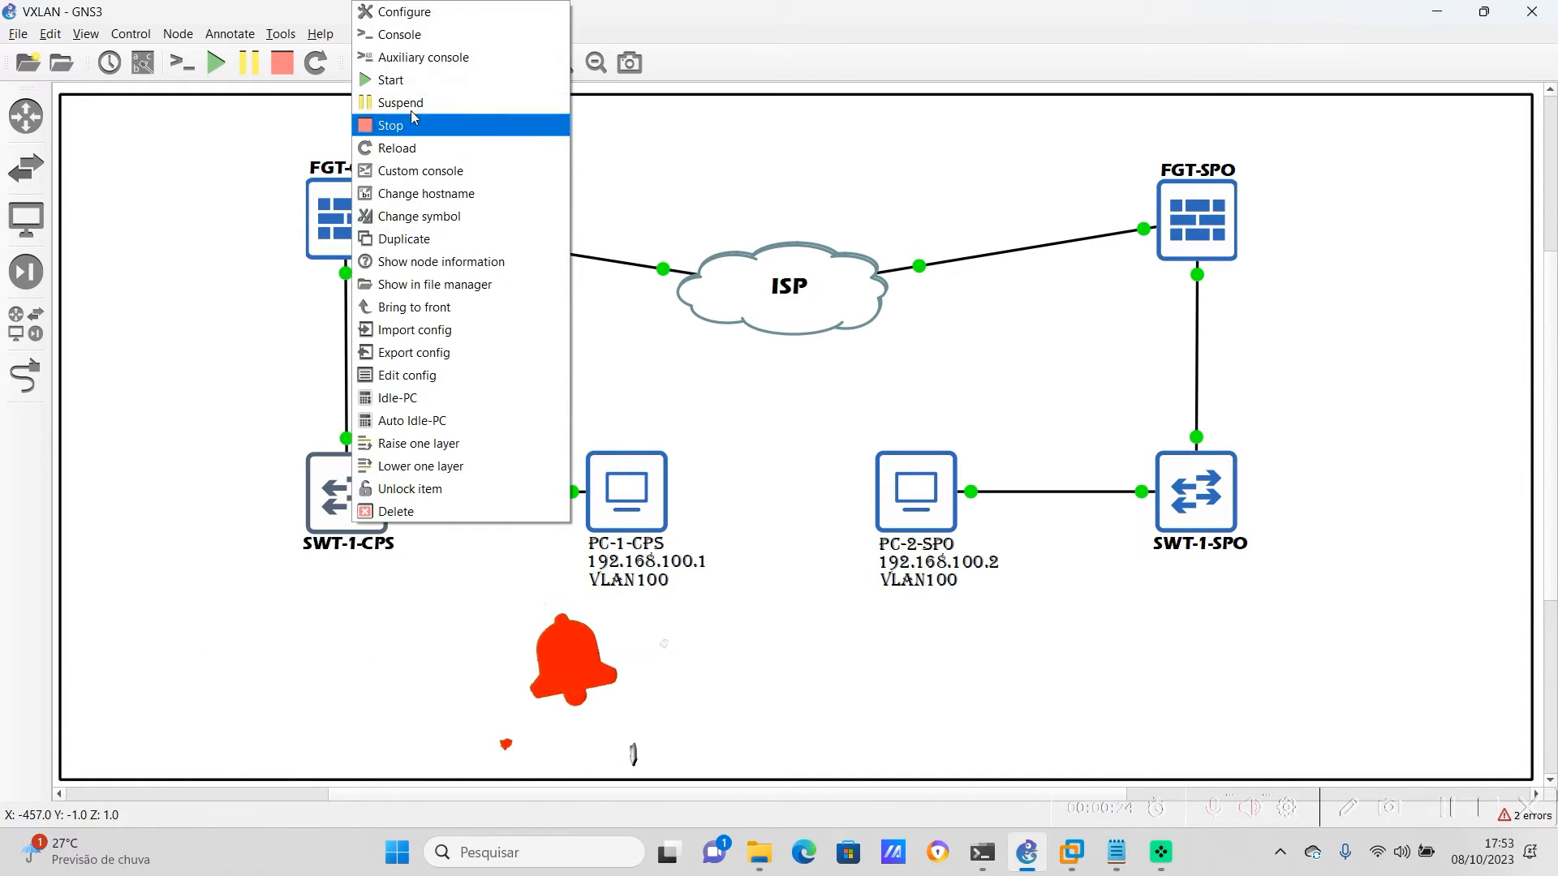
{"action": "left_click", "coordinate": [410, 41]}
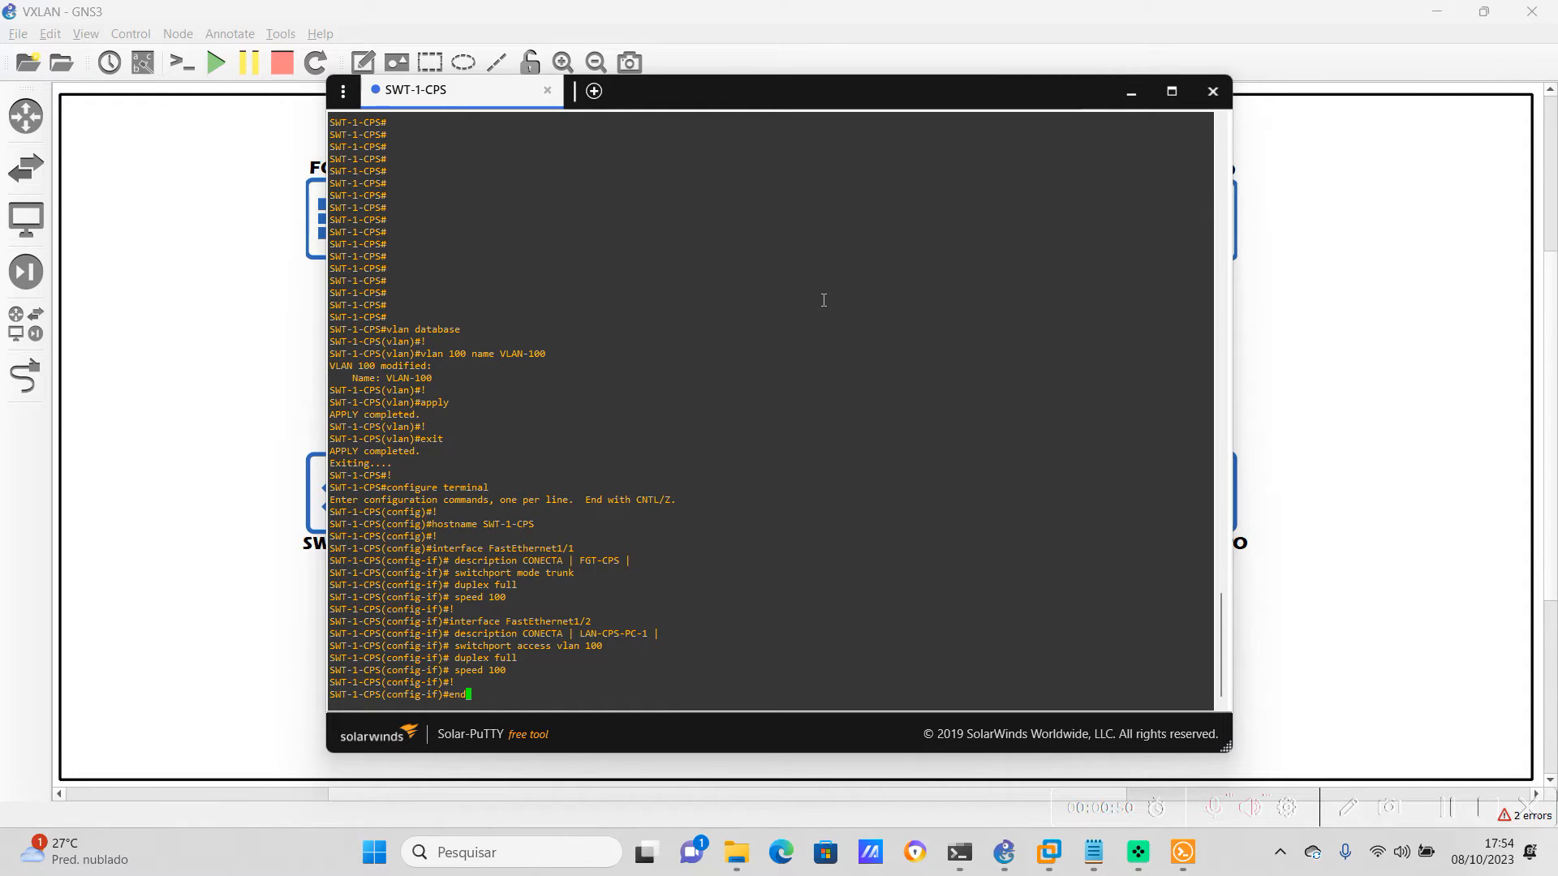
{"action": "key", "text": "Return"}
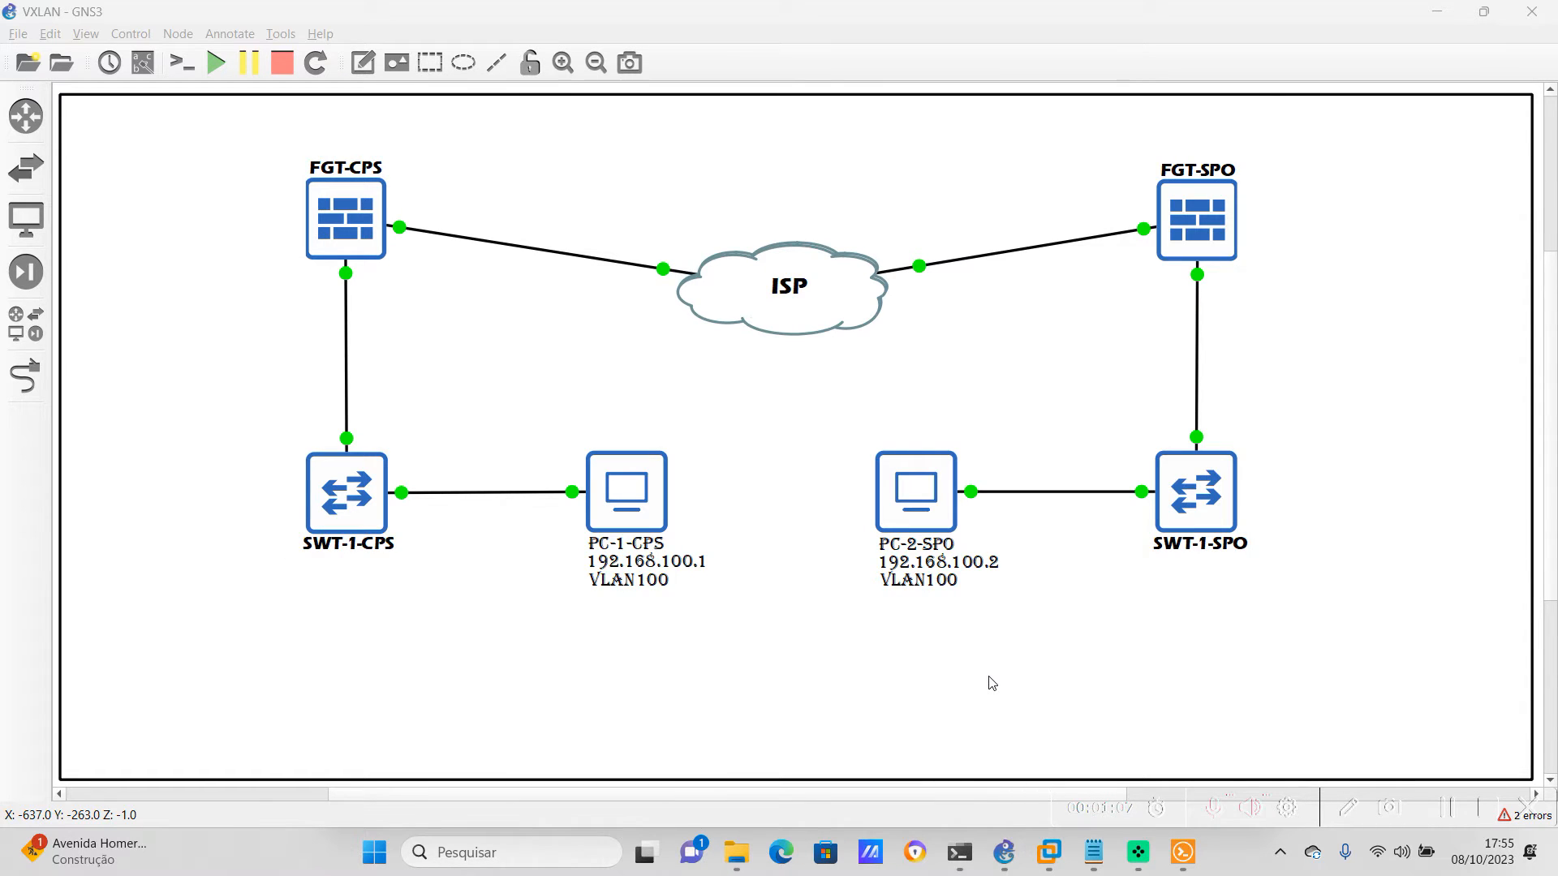
Open the console of SWT-1-SPO and paste that switch's configuration commands into it
{"action": "right_click", "coordinate": [1210, 487]}
{"action": "left_click", "coordinate": [1245, 33]}
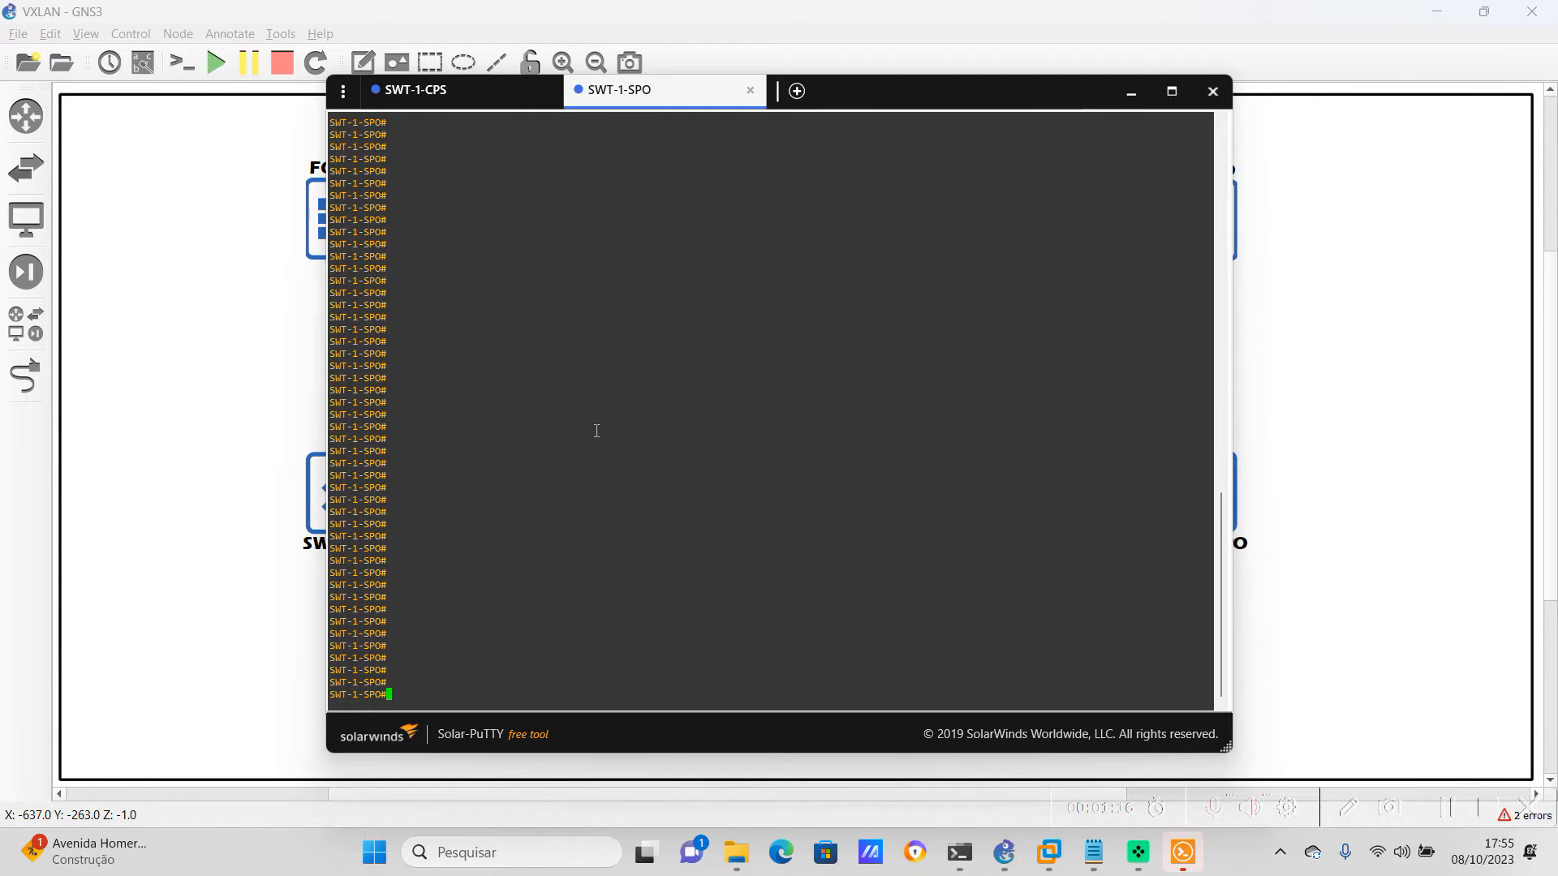
{"action": "right_click", "coordinate": [621, 403]}
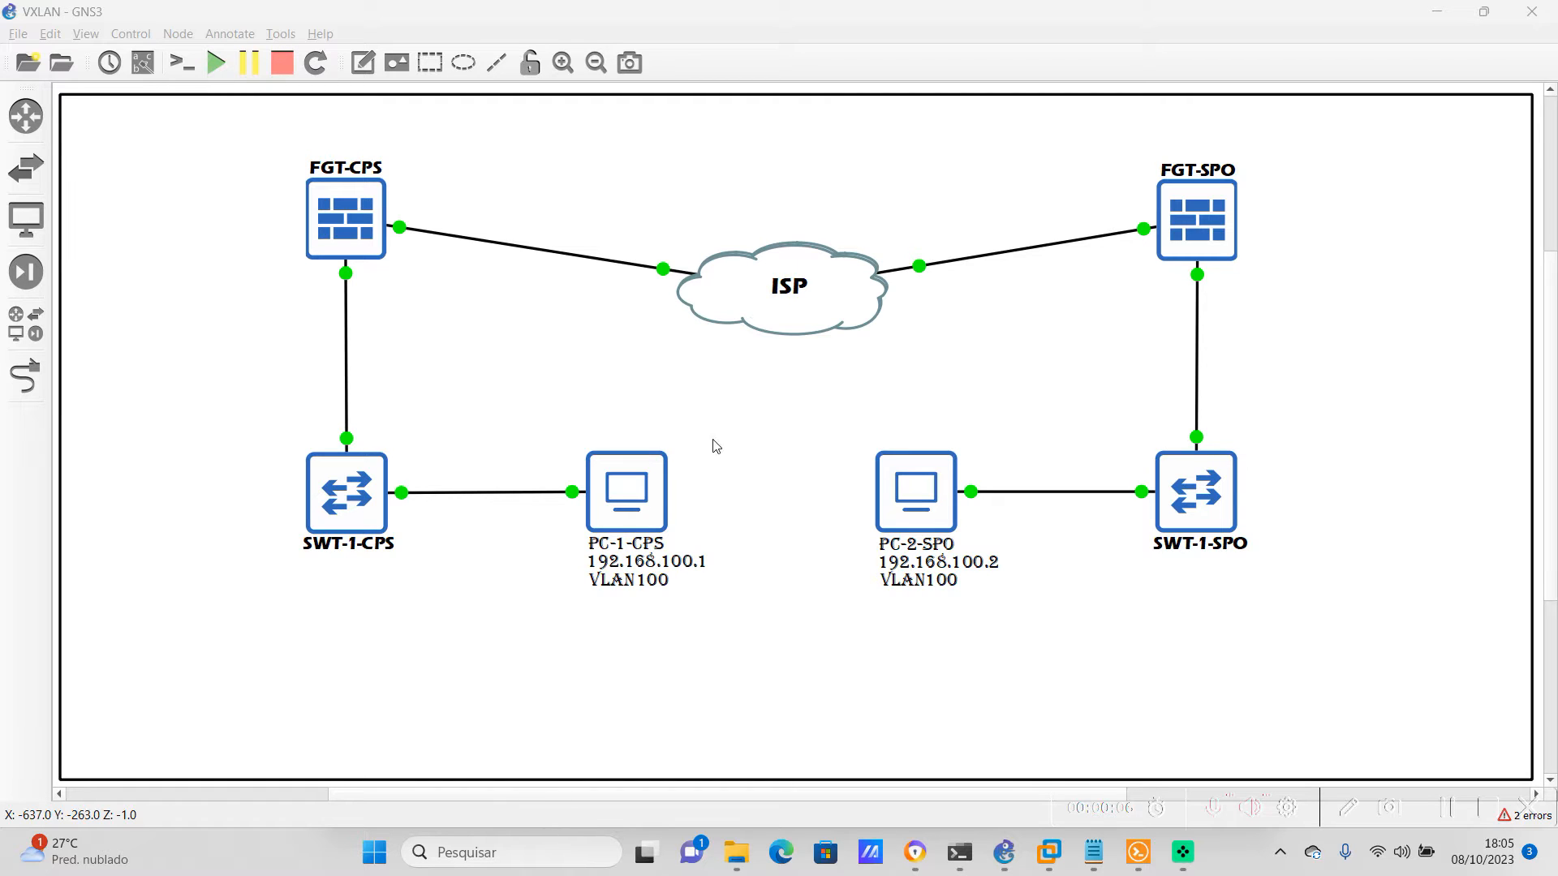
On FGT-CPS, create IPsec phase 1 interface VxLan-IPsec on port1 with peer type any, net-device disabled, des-md5 proposal, VXLAN encapsulation, remote gateway 192.168.122.155 and the pre-shared key
{"action": "right_click", "coordinate": [340, 200]}
{"action": "left_click", "coordinate": [385, 228]}
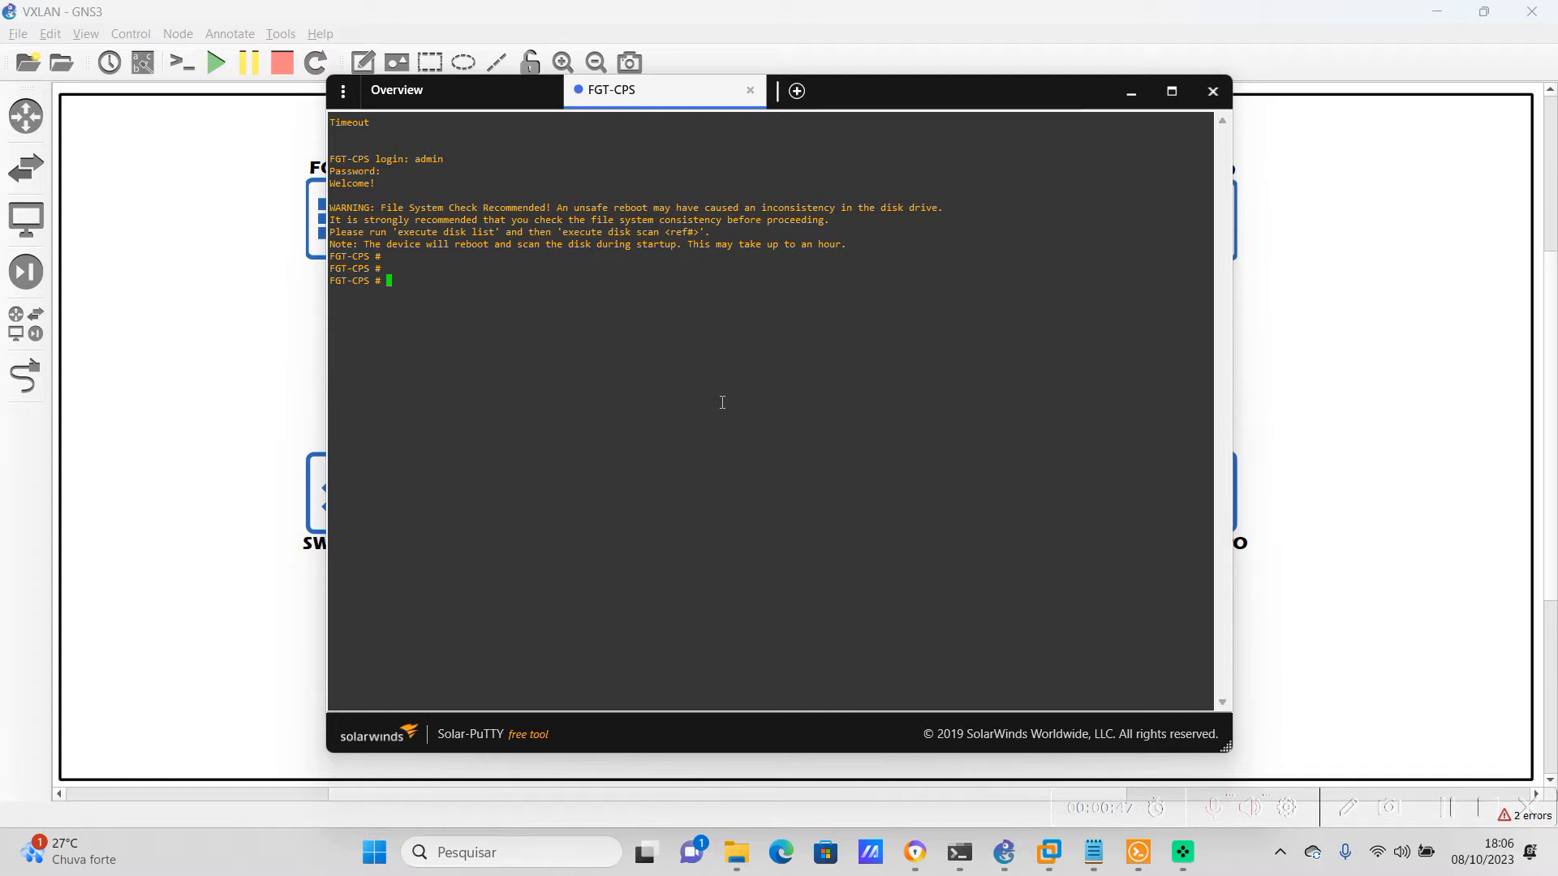
{"action": "right_click", "coordinate": [722, 402]}
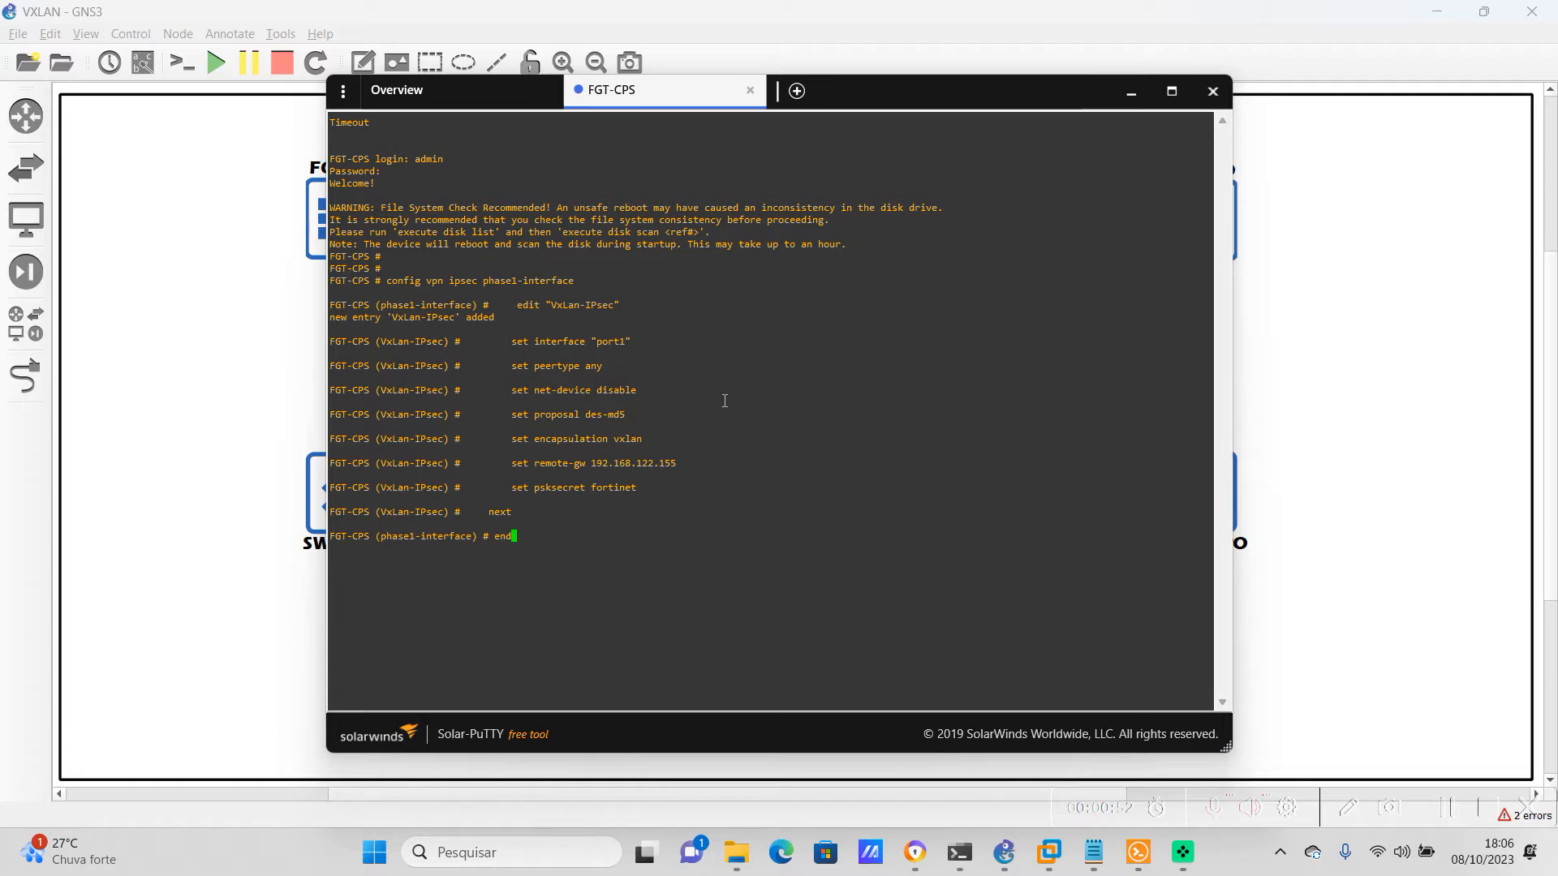
{"action": "key", "text": "Return"}
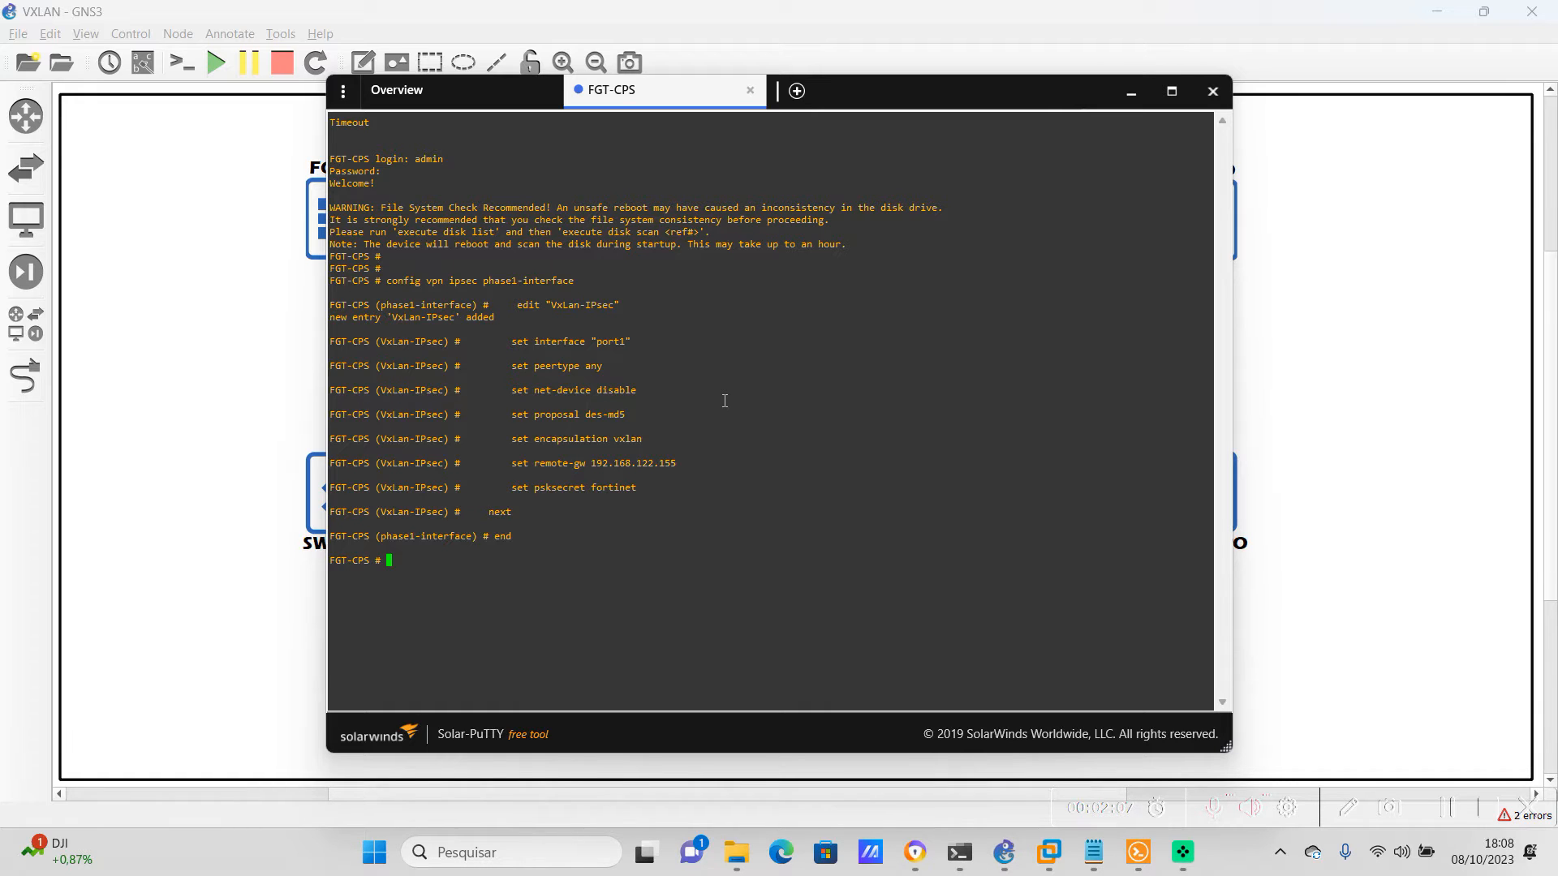
{"action": "key", "text": "Return"}
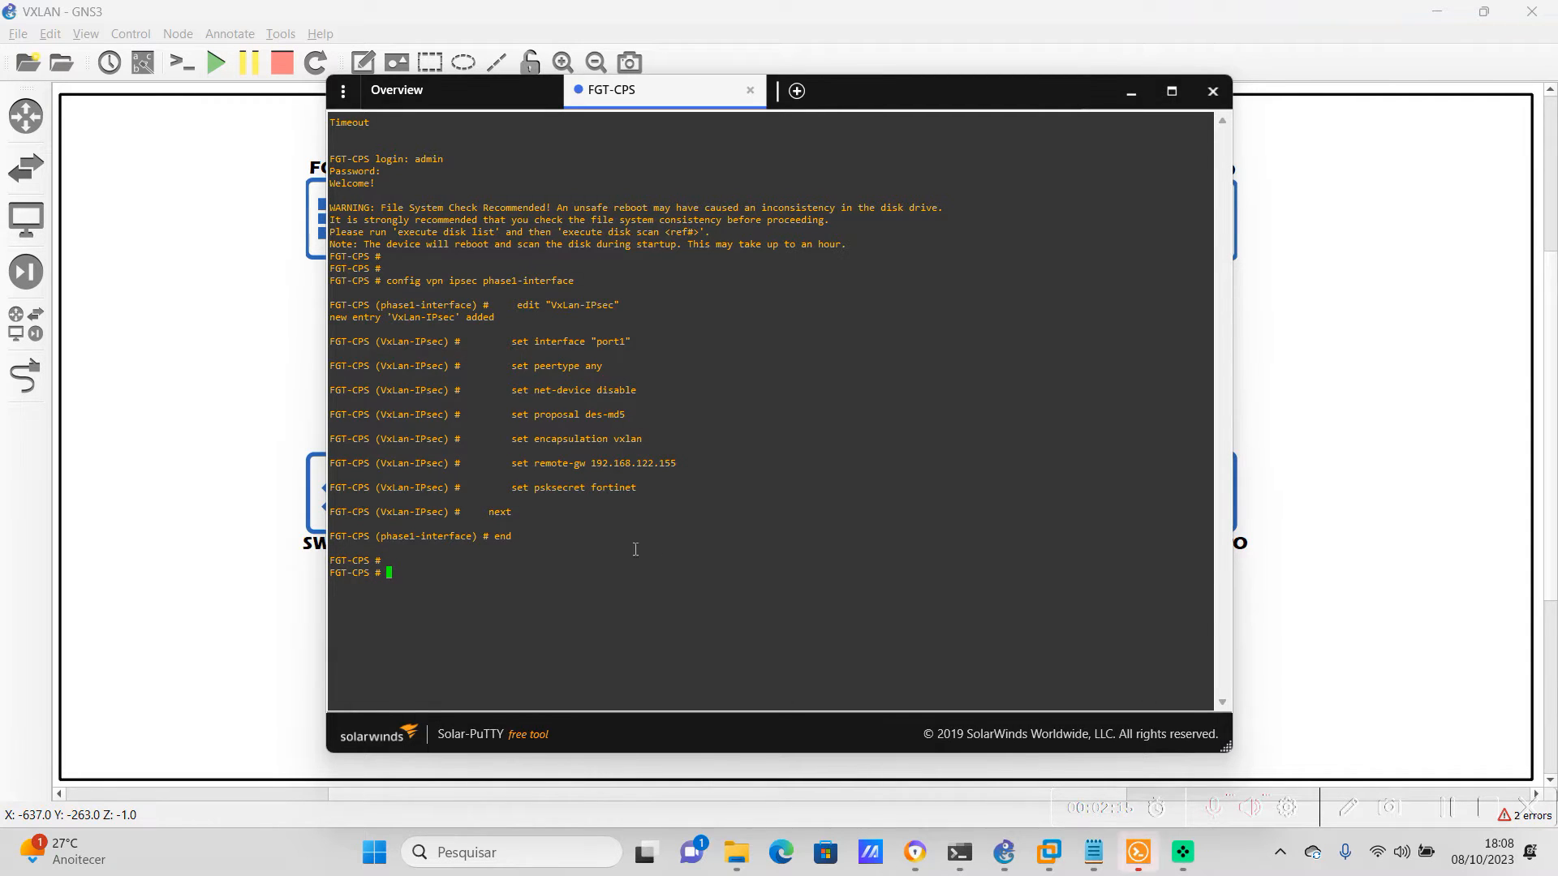
{"action": "right_click", "coordinate": [686, 539]}
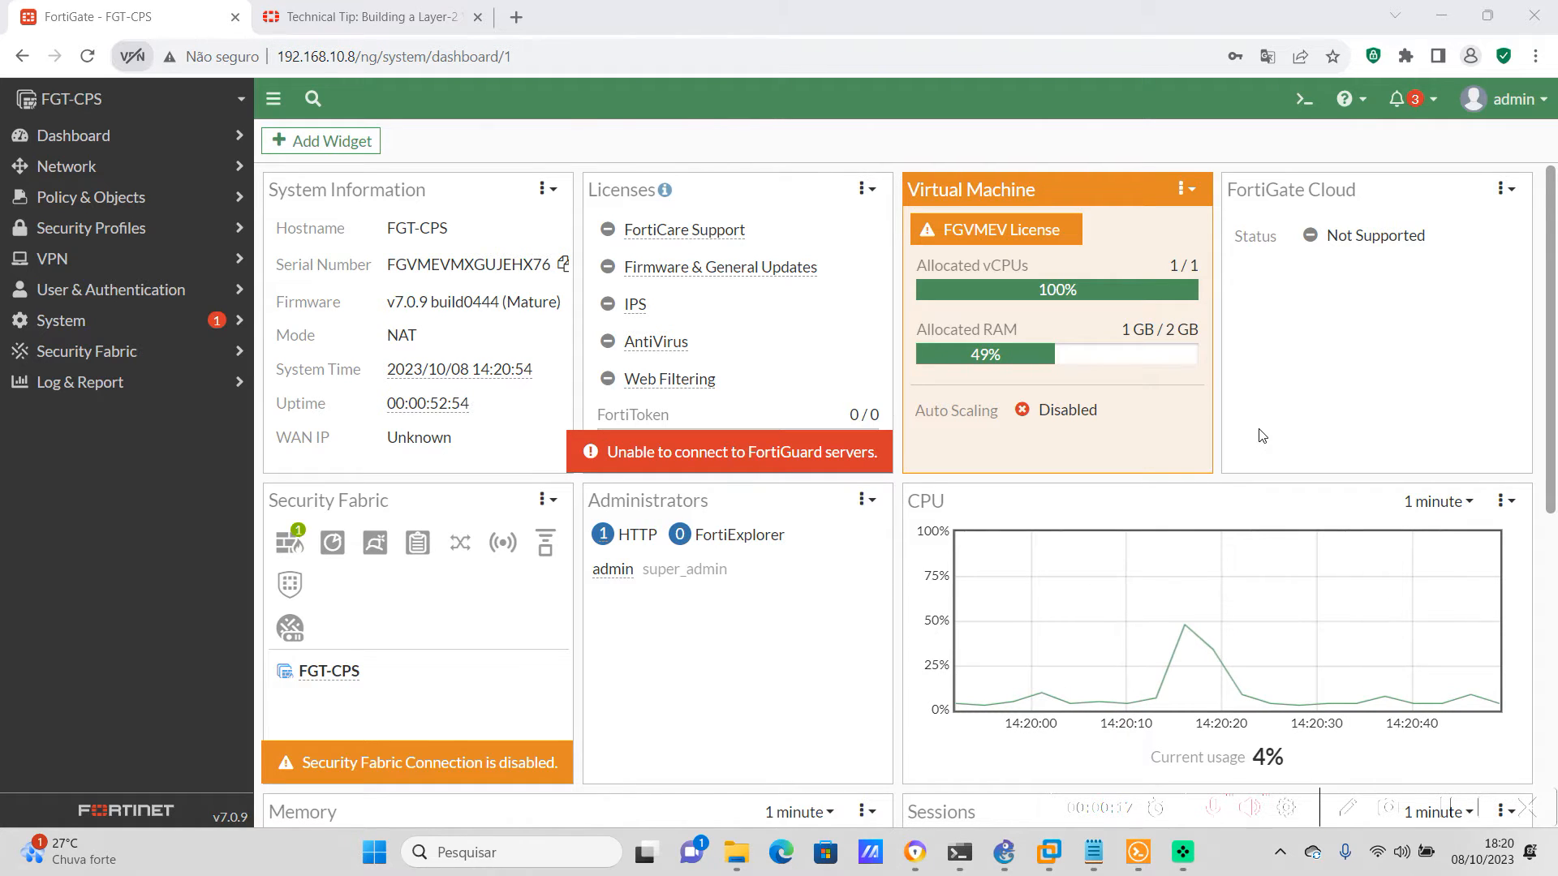
Examine the FGT-CPS network interfaces, including the tunnel interface nested under WAN (port1)
{"action": "left_click", "coordinate": [94, 165]}
{"action": "left_click", "coordinate": [122, 199]}
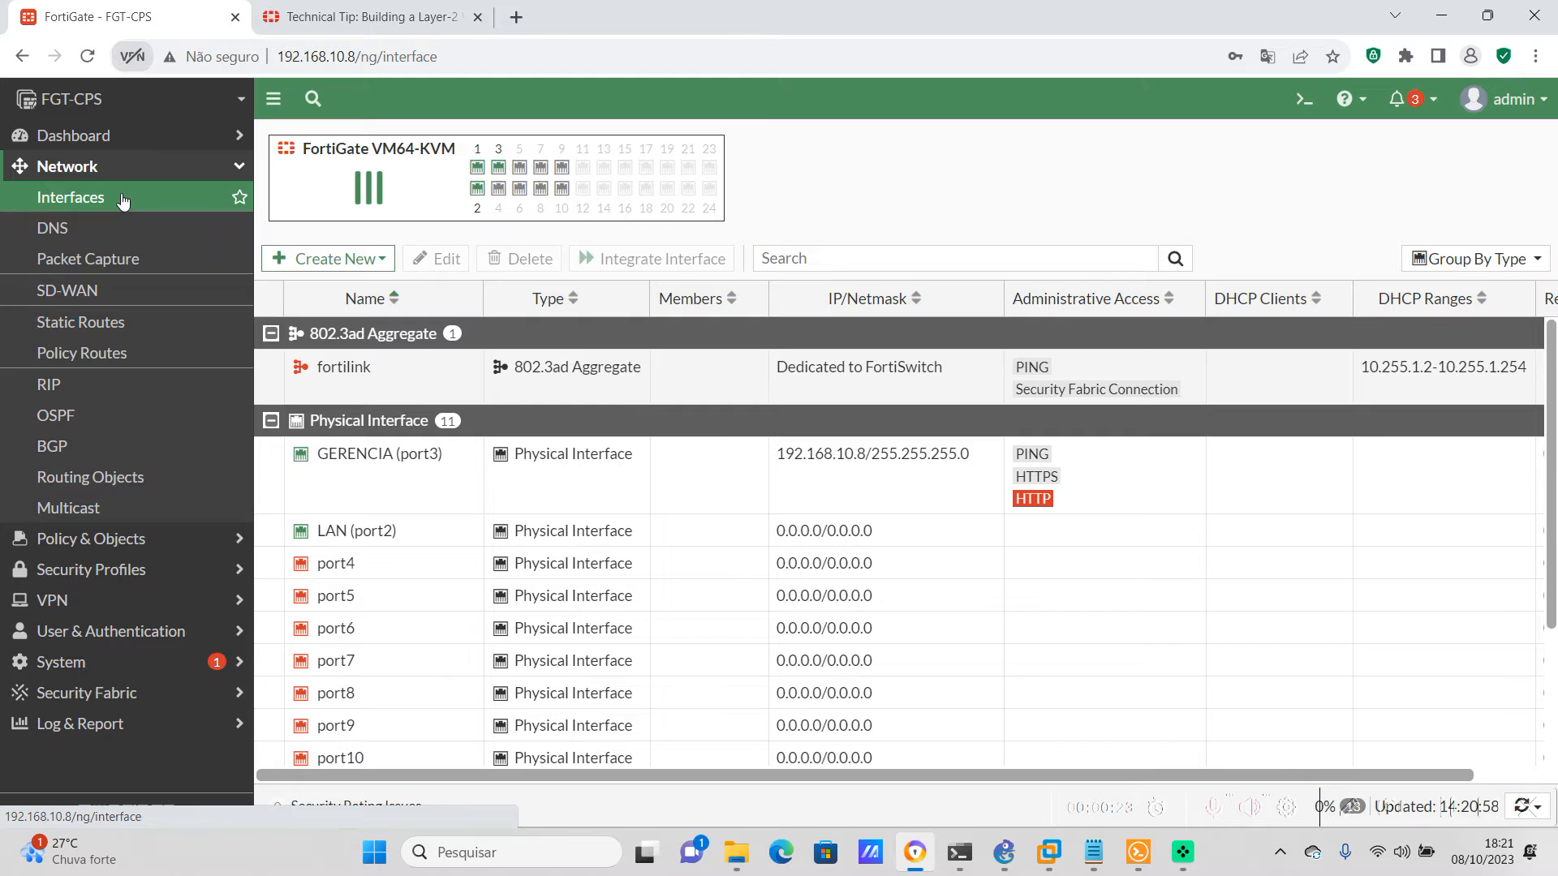
{"action": "scroll", "coordinate": [714, 458], "scroll_direction": "down", "scroll_amount": 3}
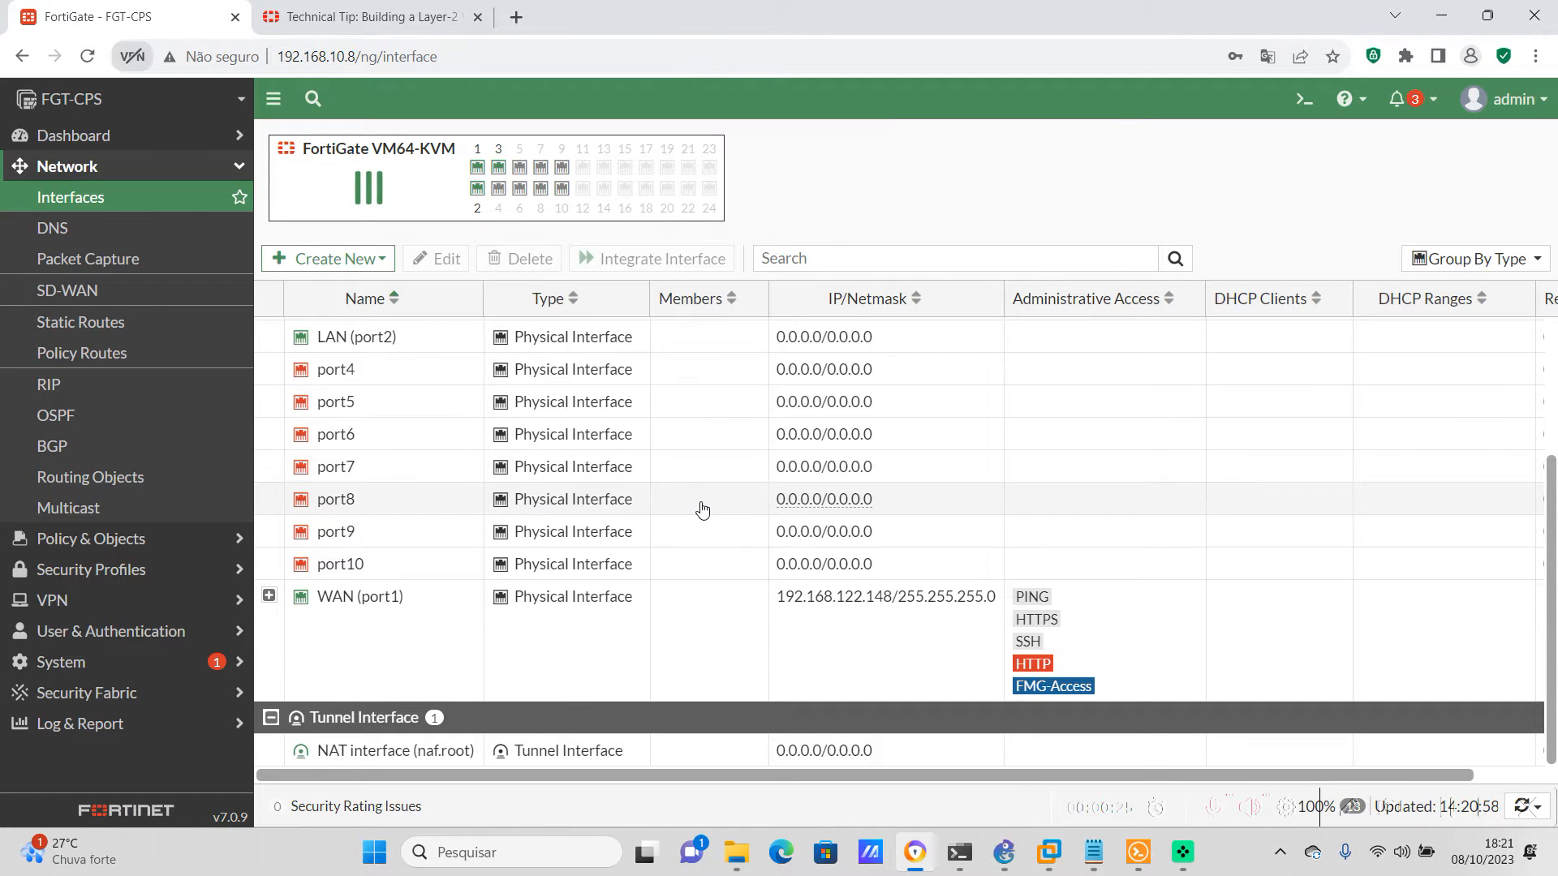
{"action": "scroll", "coordinate": [703, 509], "scroll_direction": "up", "scroll_amount": 3}
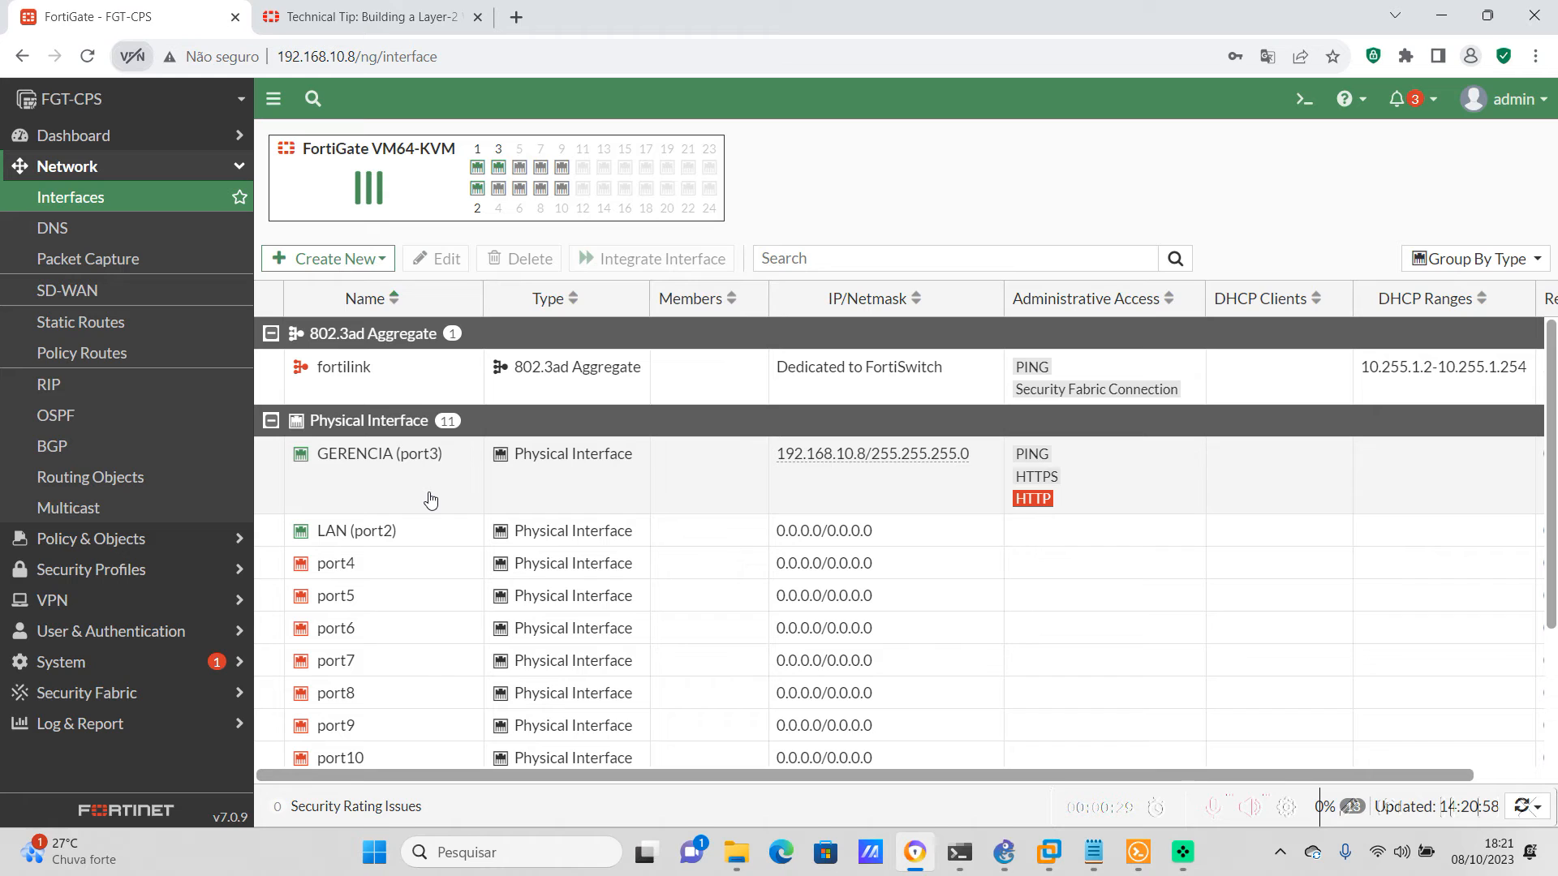
{"action": "scroll", "coordinate": [414, 494], "scroll_direction": "down", "scroll_amount": 2}
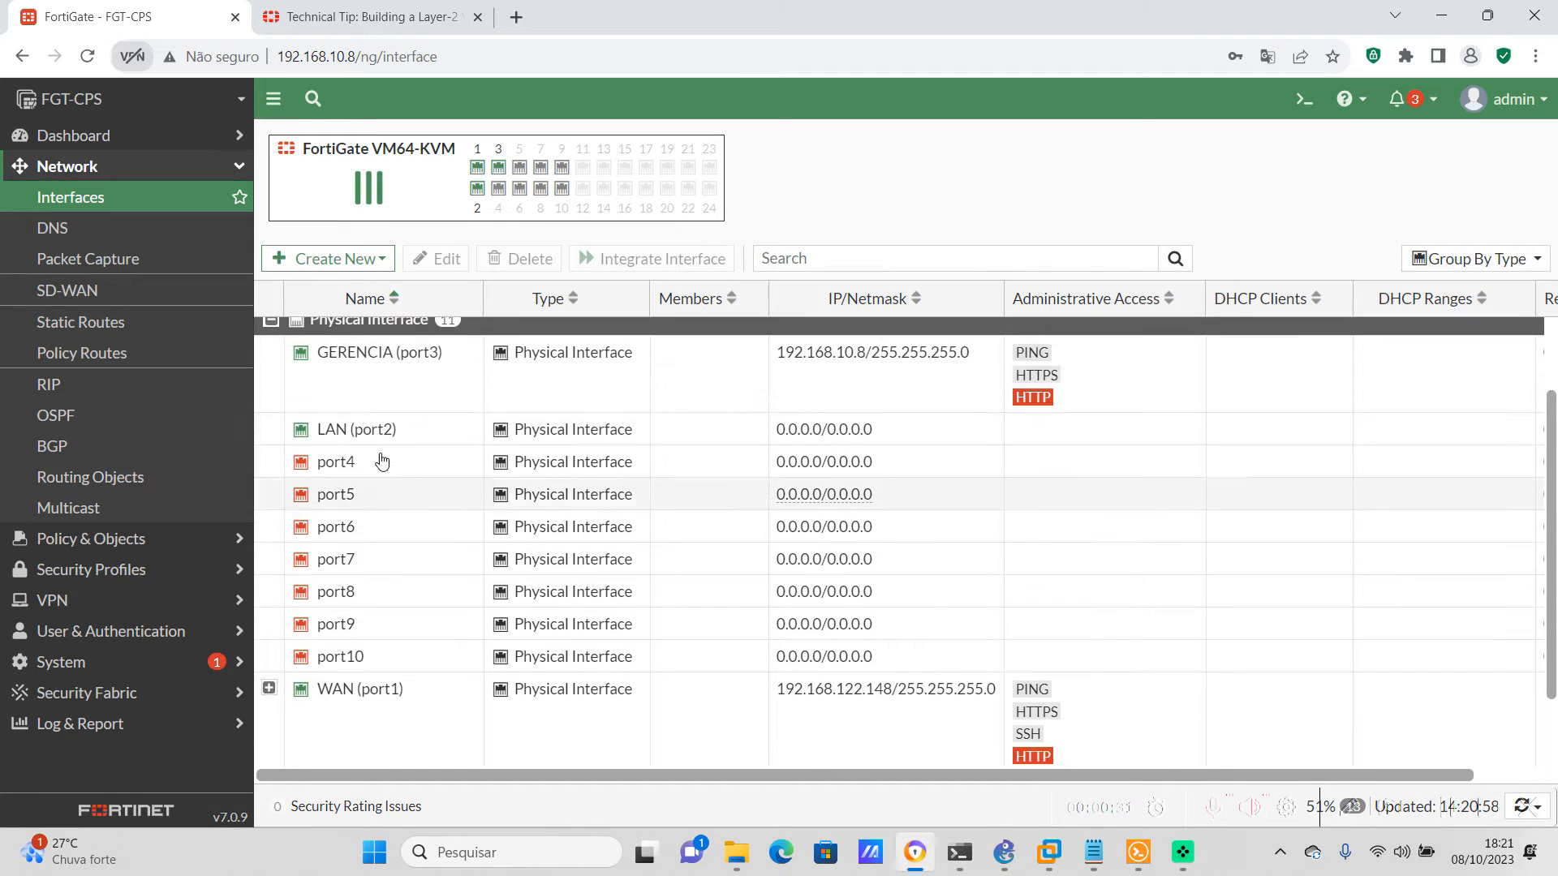
{"action": "mouse_move", "coordinate": [362, 431]}
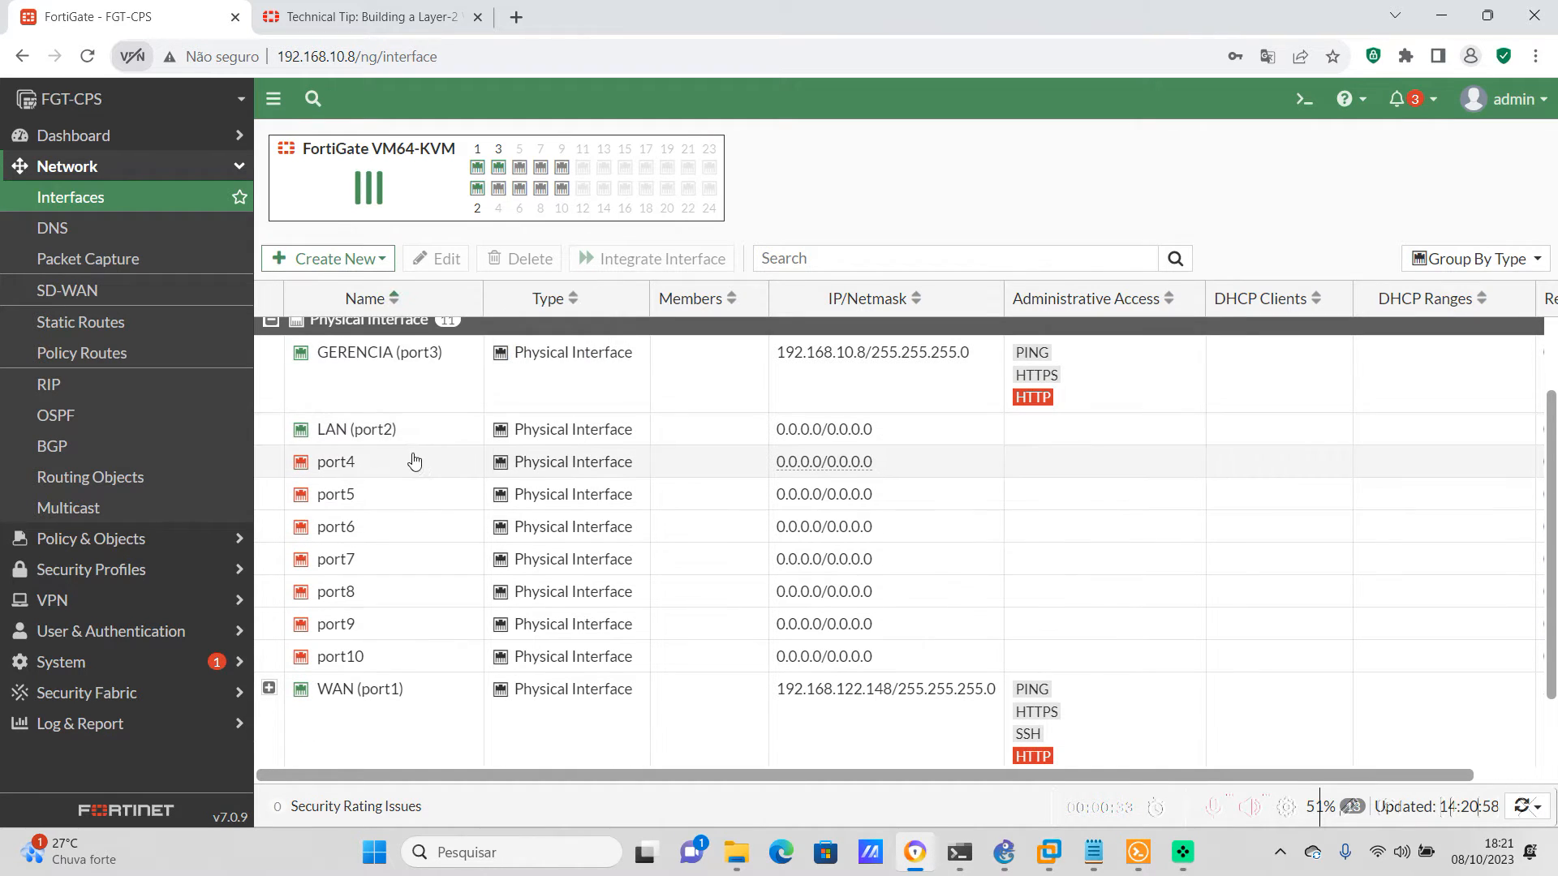
{"action": "scroll", "coordinate": [446, 463], "scroll_direction": "down", "scroll_amount": 2}
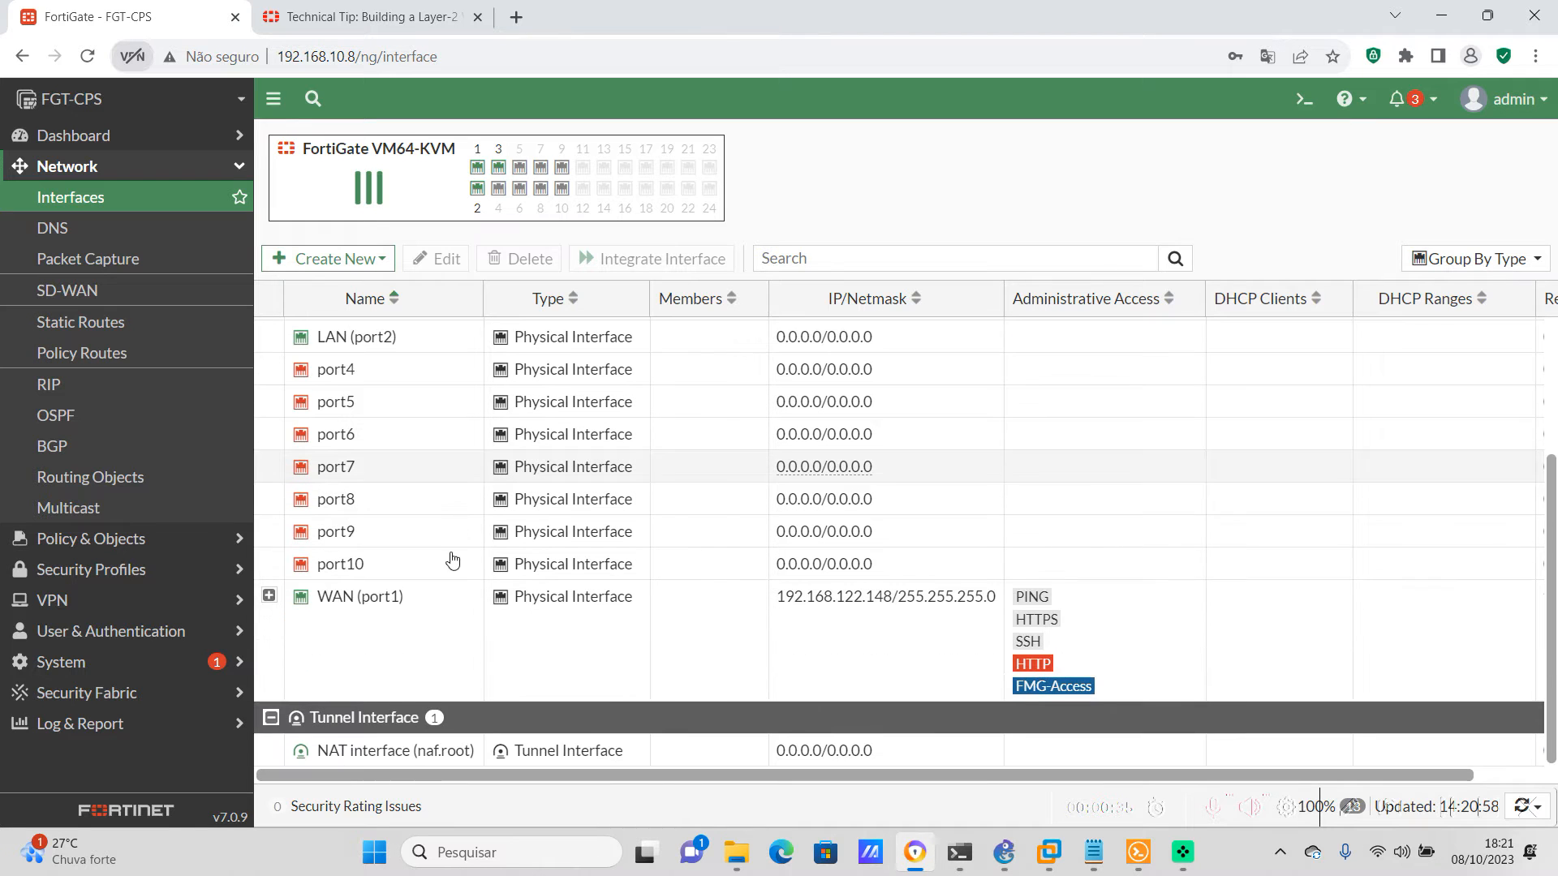
{"action": "left_click", "coordinate": [269, 601]}
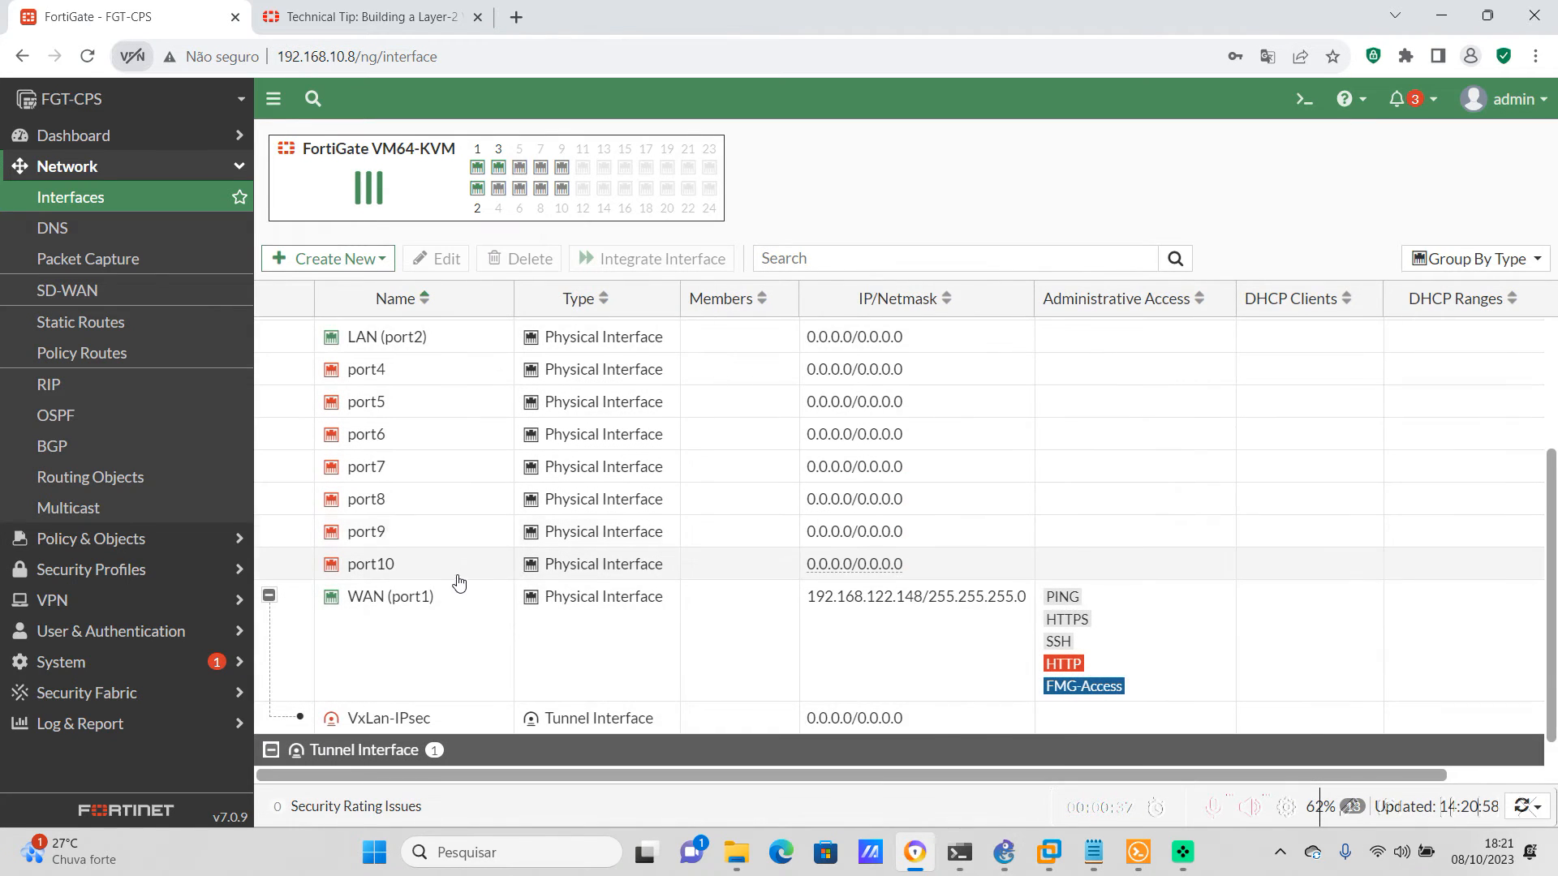
{"action": "mouse_move", "coordinate": [341, 685]}
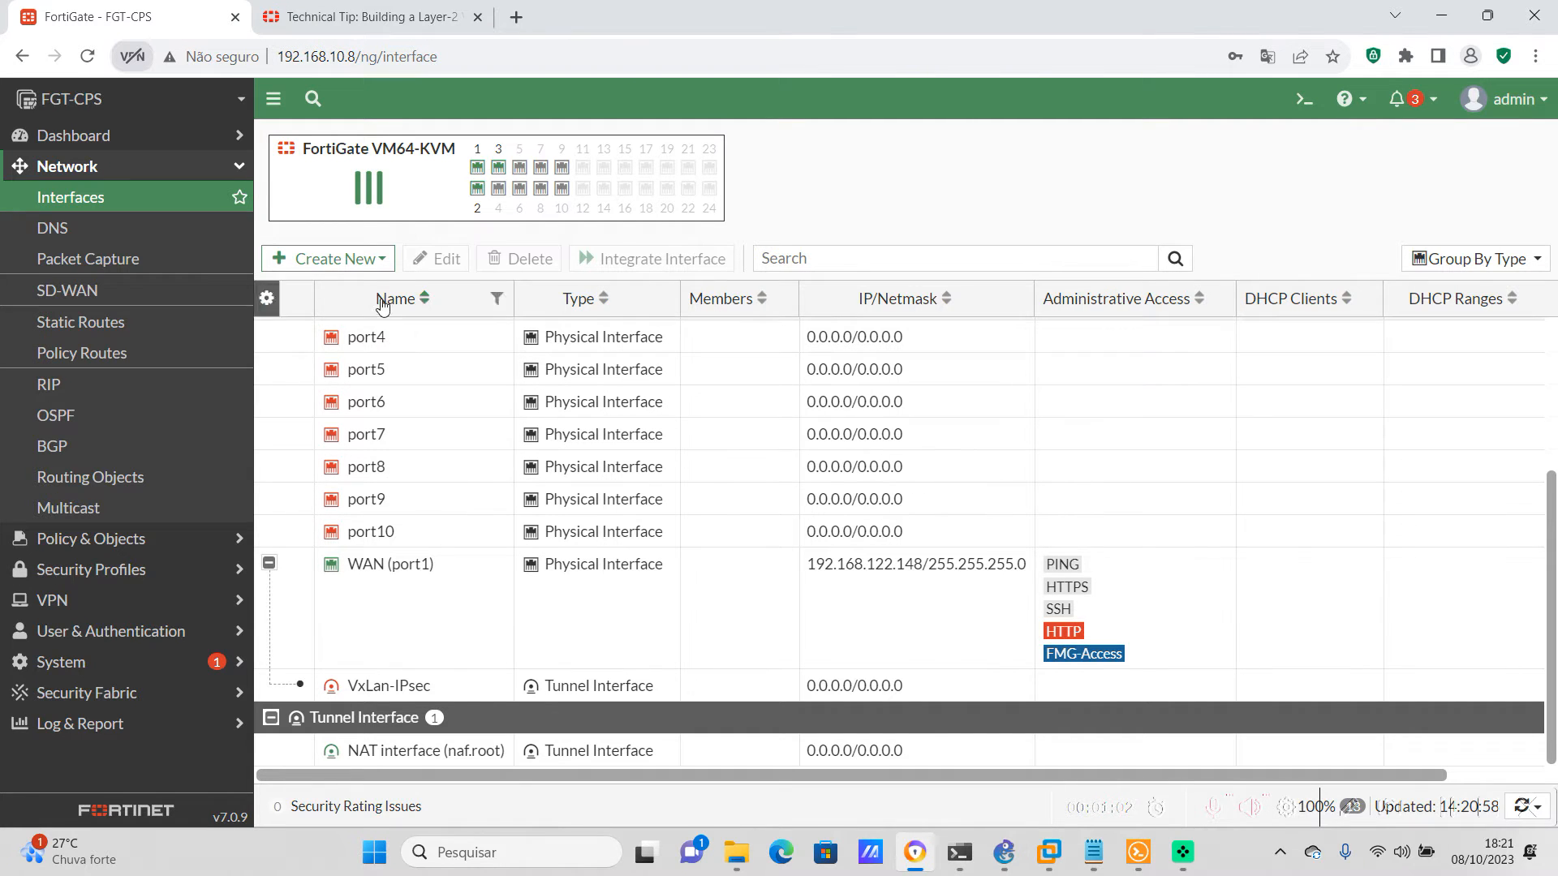
Start a new interface on FGT-CPS with VLAN-100 as both its name and alias
{"action": "left_click", "coordinate": [388, 268]}
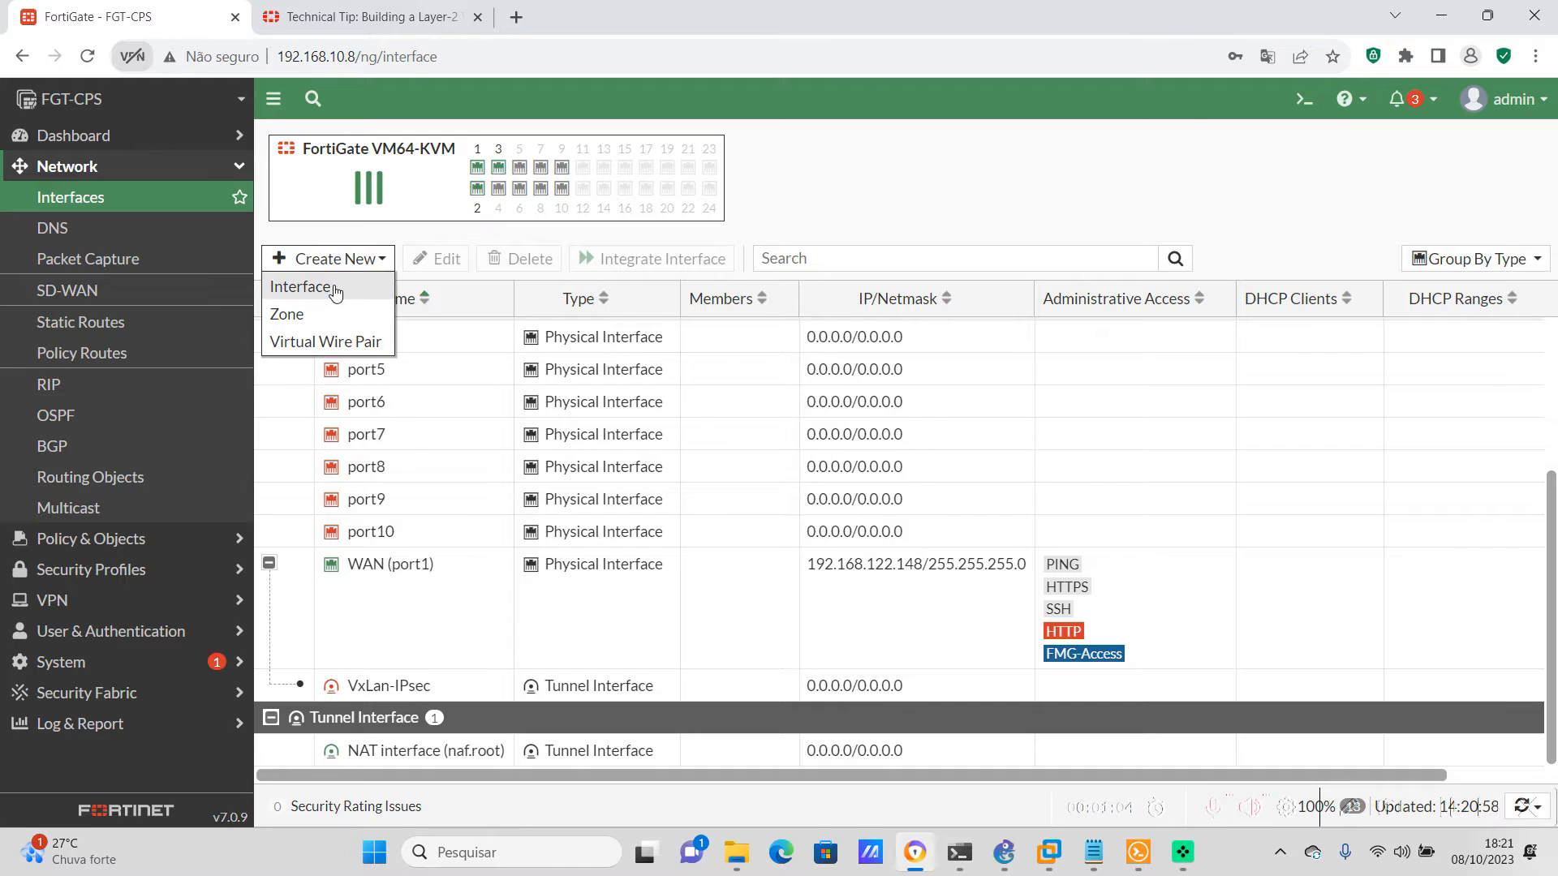
{"action": "left_click", "coordinate": [297, 289]}
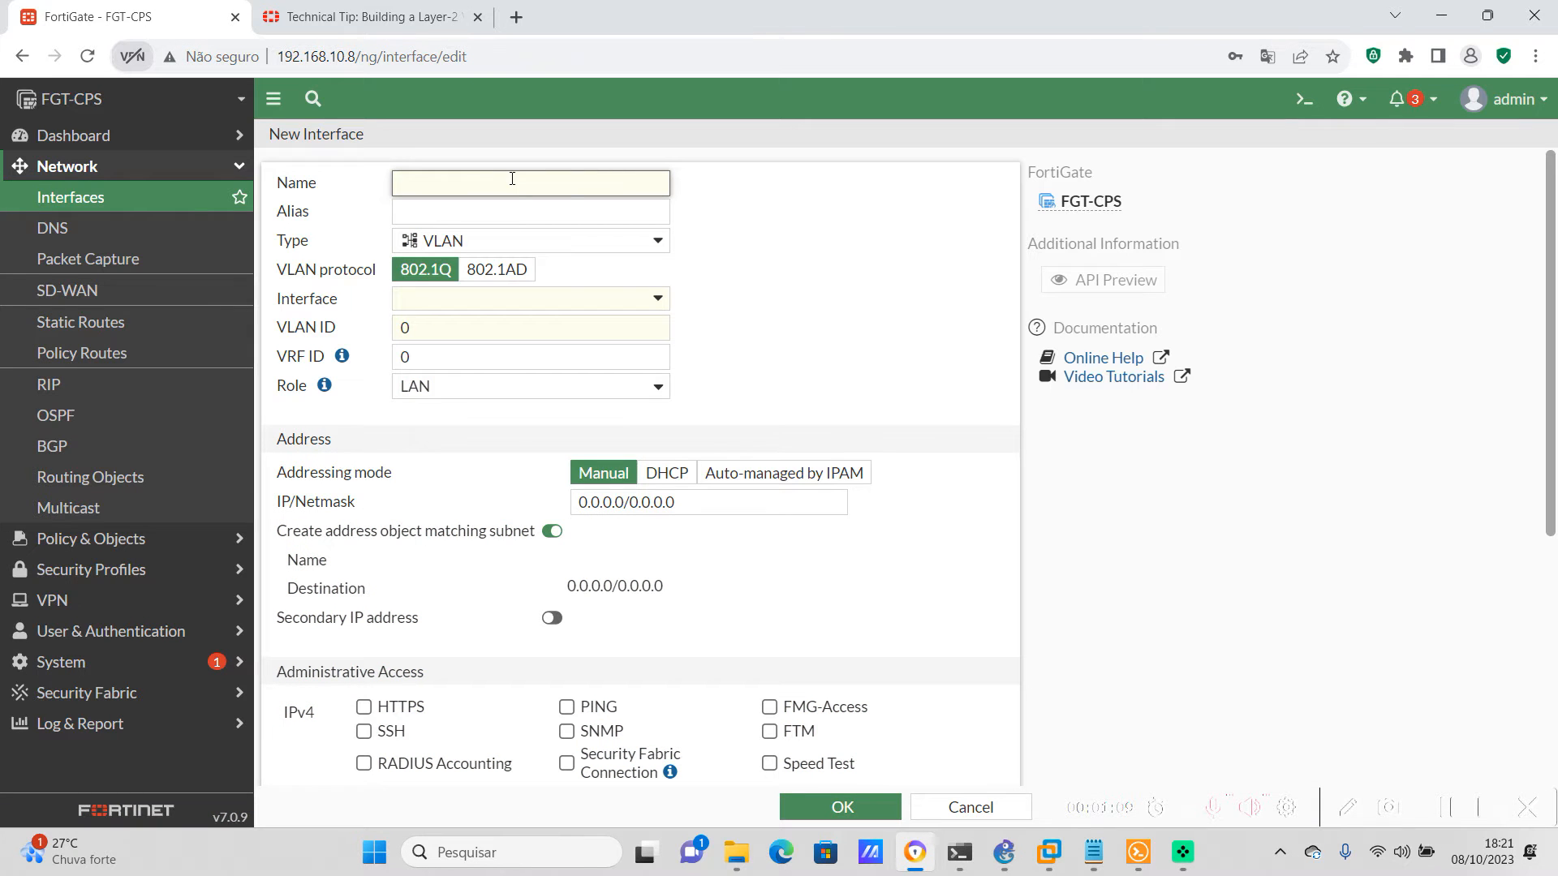
{"action": "type", "text": "VLAN-100"}
{"action": "left_click", "coordinate": [503, 213]}
{"action": "type", "text": "VLAN-100"}
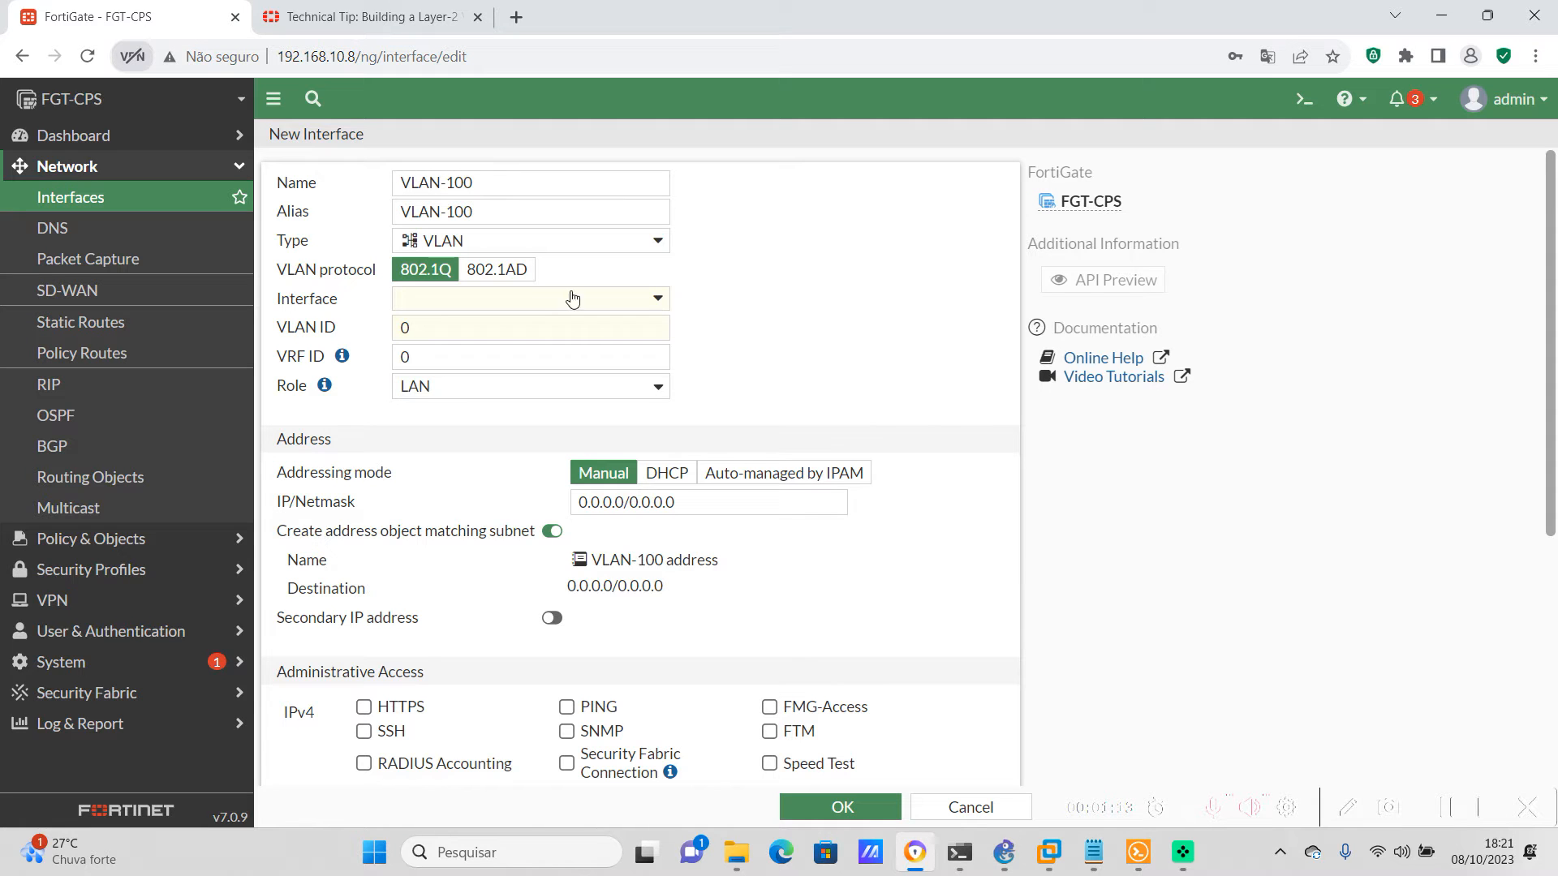
Bind the new VLAN interface to LAN (port2) with VLAN ID 100 and save it
{"action": "left_click", "coordinate": [530, 299]}
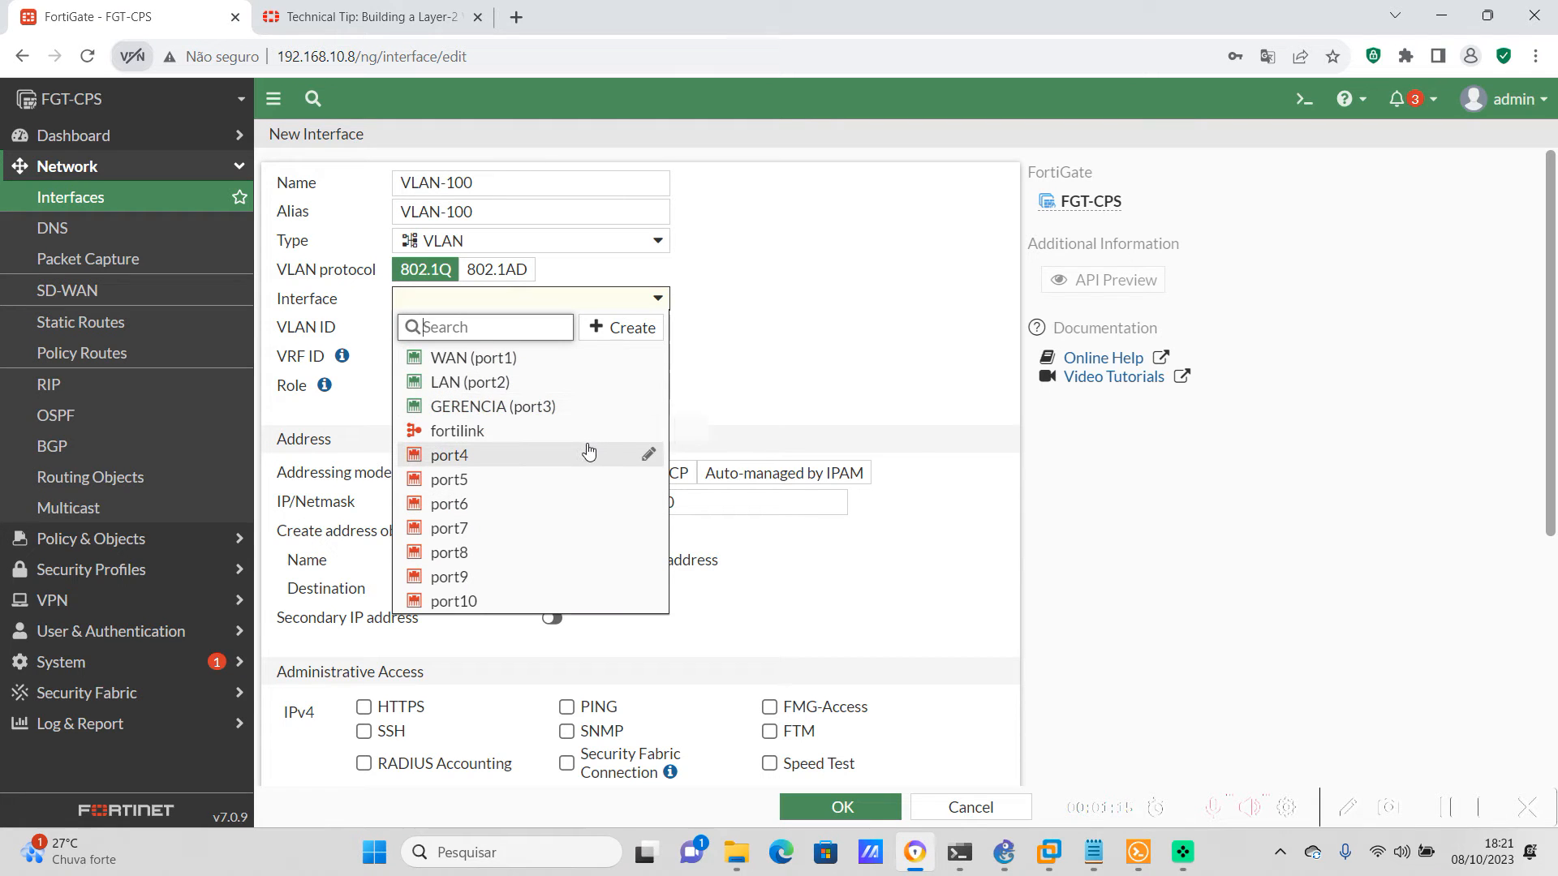
{"action": "left_click", "coordinate": [480, 390]}
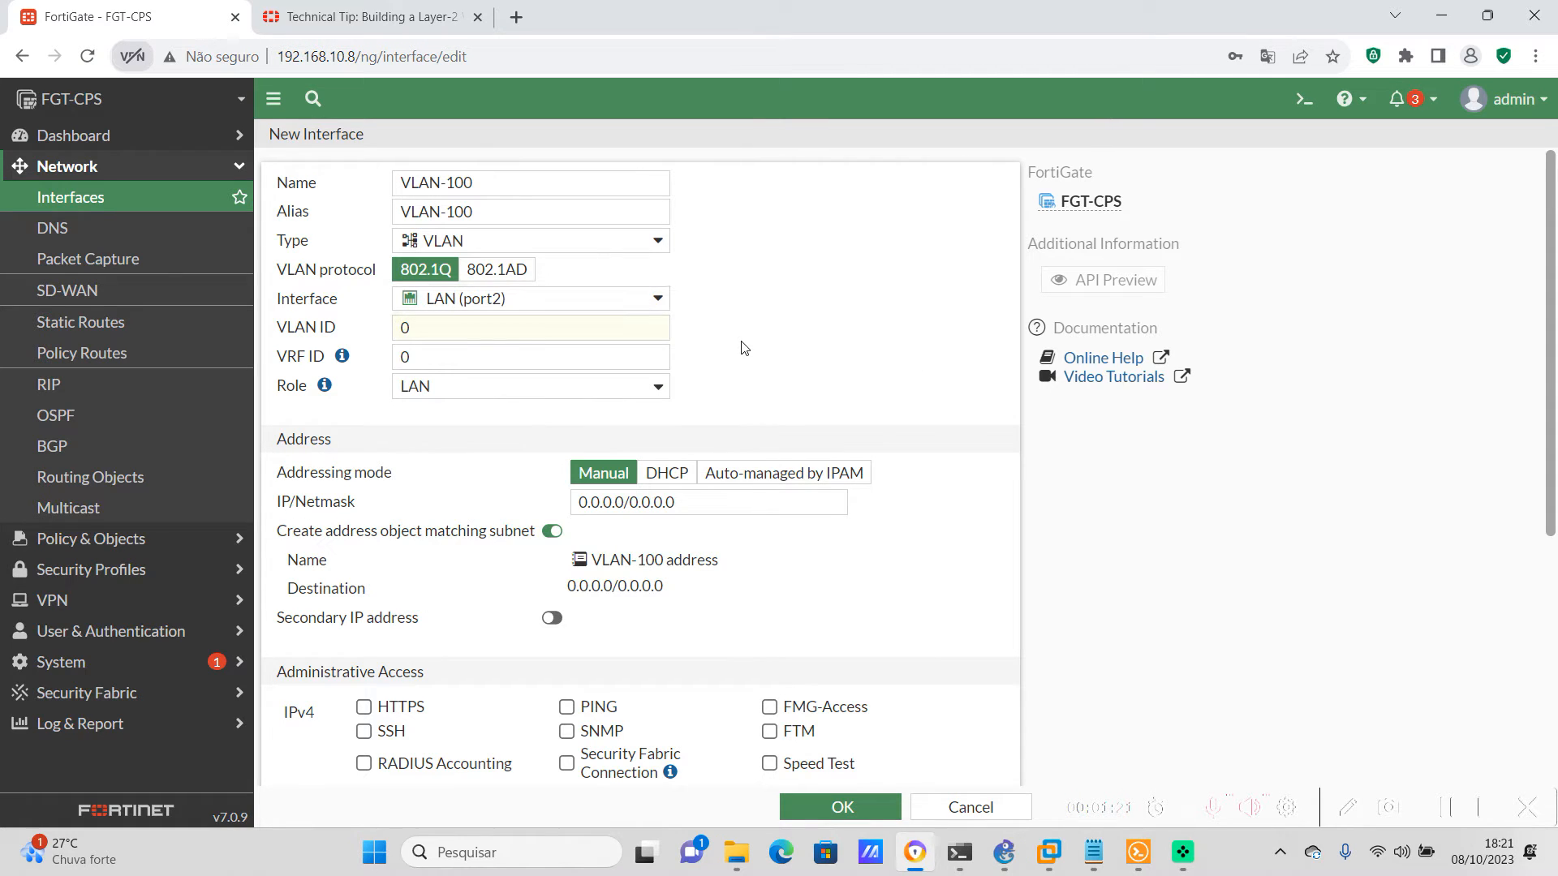
{"action": "left_click", "coordinate": [522, 328]}
{"action": "type", "text": "100"}
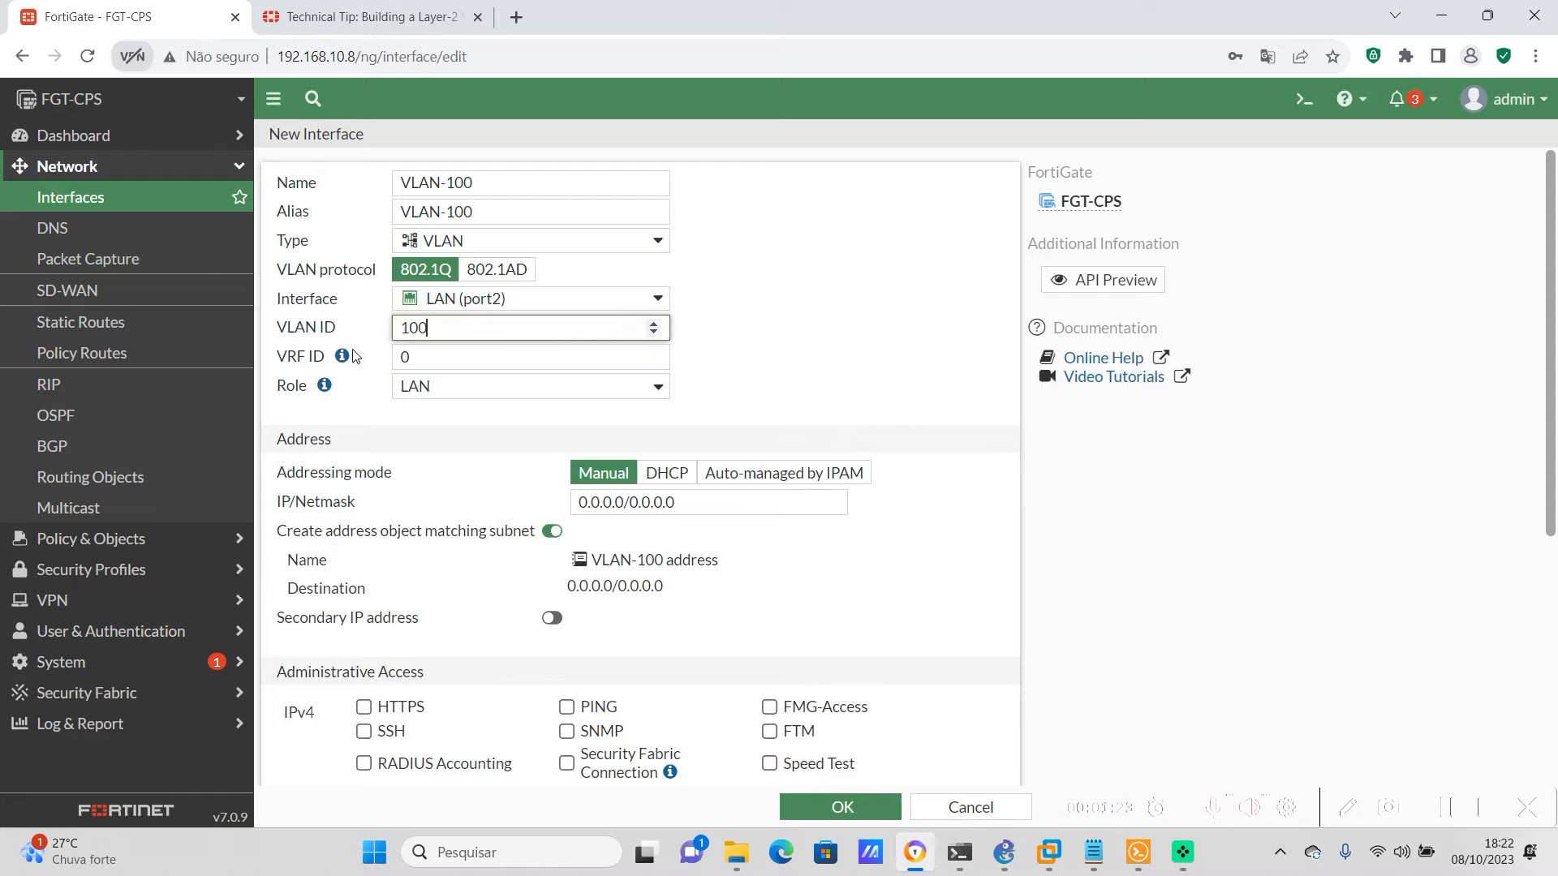
{"action": "left_click", "coordinate": [835, 636]}
{"action": "scroll", "coordinate": [835, 636], "scroll_direction": "down", "scroll_amount": 5}
{"action": "scroll", "coordinate": [893, 535], "scroll_direction": "up", "scroll_amount": 5}
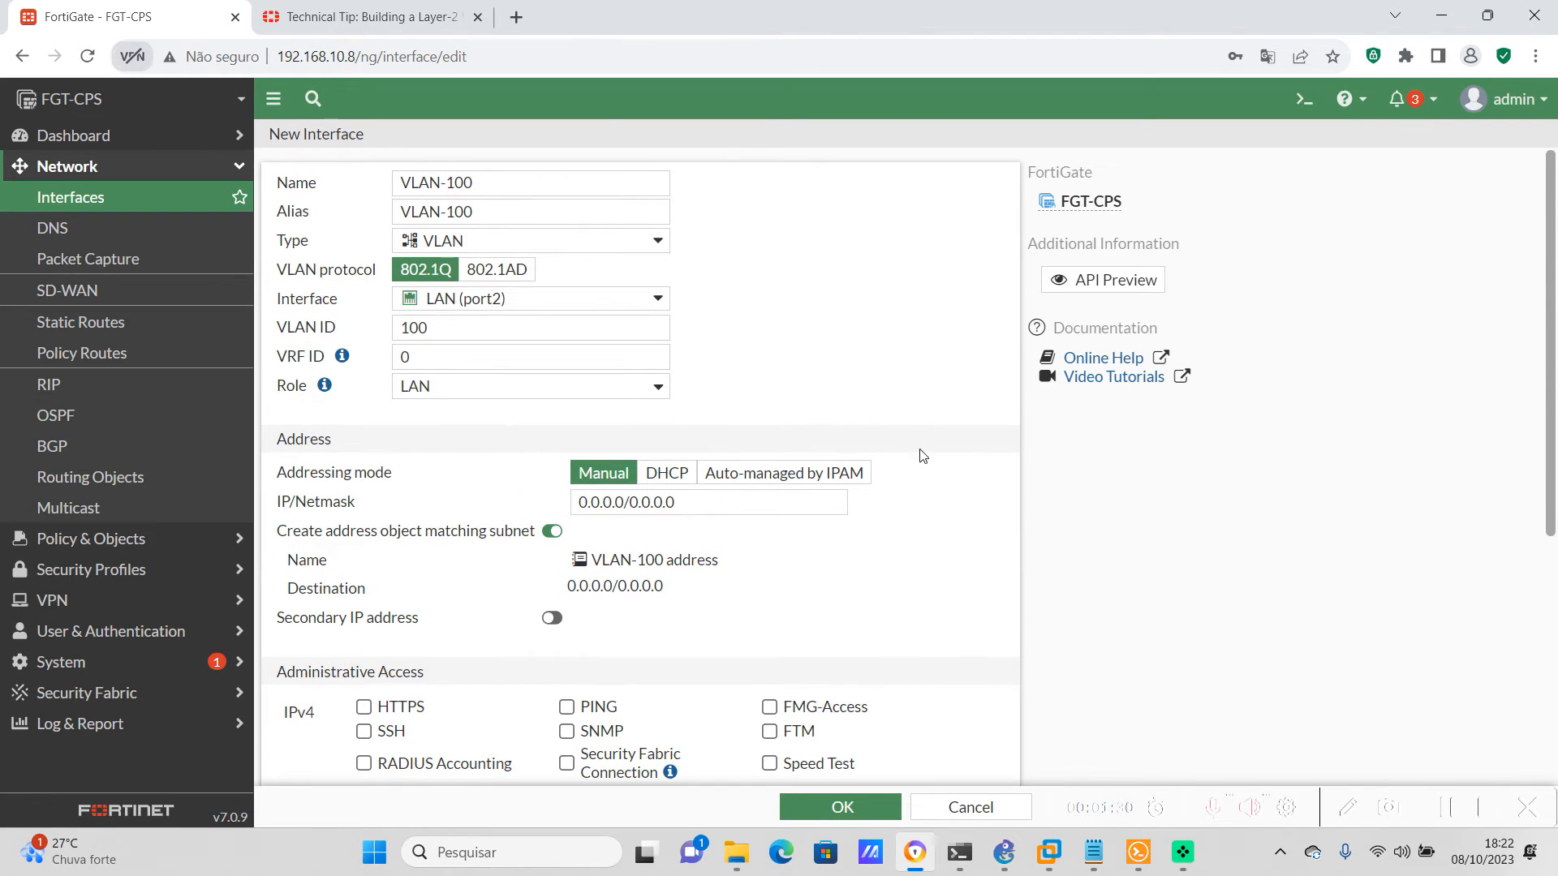
{"action": "left_click", "coordinate": [848, 806]}
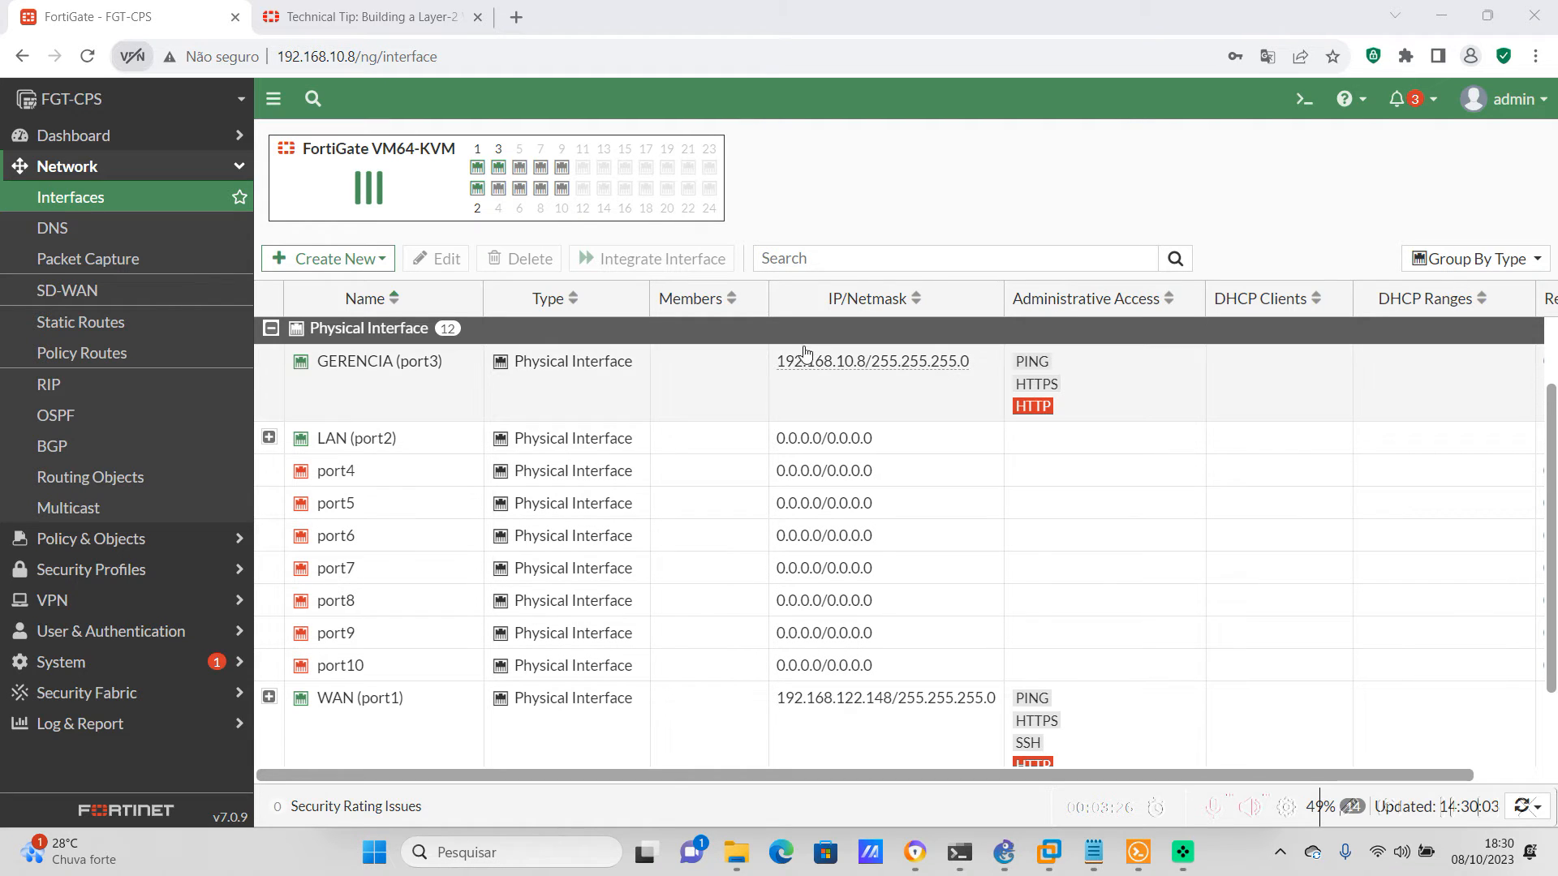
Start another new interface with soft_switch as both its name and alias
{"action": "left_click", "coordinate": [350, 258]}
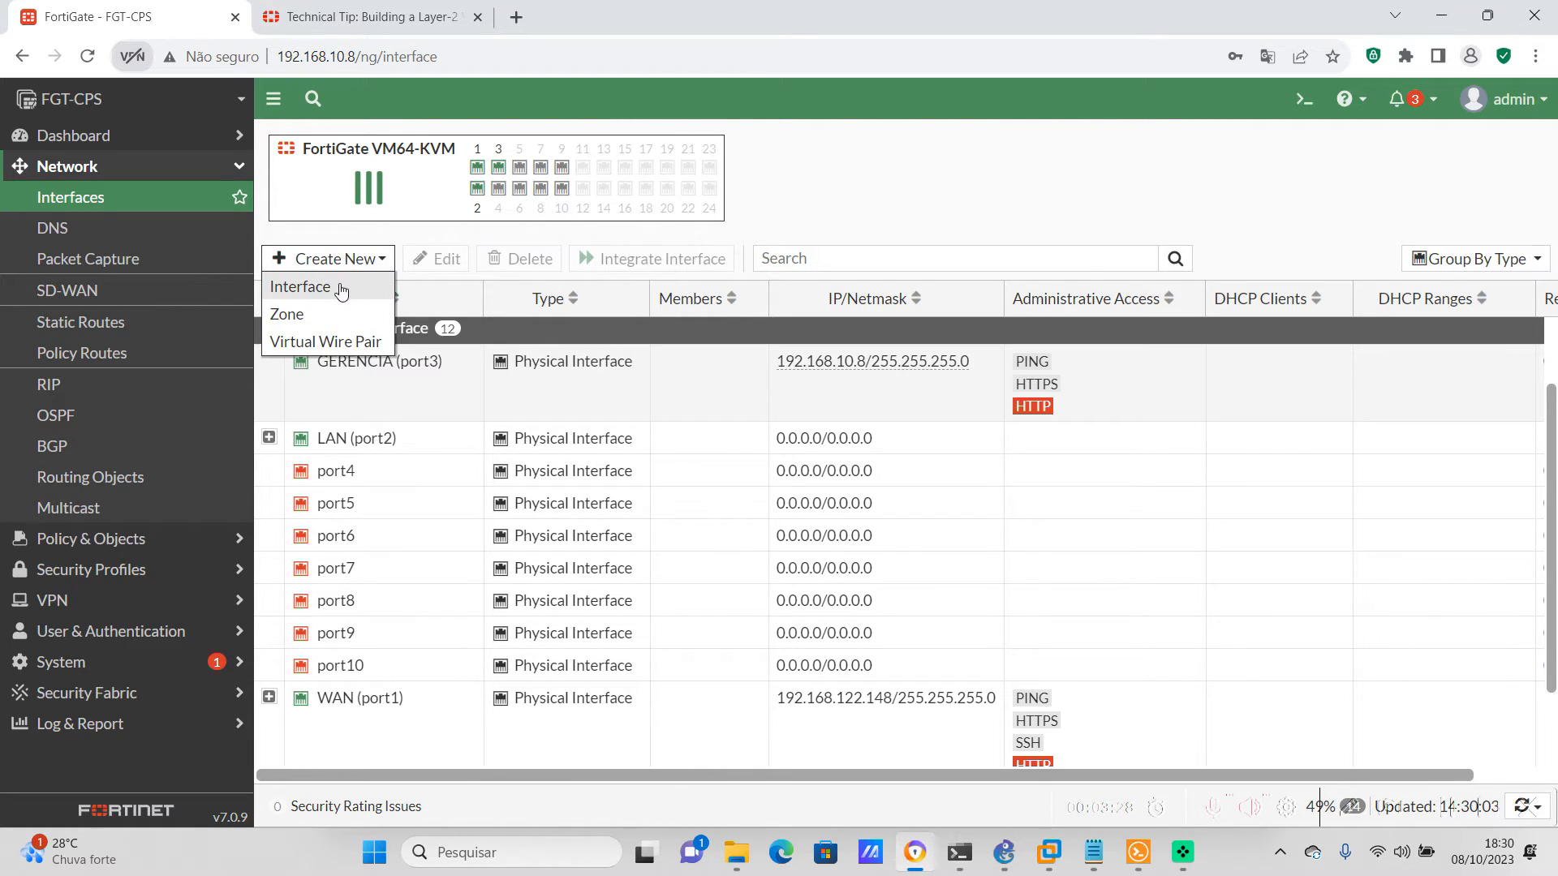
{"action": "left_click", "coordinate": [341, 289]}
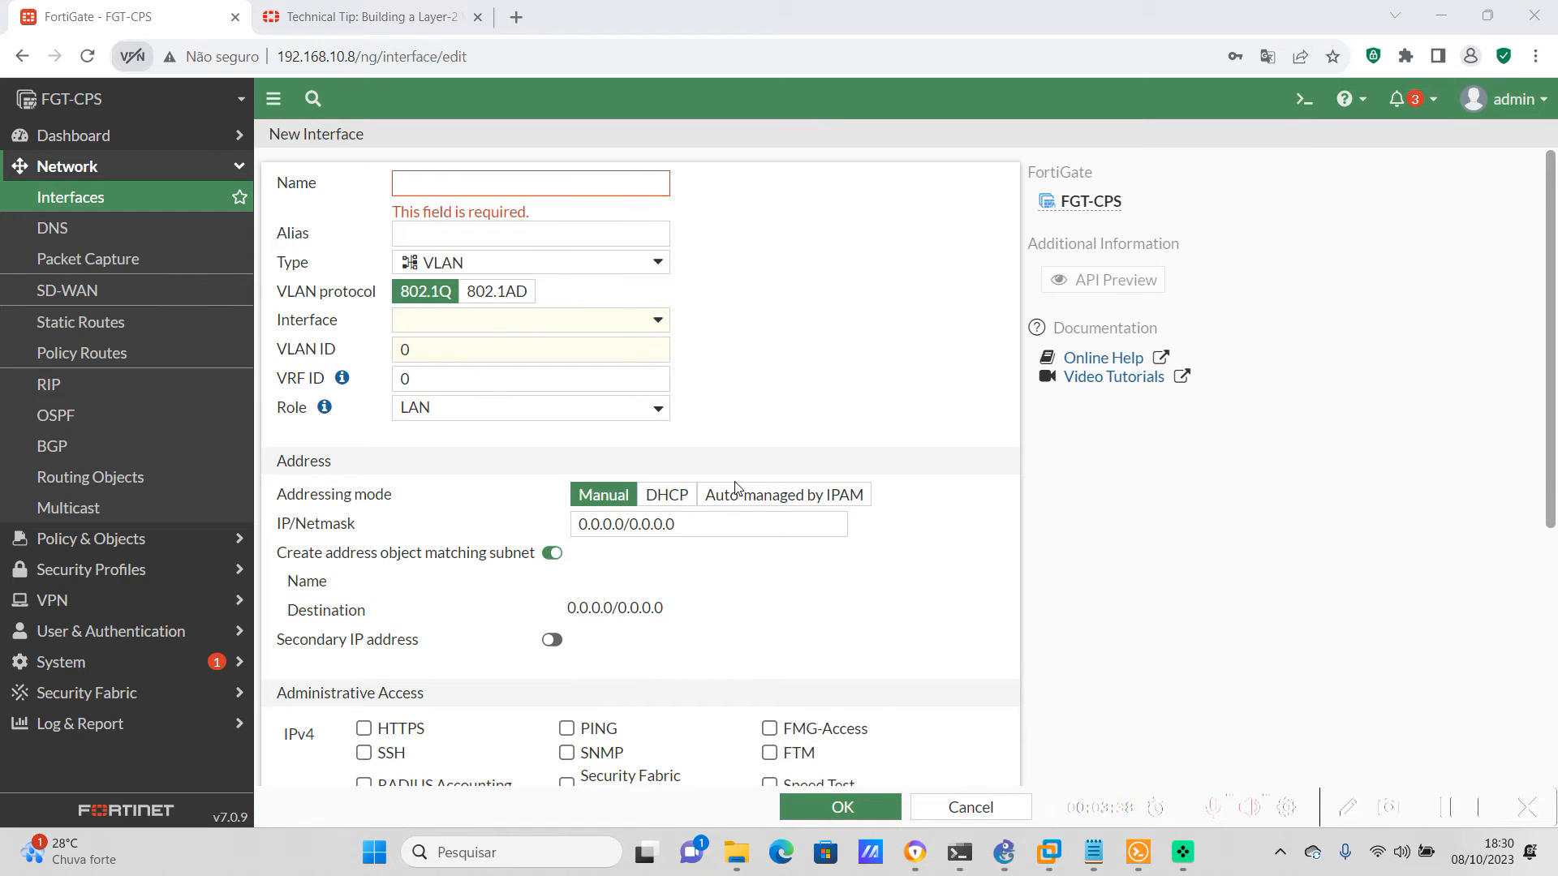
{"action": "left_click", "coordinate": [408, 183]}
{"action": "type", "text": "soft_switch"}
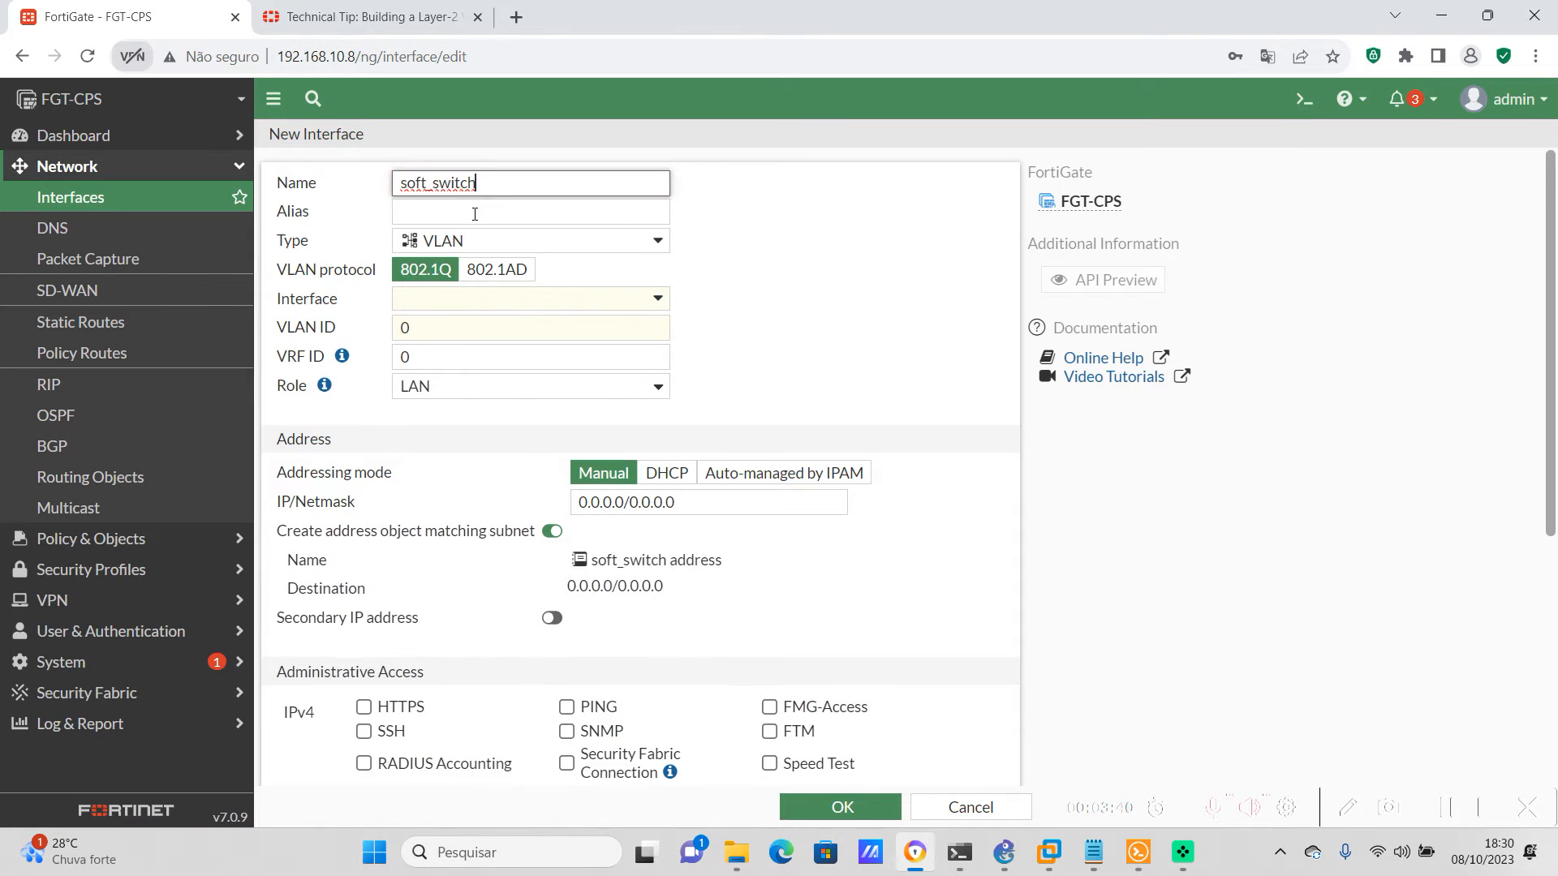
{"action": "left_click", "coordinate": [467, 206]}
{"action": "type", "text": "soft_switch"}
{"action": "left_click", "coordinate": [807, 235]}
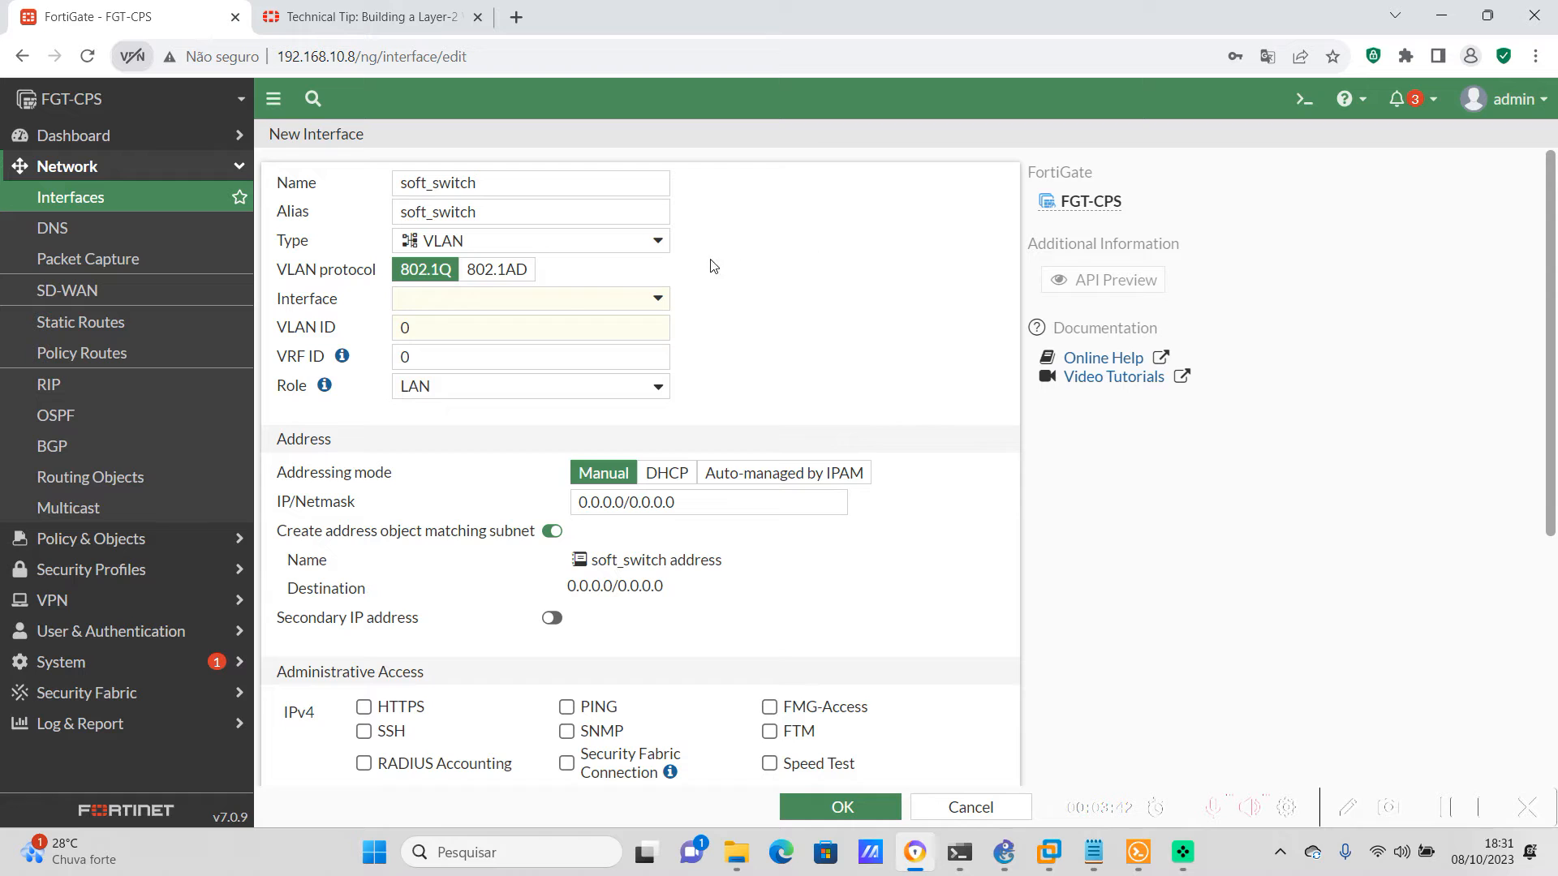
Set the type of the soft_switch interface to Software Switch
{"action": "left_click", "coordinate": [475, 244]}
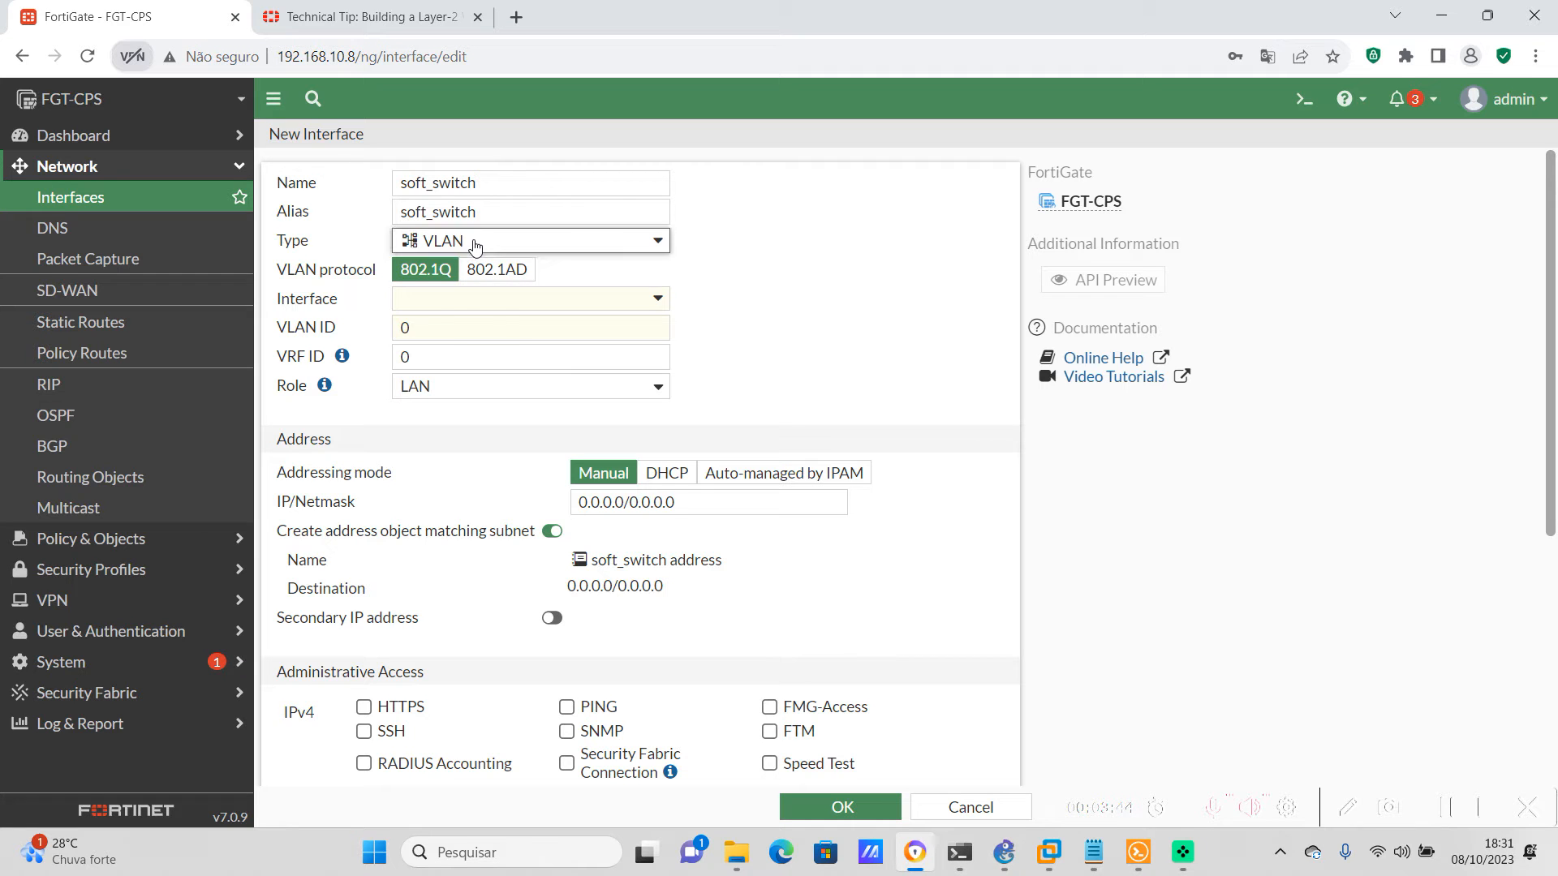
{"action": "left_click", "coordinate": [487, 401]}
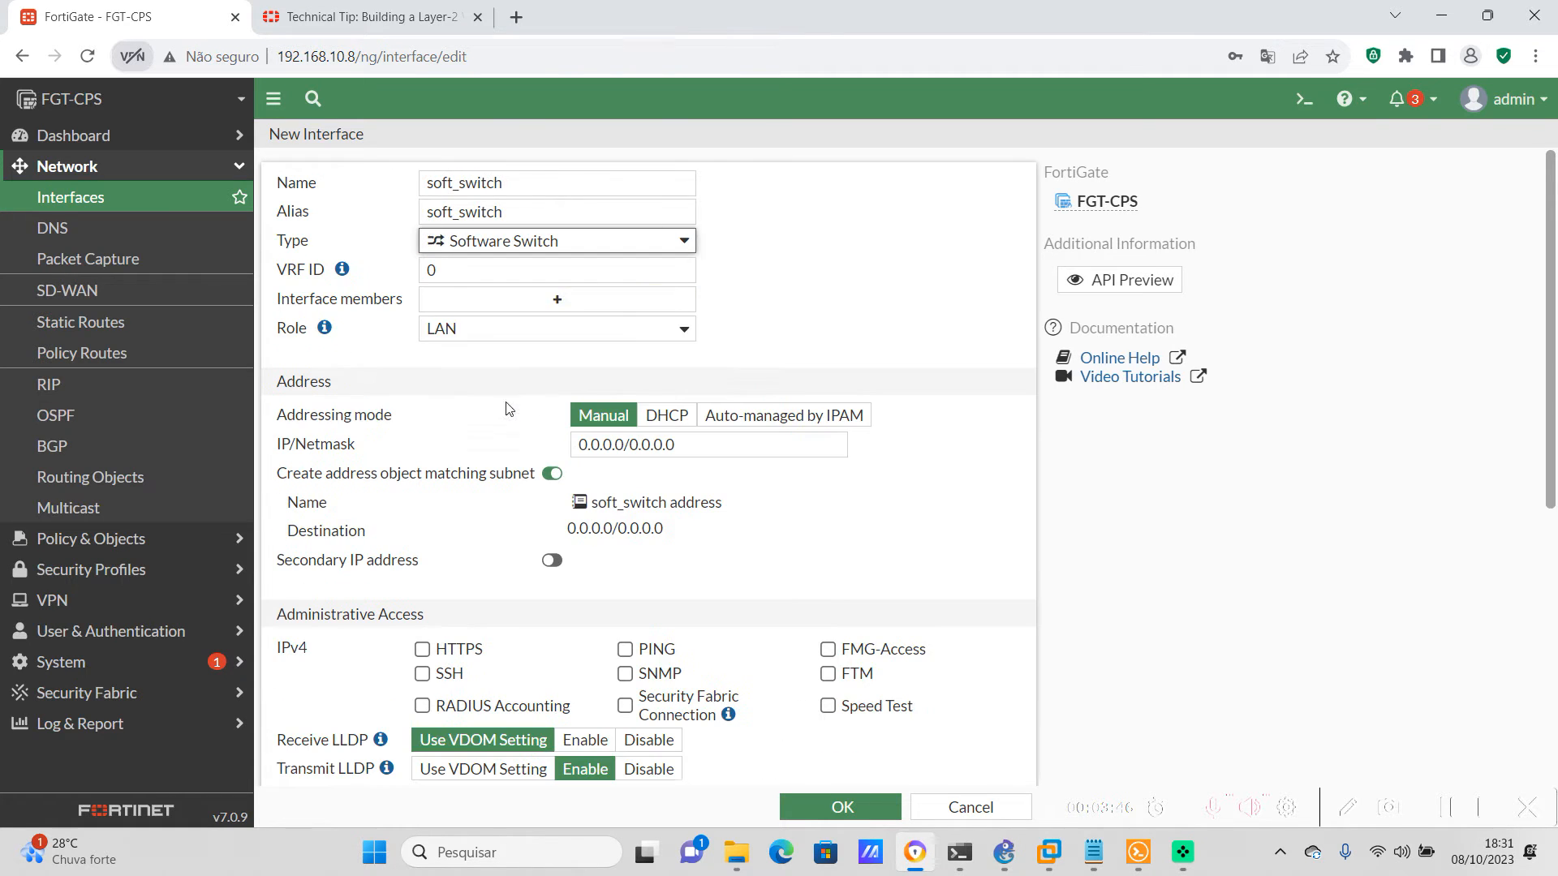
{"action": "left_click", "coordinate": [809, 268]}
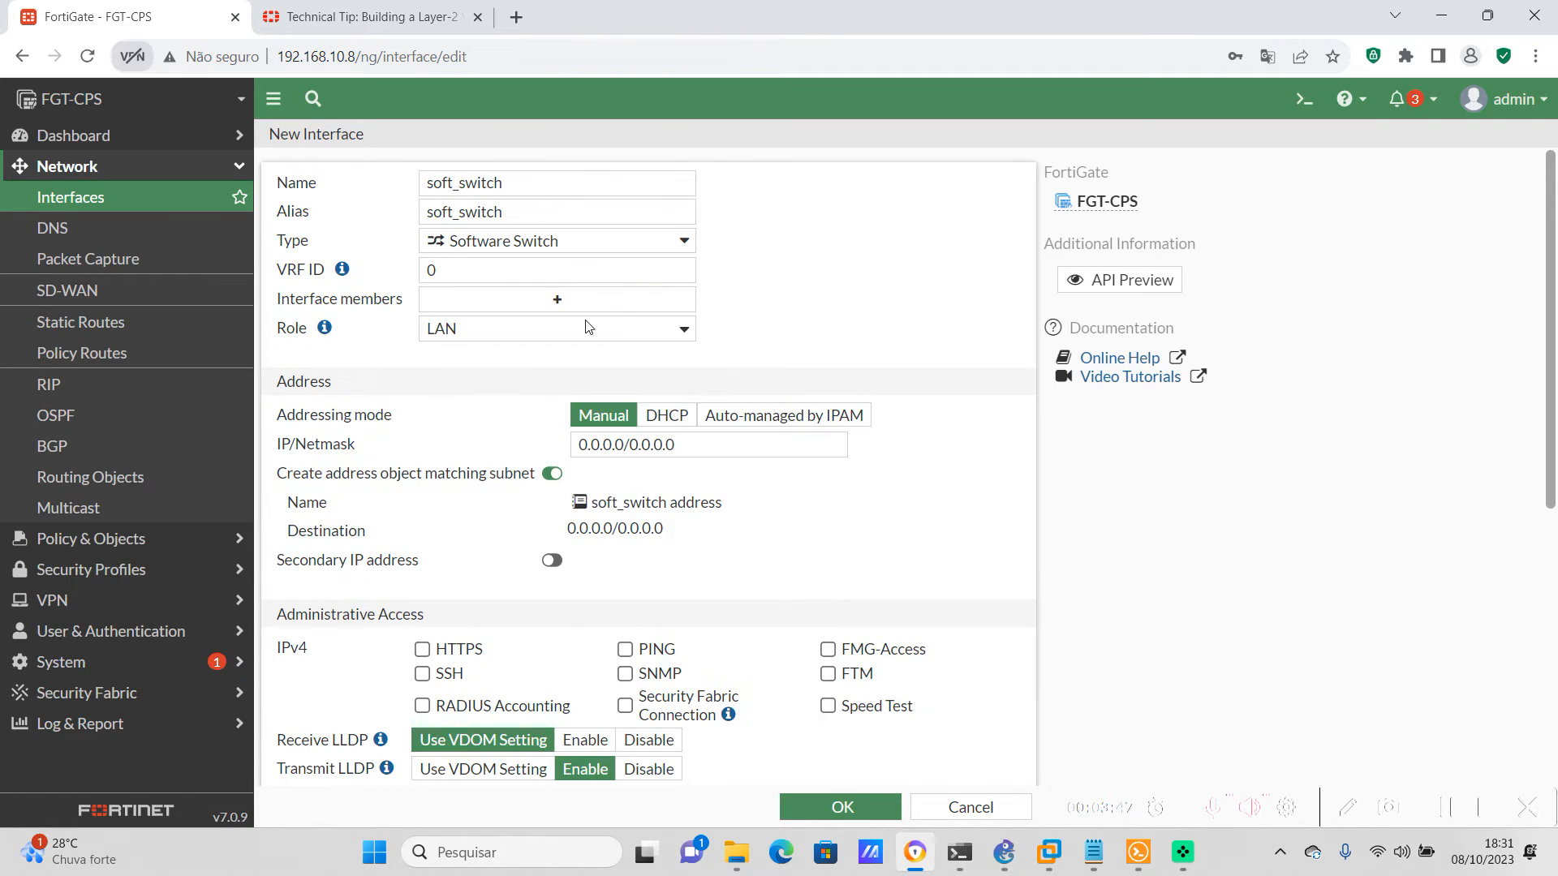
Add VLAN-100 and VxLan-IPsec as members of the soft_switch interface and save it
{"action": "left_click", "coordinate": [512, 304]}
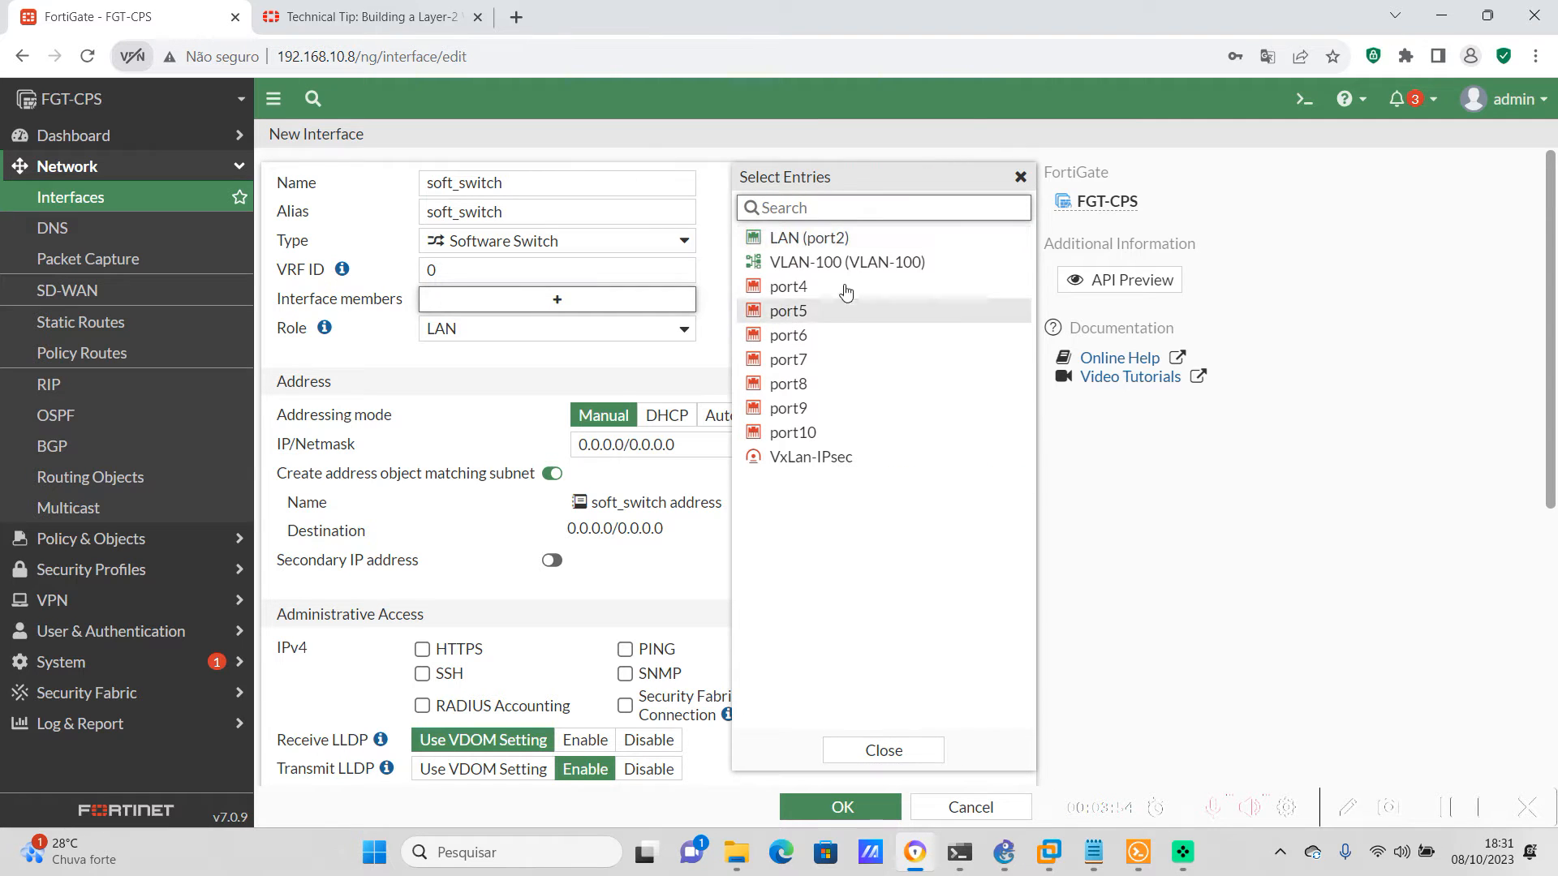
{"action": "left_click", "coordinate": [813, 268]}
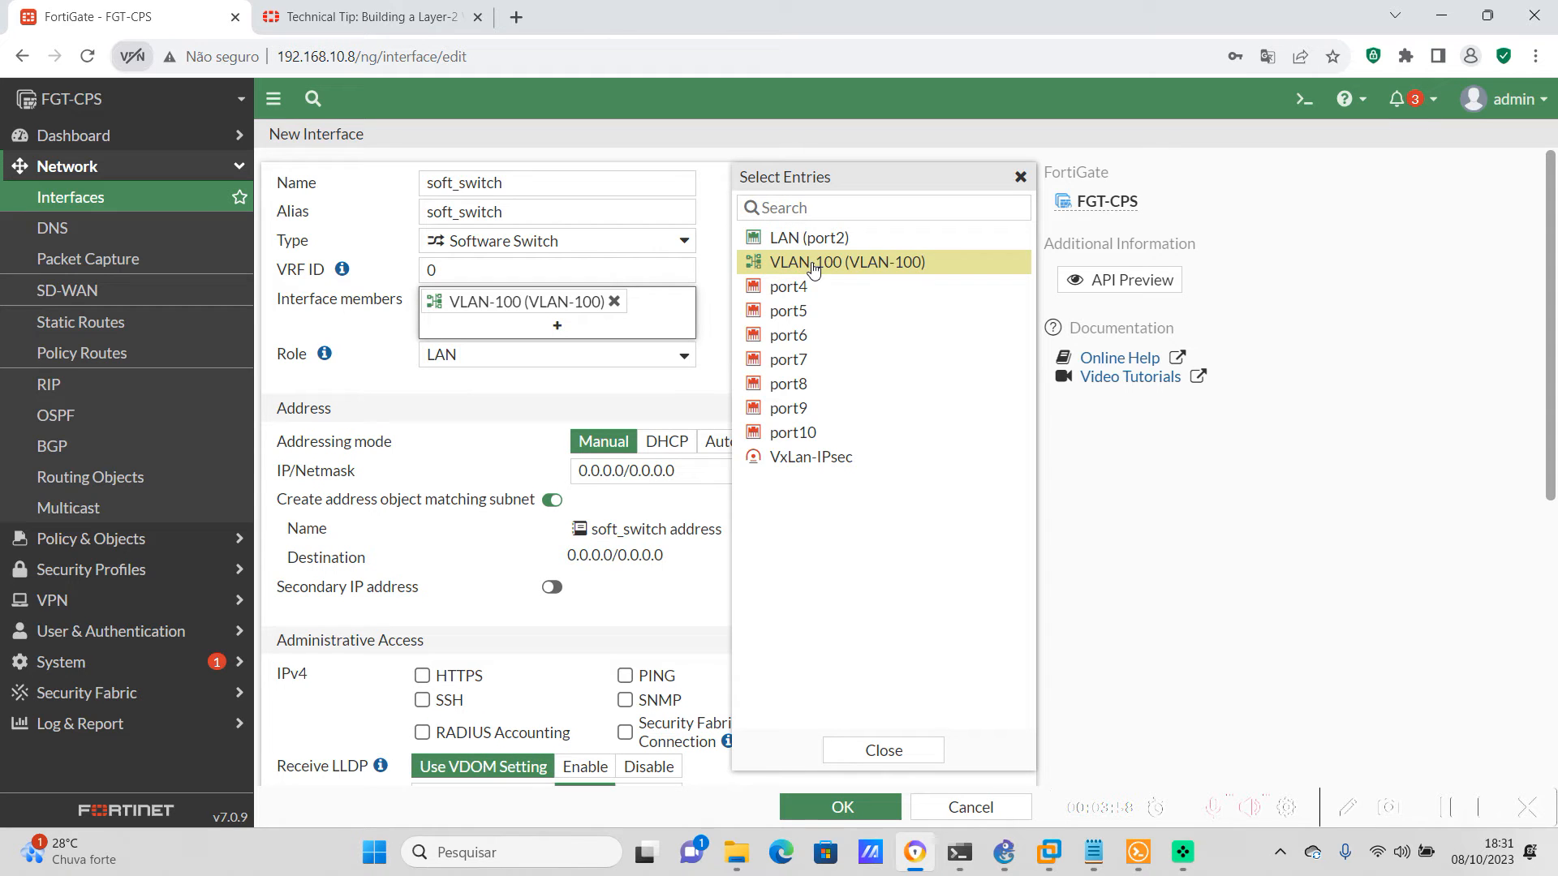
{"action": "left_click", "coordinate": [784, 458]}
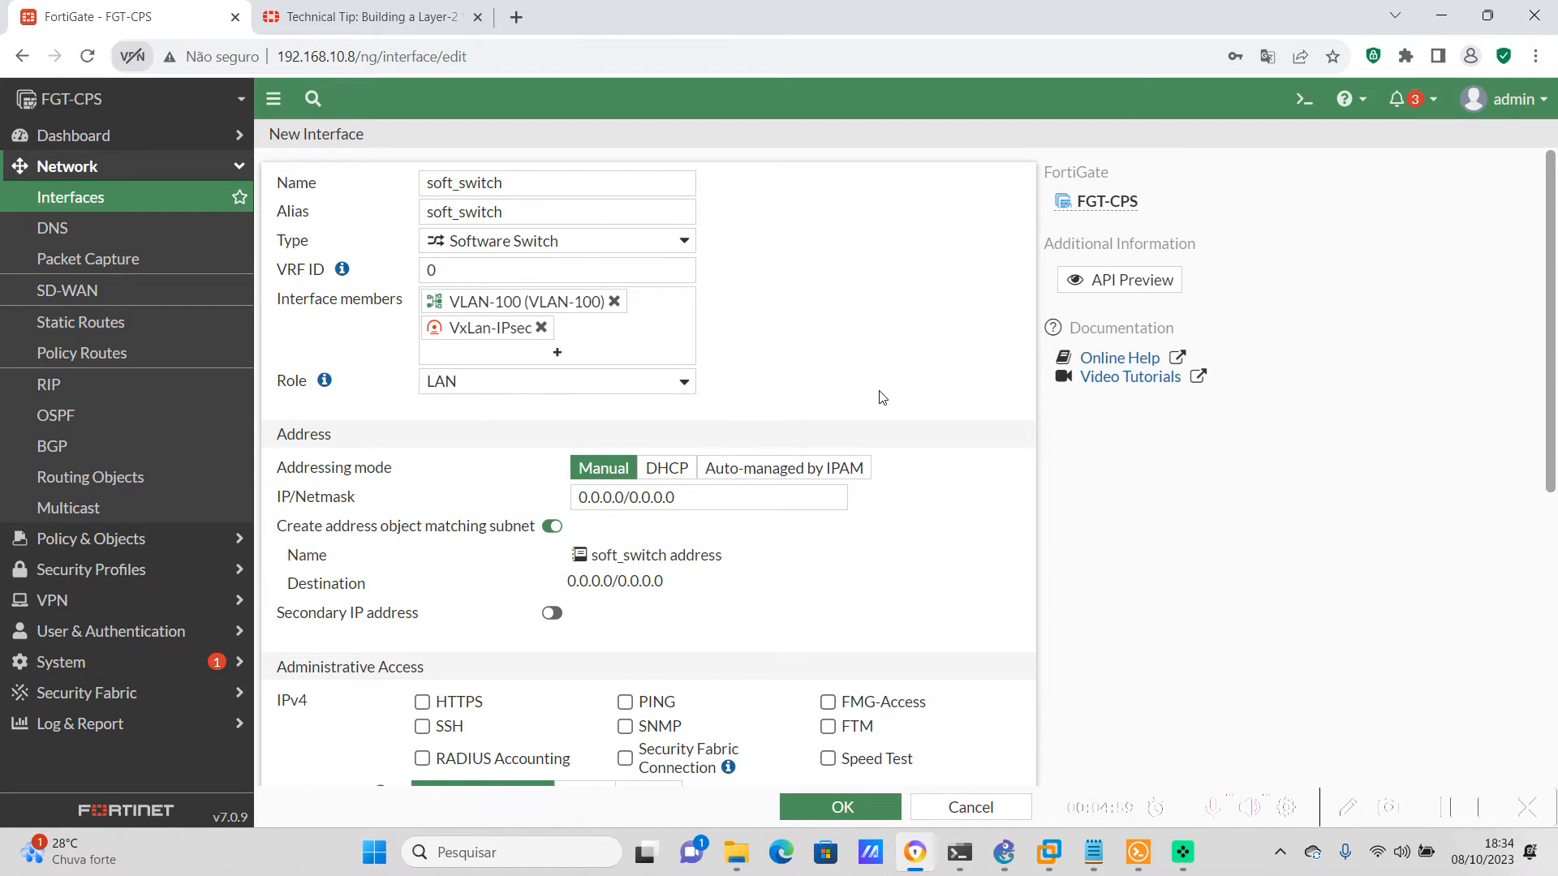
{"action": "scroll", "coordinate": [876, 393], "scroll_direction": "down", "scroll_amount": 2}
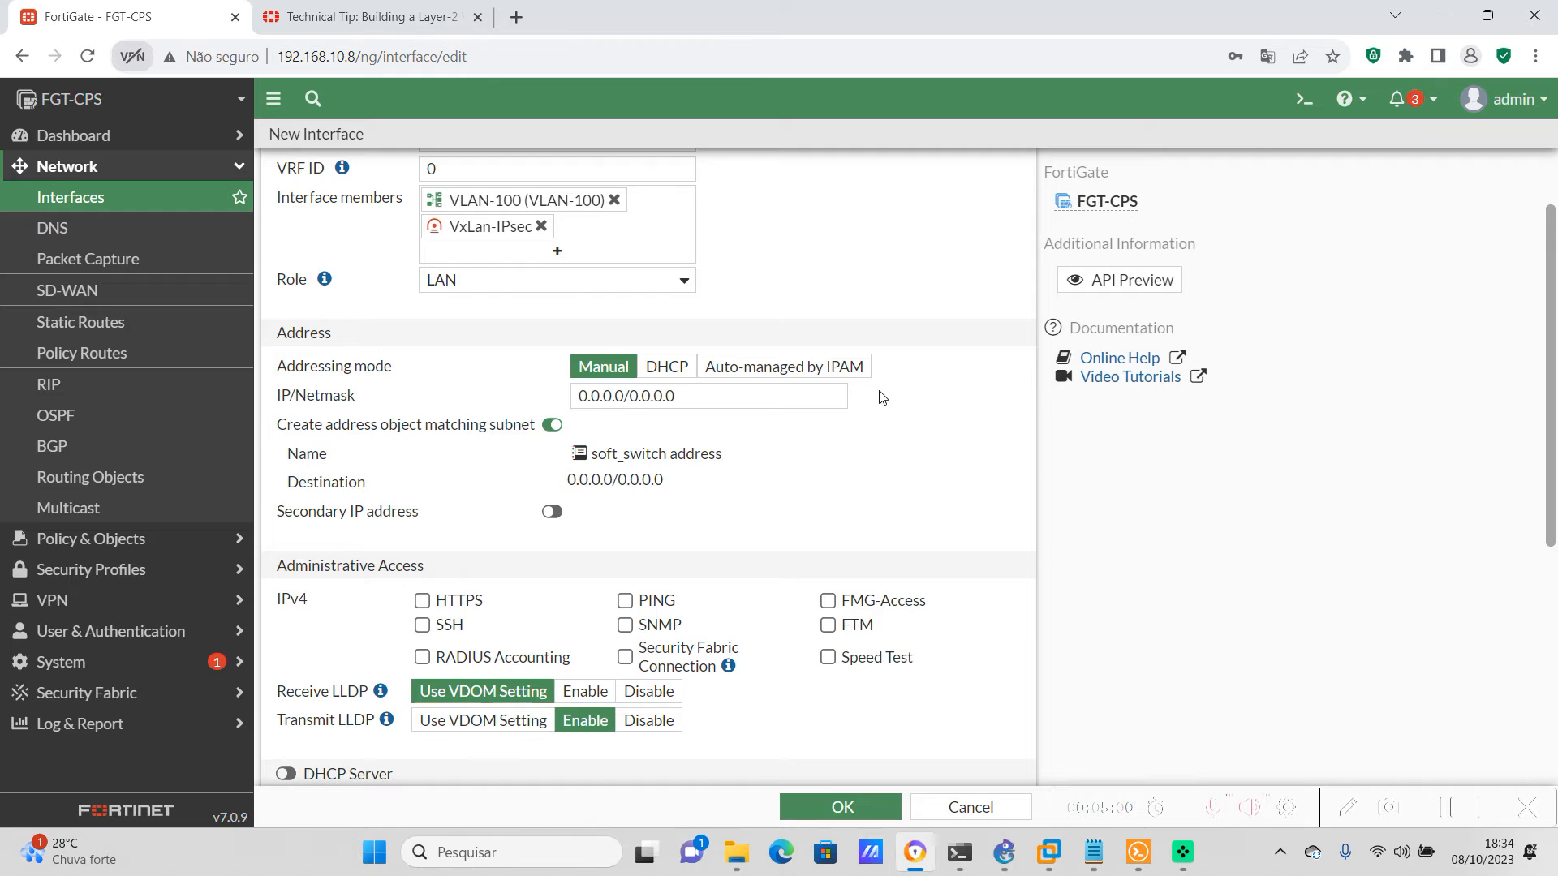
{"action": "scroll", "coordinate": [916, 568], "scroll_direction": "up", "scroll_amount": 2}
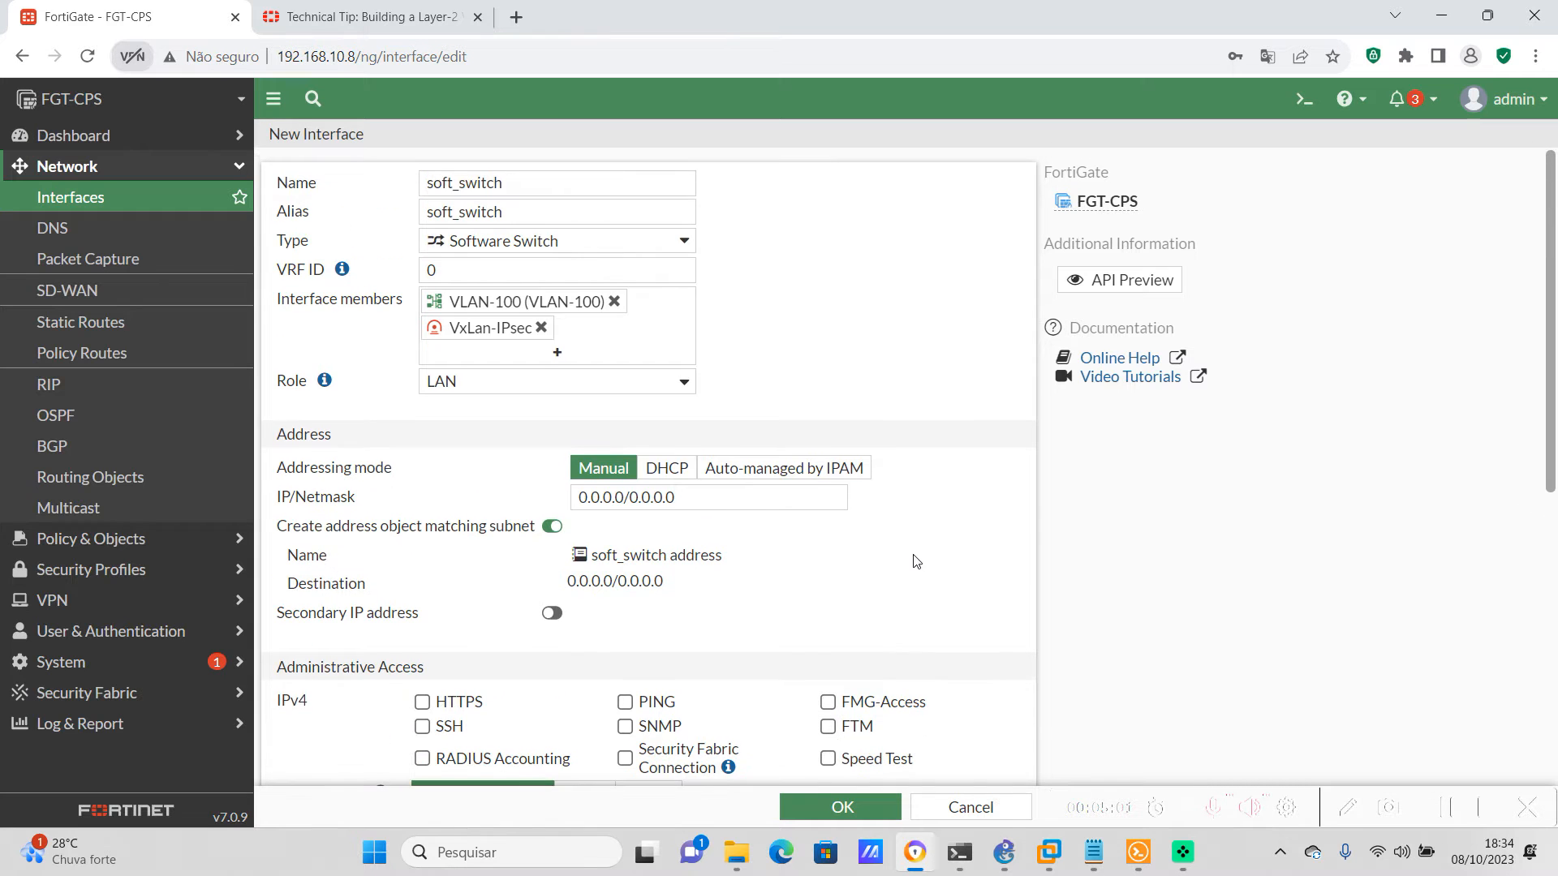
{"action": "left_click", "coordinate": [844, 807]}
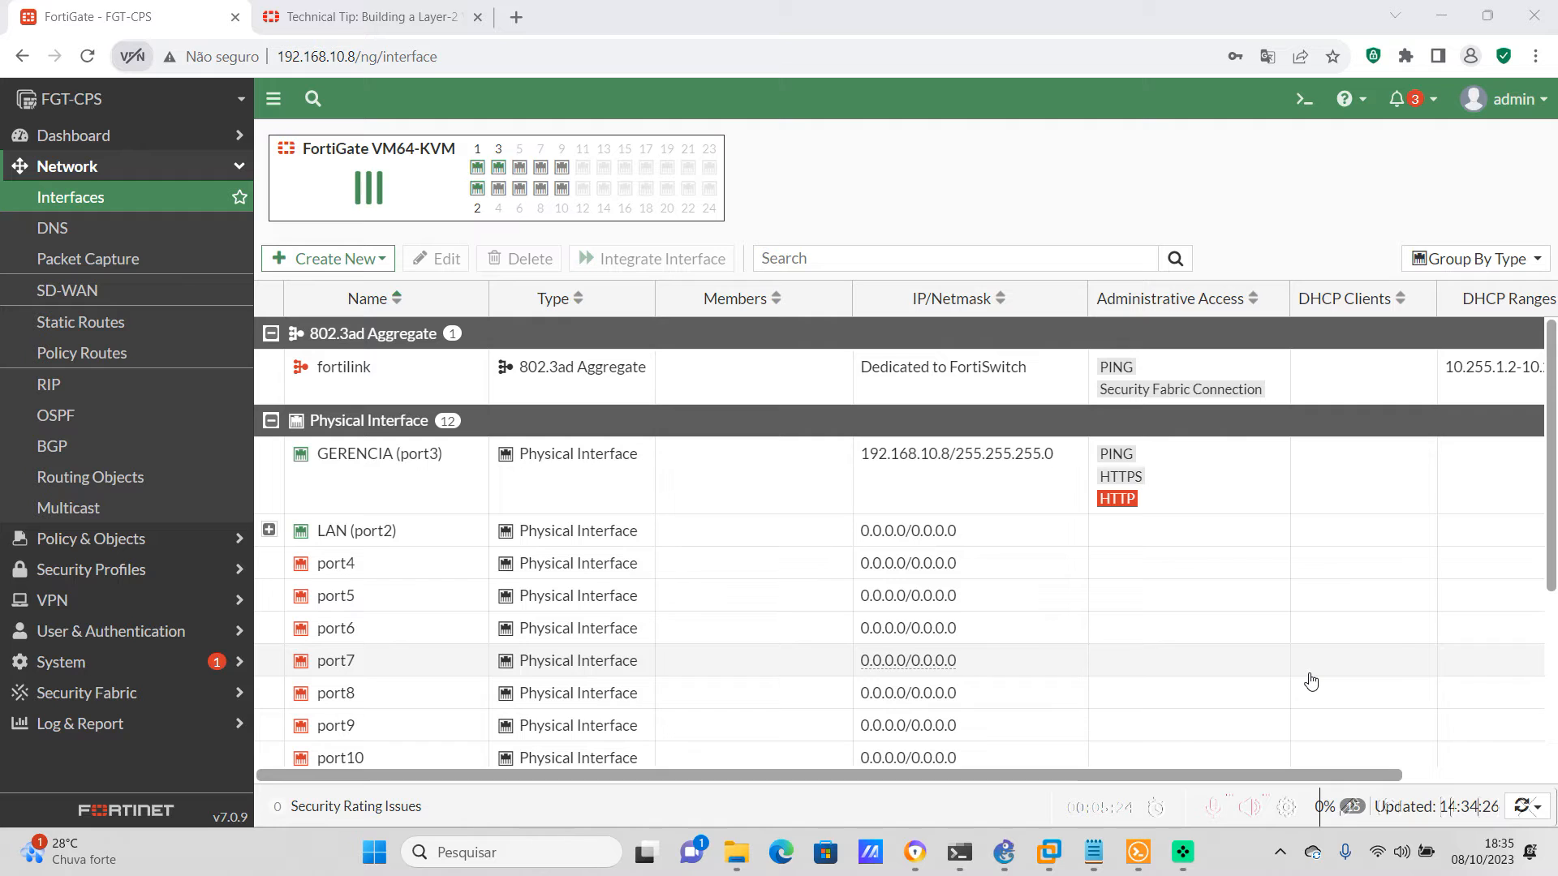
Start a new firewall address object on FGT-CPS named LAN-192.168.100.0/24
{"action": "left_click", "coordinate": [152, 543]}
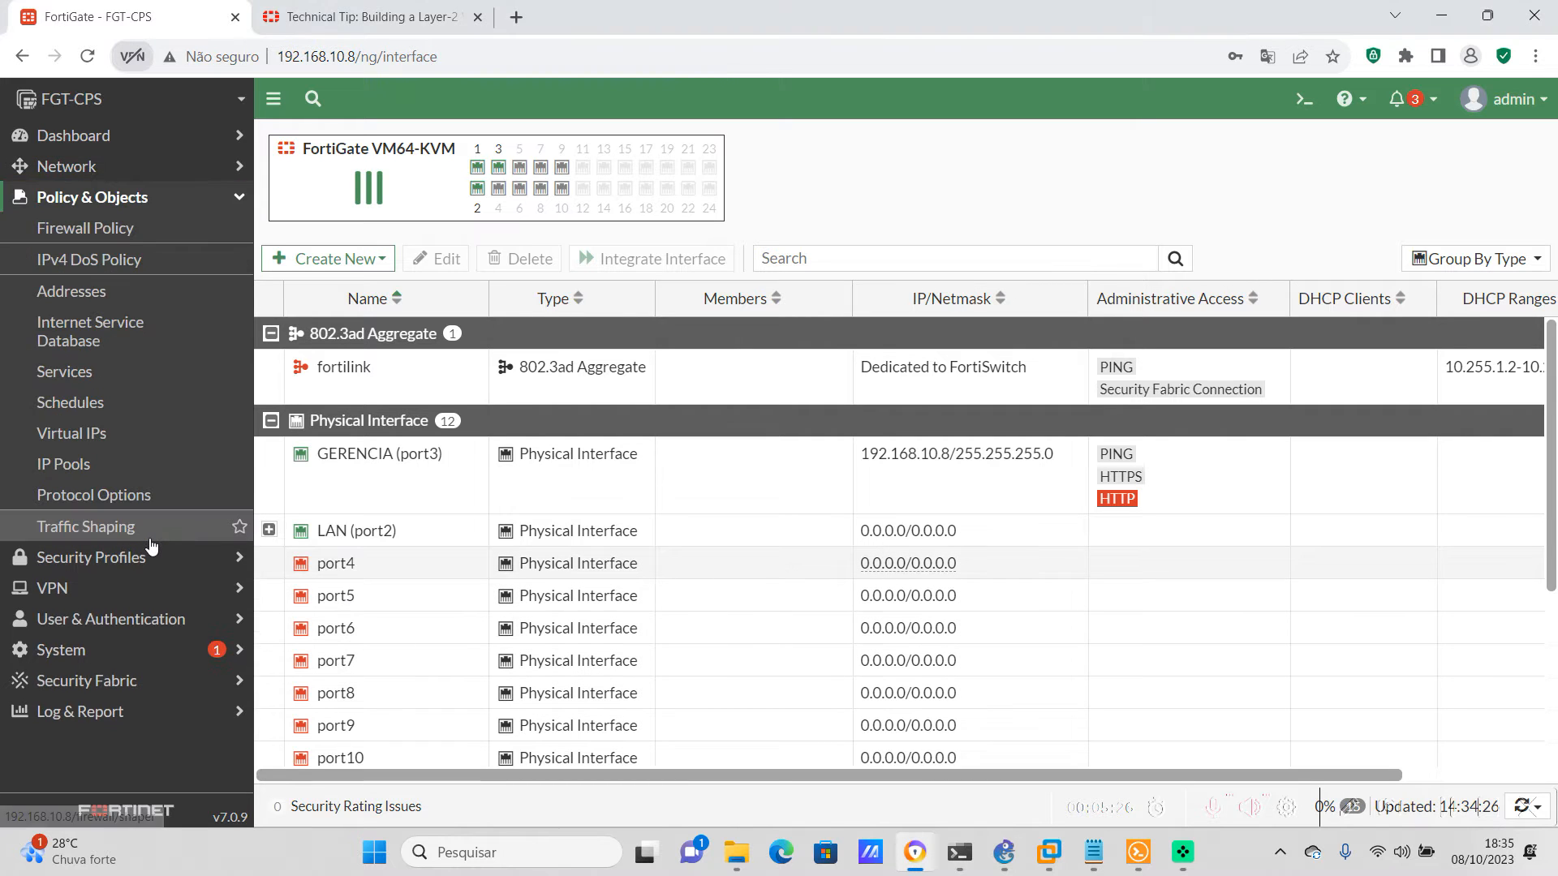
{"action": "left_click", "coordinate": [85, 288]}
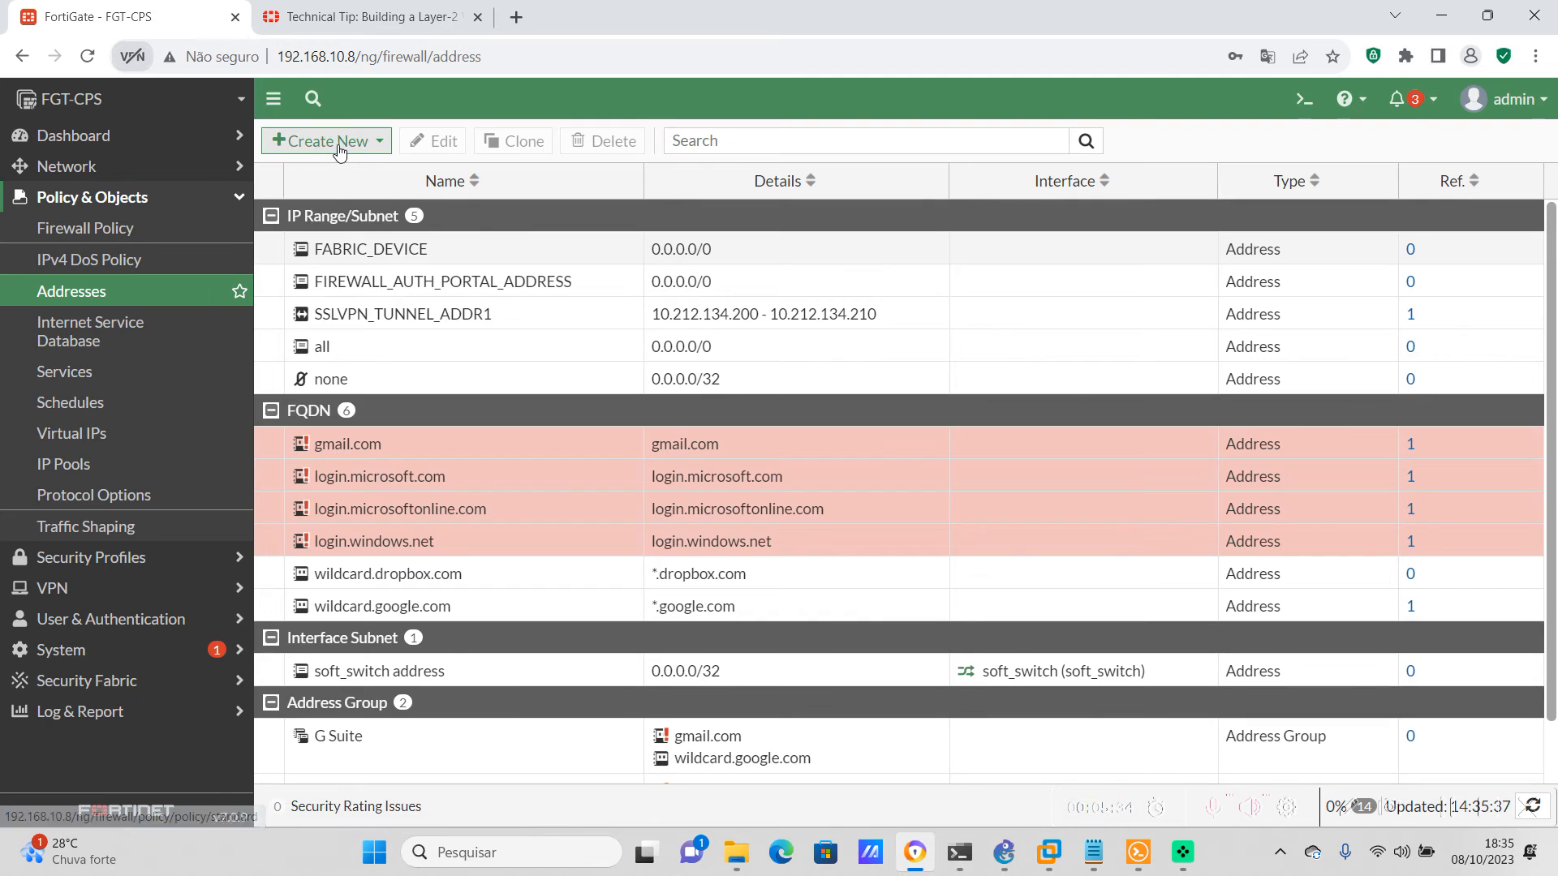
{"action": "left_click", "coordinate": [342, 146]}
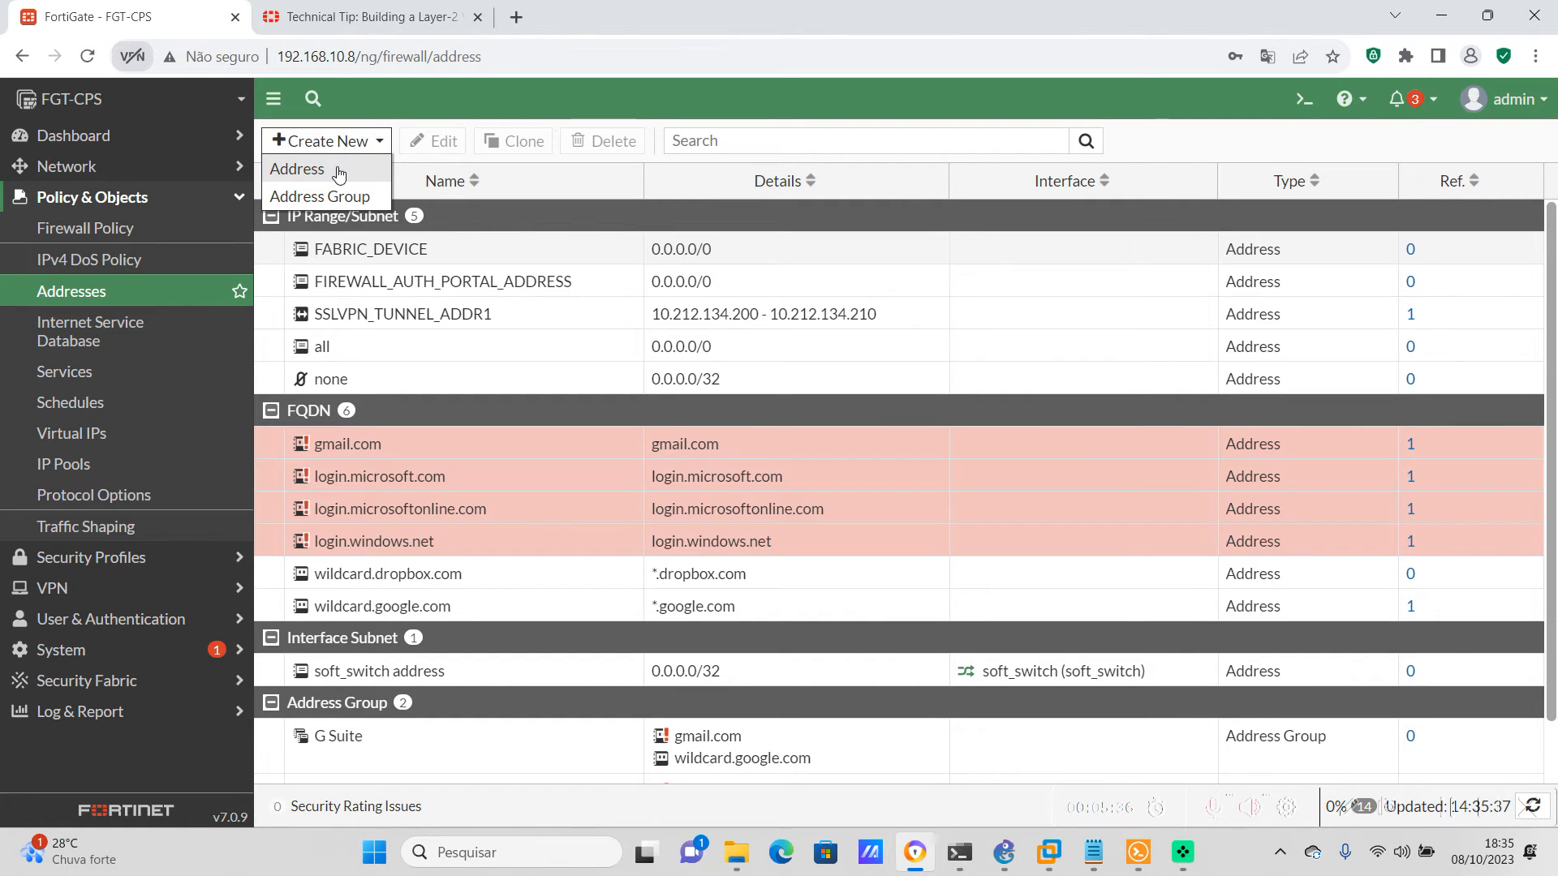
{"action": "left_click", "coordinate": [339, 173]}
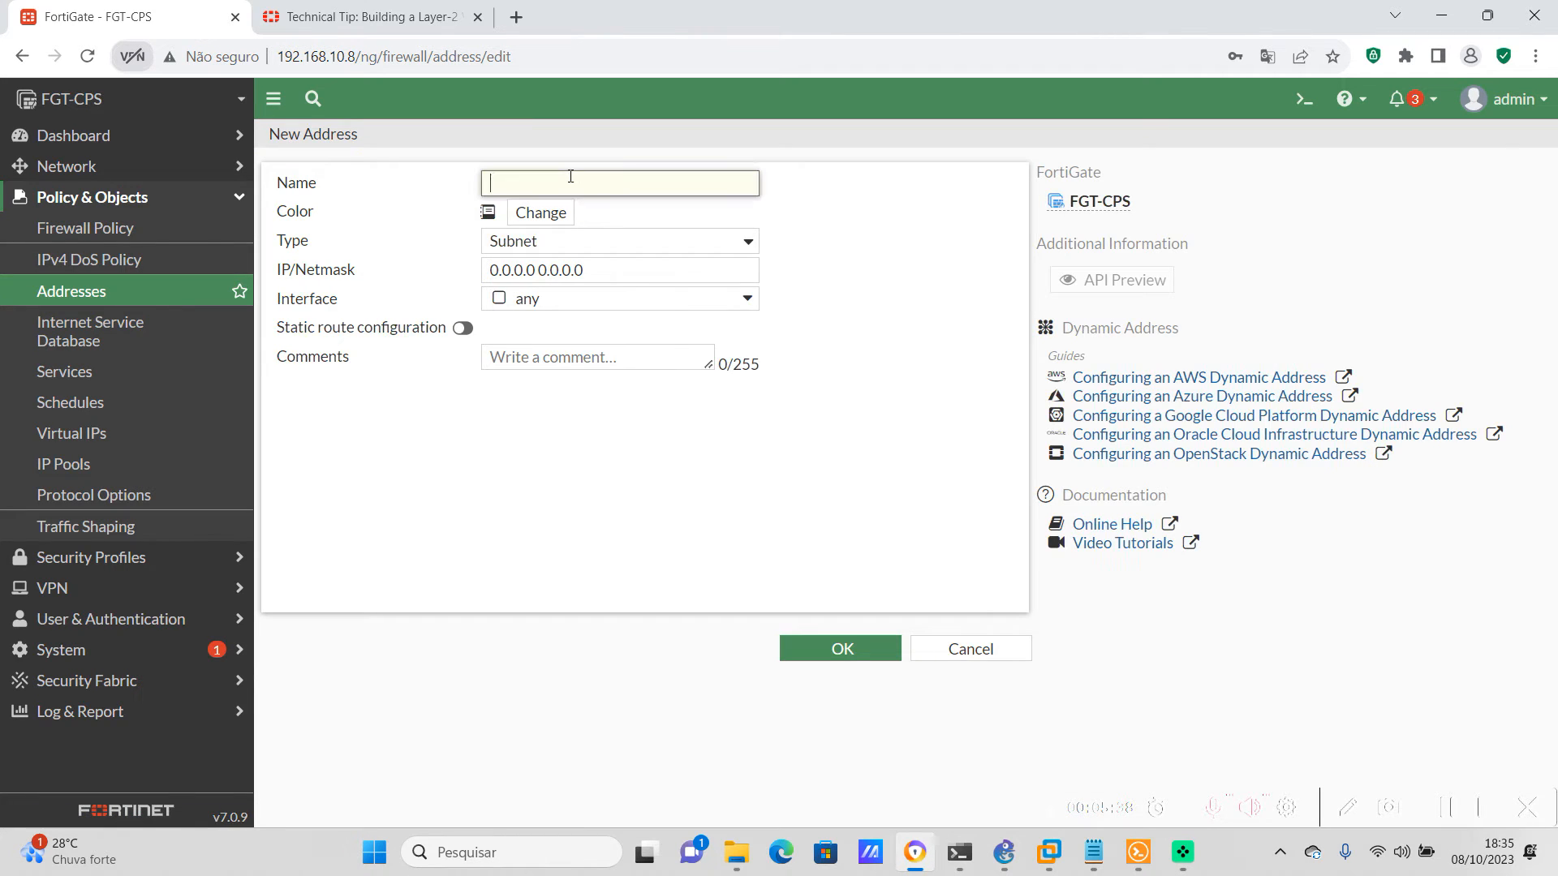
{"action": "type", "text": "LAN-192.168.100.0/24"}
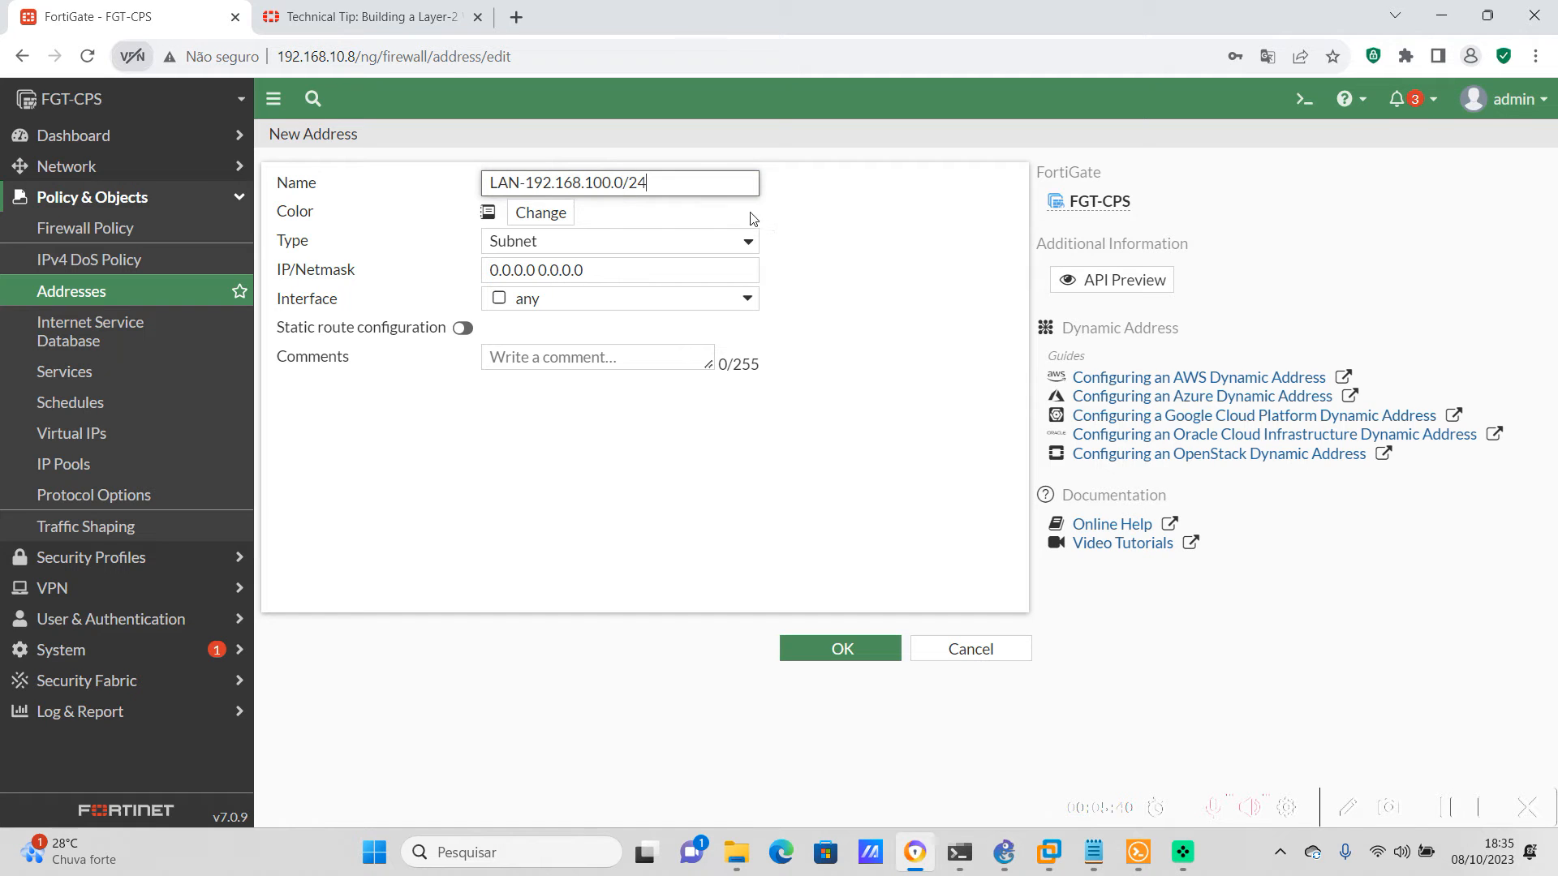
Set the new address object's IP/netmask to 192.168.100.0/24 and save it
{"action": "left_click_drag", "start_coordinate": [584, 270], "coordinate": [467, 270]}
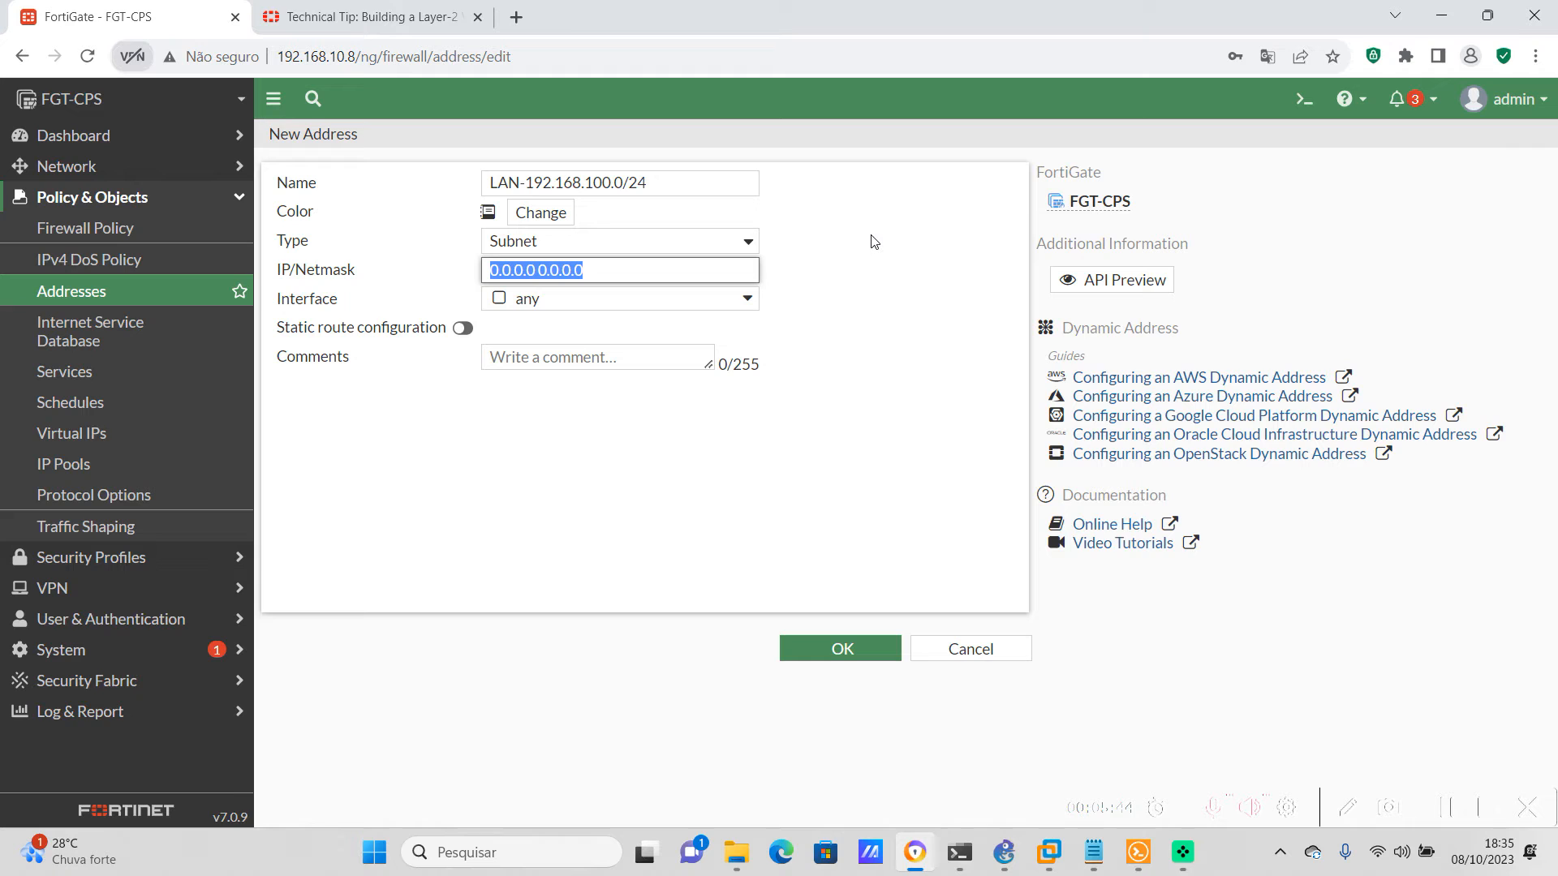
{"action": "type", "text": "LAN-192.168.100.0/24"}
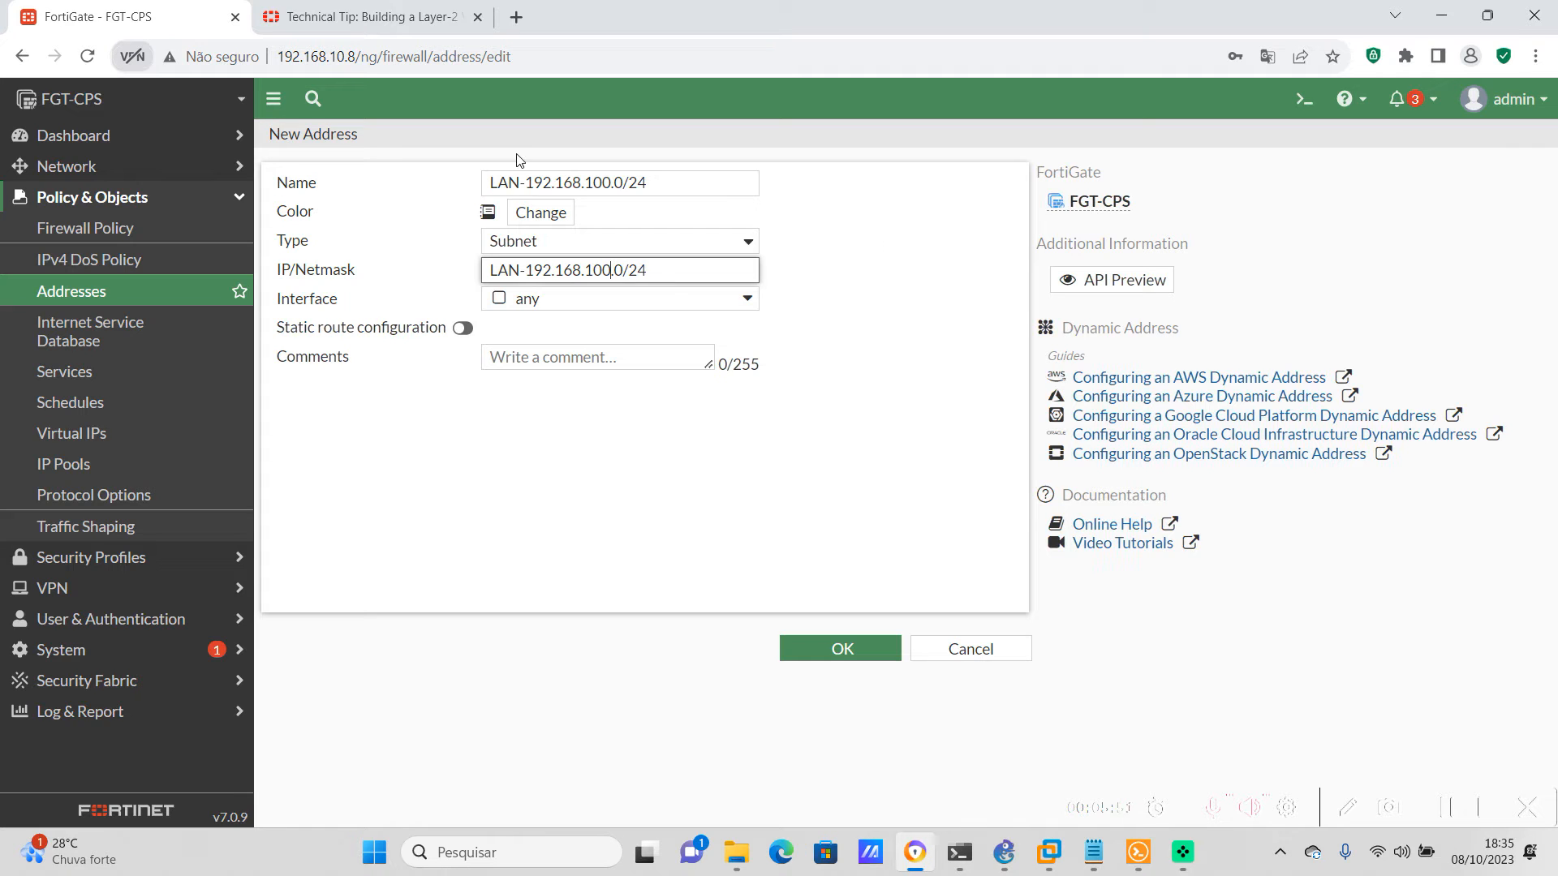
{"action": "key", "text": "Left"}
{"action": "key", "text": "Left"}
{"action": "key", "text": "Left"}
{"action": "key", "text": "Left"}
{"action": "key", "text": "Left"}
{"action": "key", "text": "Left"}
{"action": "key", "text": "Left"}
{"action": "key", "text": "Left"}
{"action": "key", "text": "Left"}
{"action": "key", "text": "Left"}
{"action": "key", "text": "Left"}
{"action": "key", "text": "Left"}
{"action": "key", "text": "Left"}
{"action": "key", "text": "Left"}
{"action": "key", "text": "Left"}
{"action": "key", "text": "BackSpace"}
{"action": "key", "text": "BackSpace"}
{"action": "key", "text": "BackSpace"}
{"action": "key", "text": "BackSpace"}
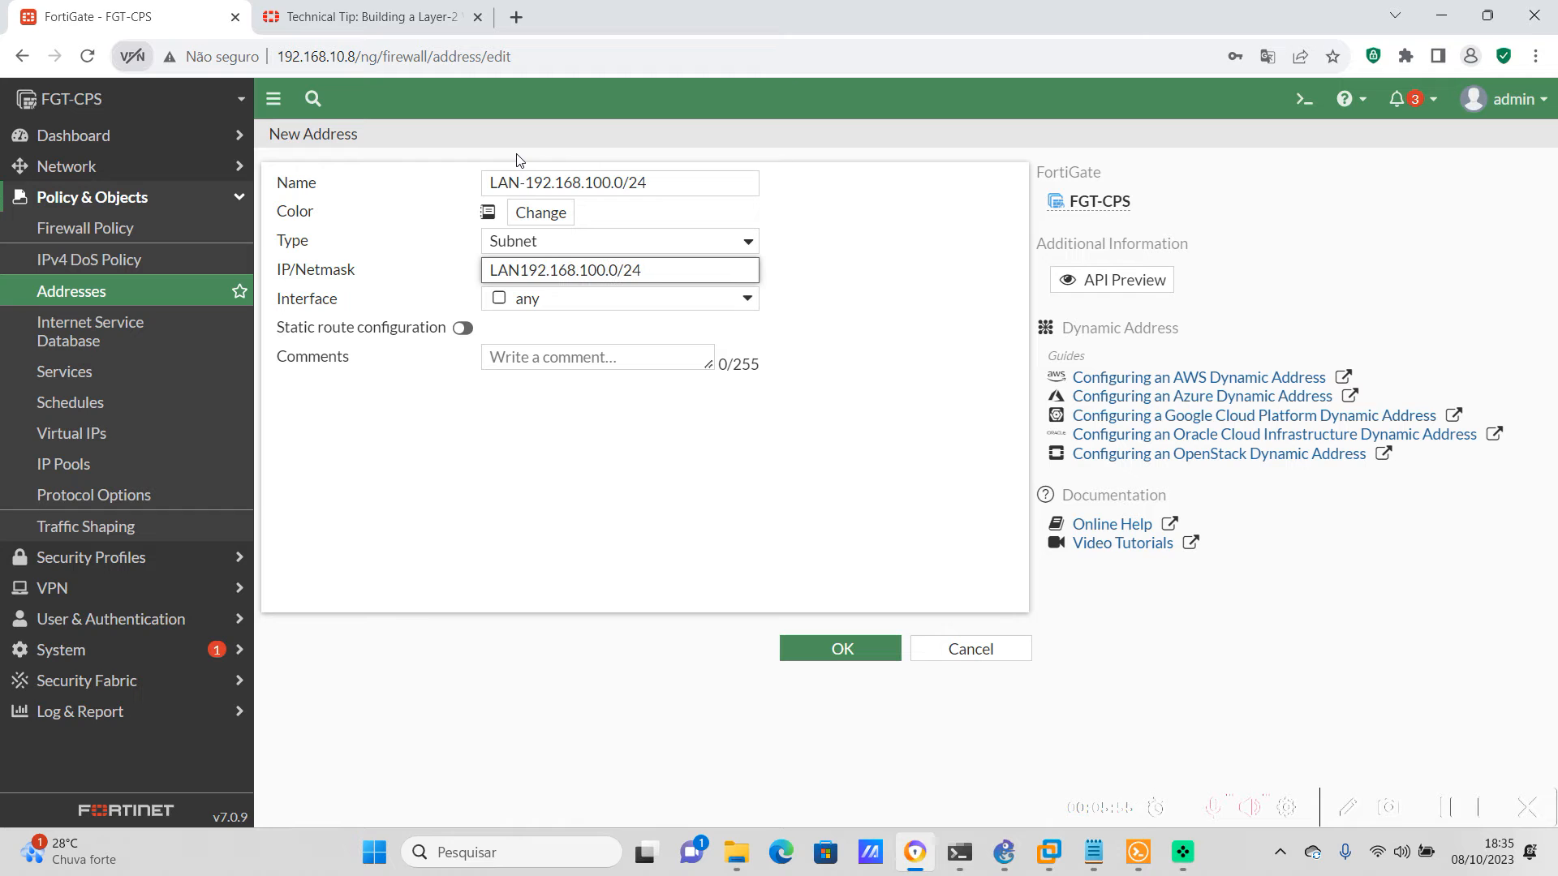
{"action": "left_click", "coordinate": [912, 292]}
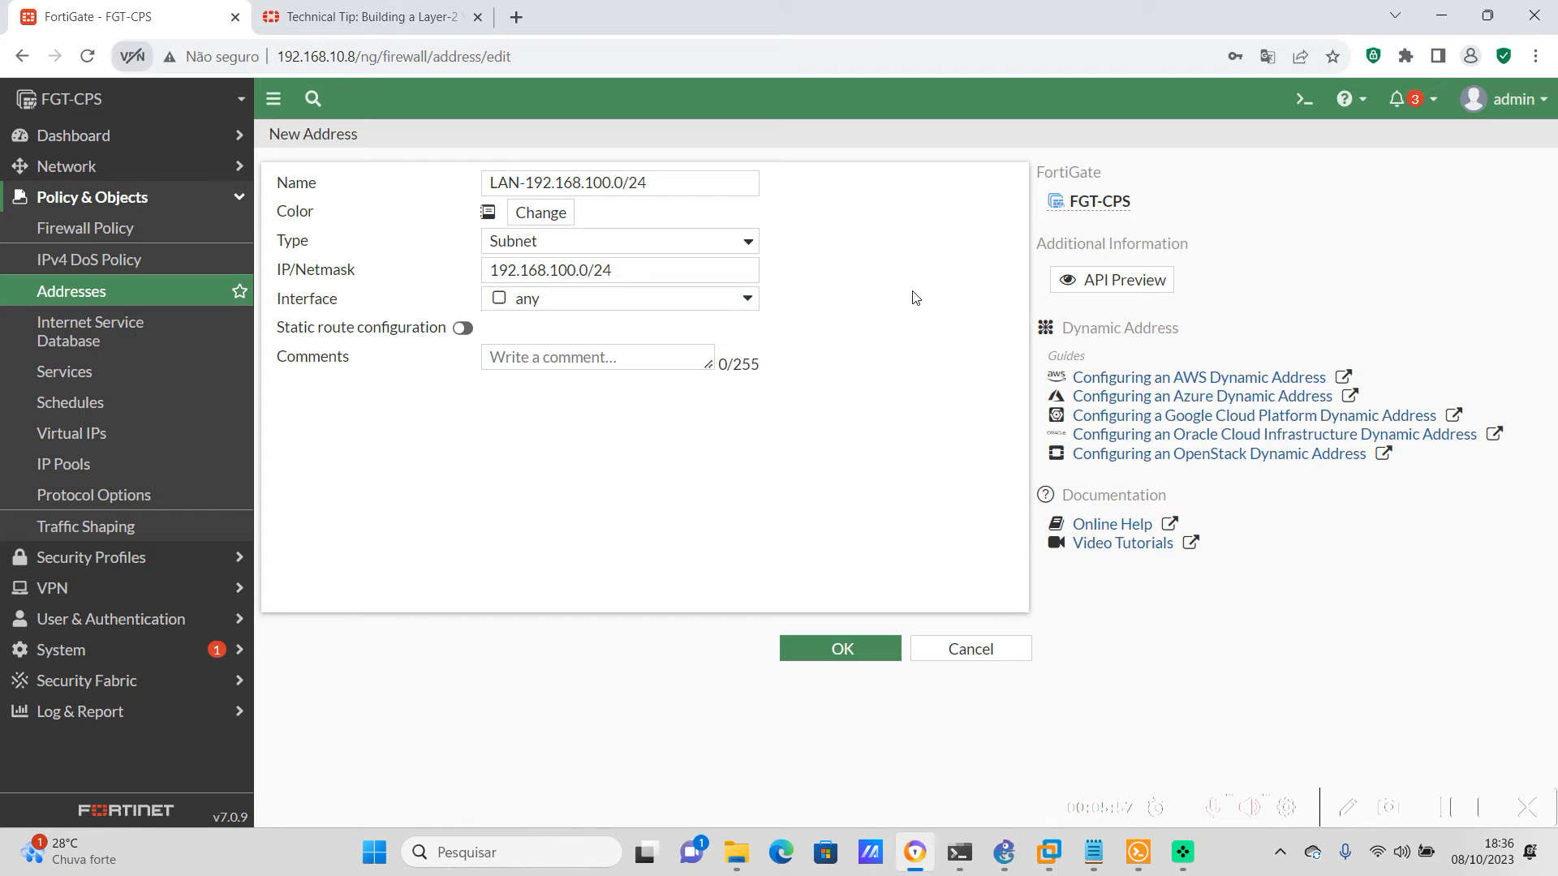
{"action": "left_click", "coordinate": [847, 648]}
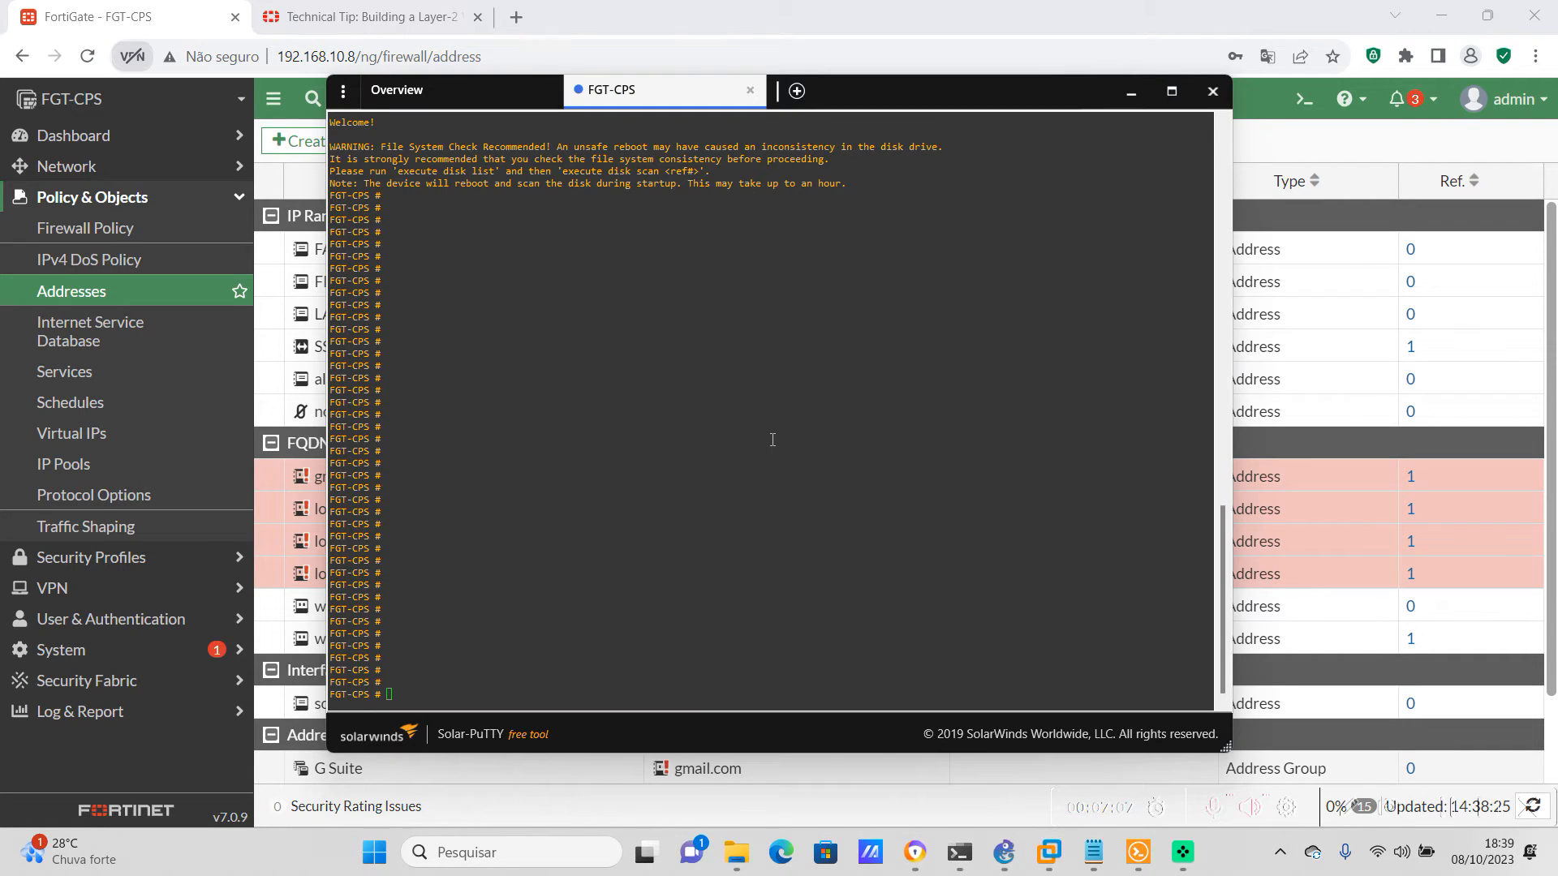
Start entering a config command in the FGT-CPS console session in Solar-PuTTY
{"action": "key", "text": "Return"}
{"action": "key", "text": "Return"}
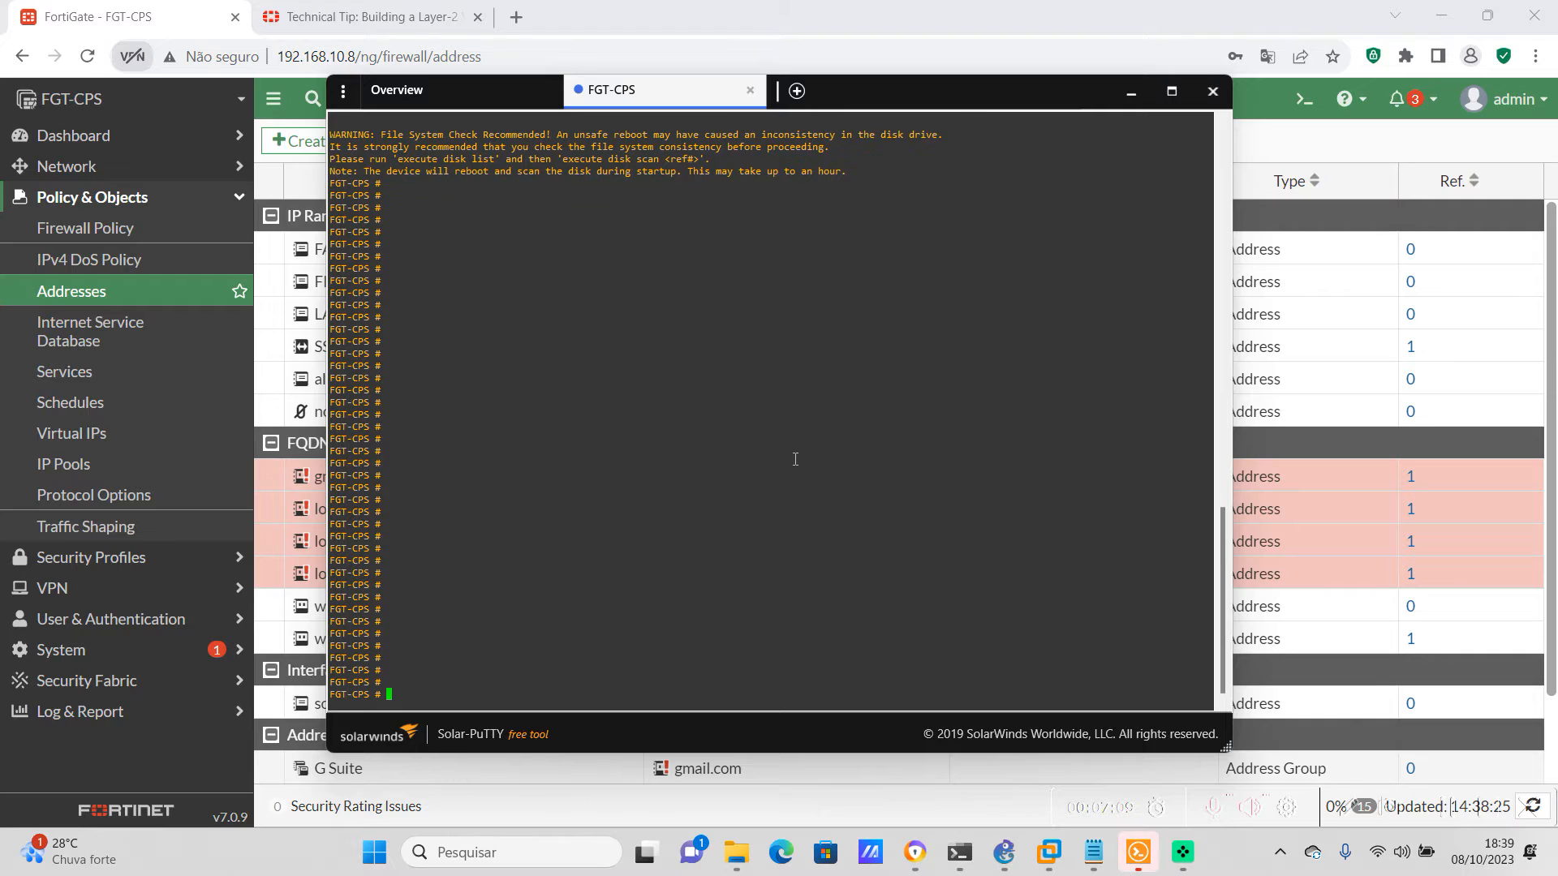
{"action": "type", "text": "config f"}
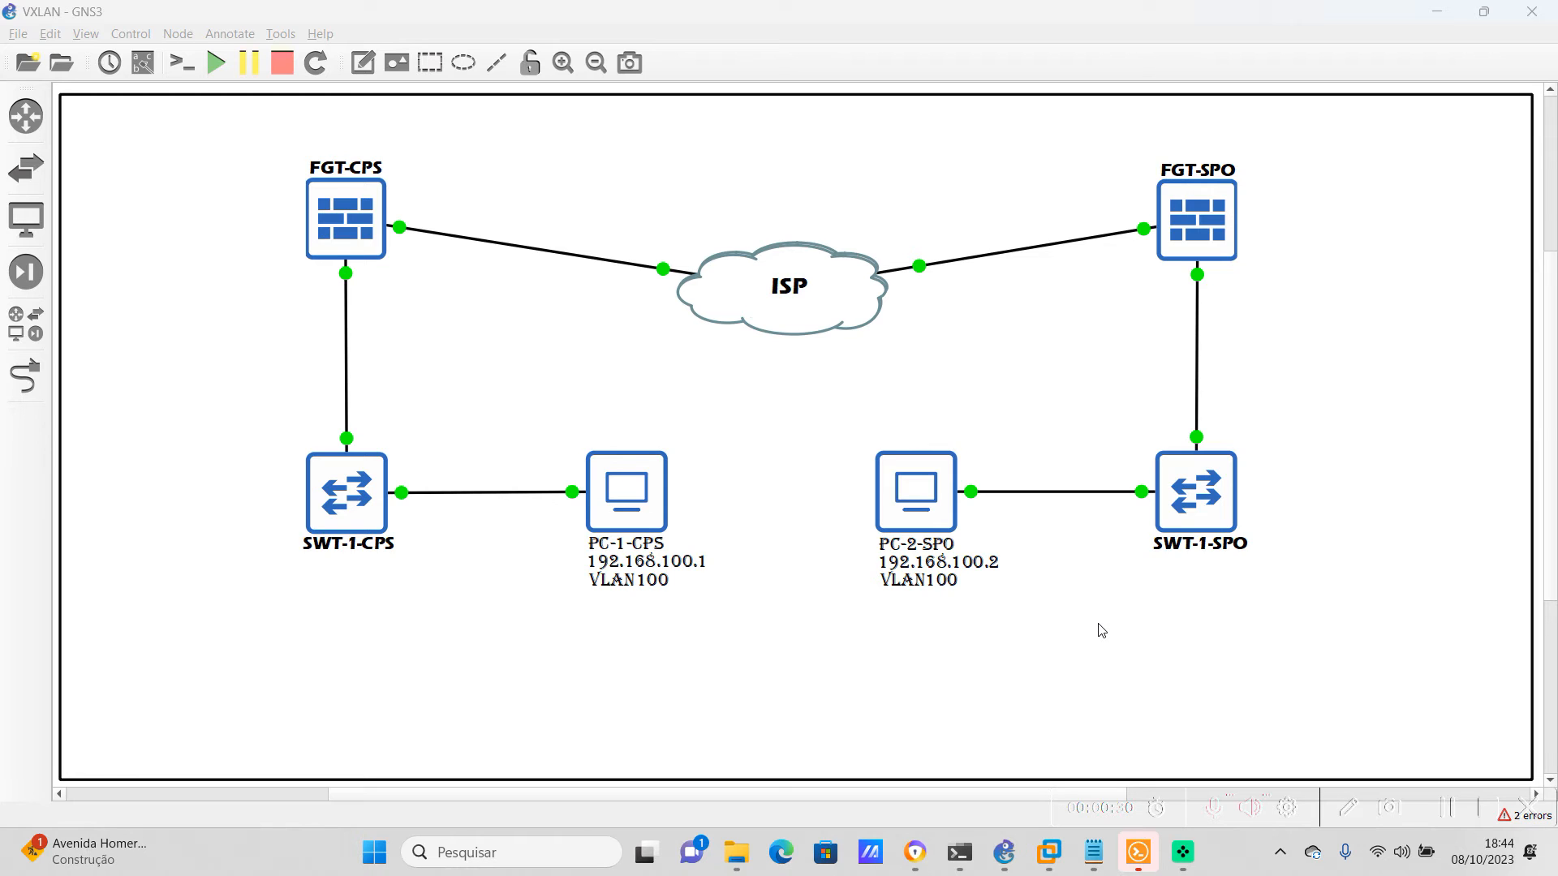
Configure IPsec phase 1 VxLan-IPsec in the FGT-SPO console: port1, peertype any, net-device disabled, des-md5, VXLAN encapsulation, remote gateway 192.168.122.148 and the pre-shared key
{"action": "right_click", "coordinate": [1187, 226]}
{"action": "left_click", "coordinate": [1247, 261]}
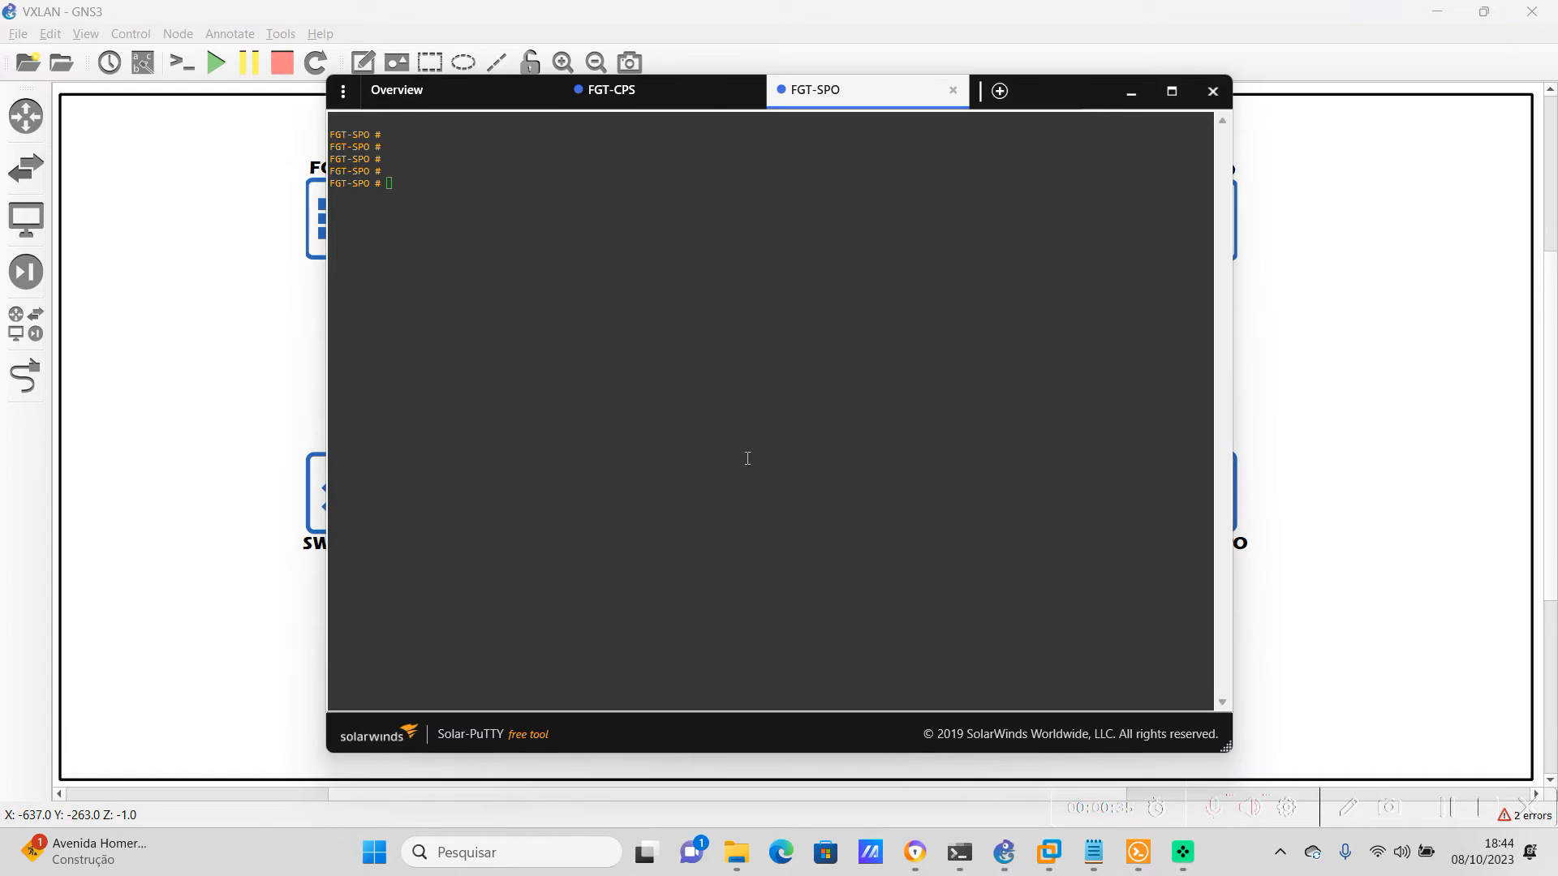
{"action": "key", "text": "Return"}
{"action": "right_click", "coordinate": [698, 405]}
{"action": "key", "text": "Return"}
{"action": "key", "text": "Return"}
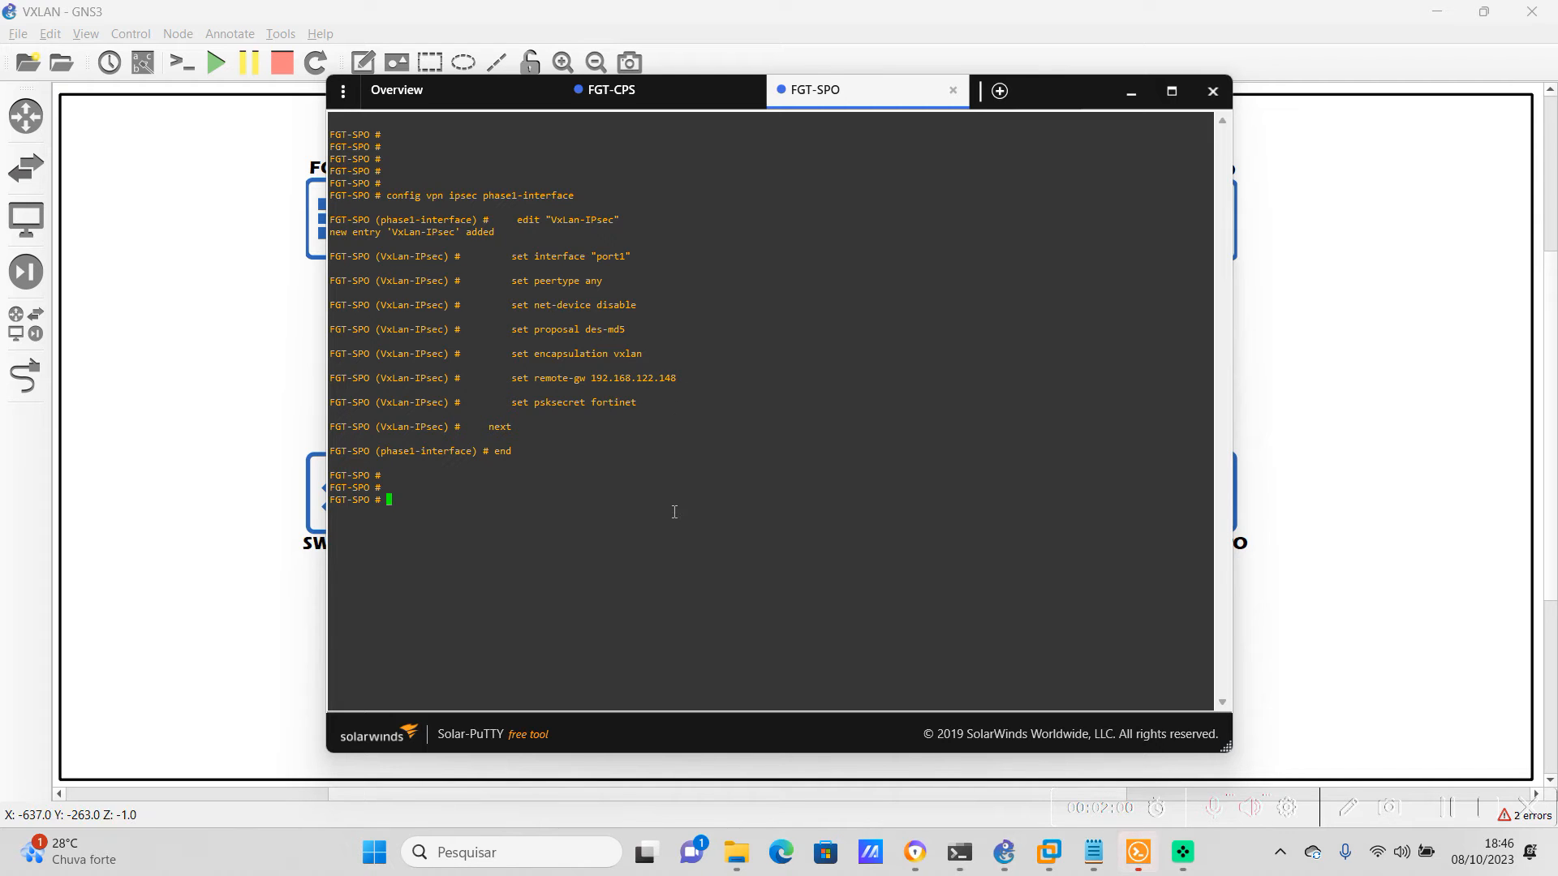
Configure IPsec phase 2 VxLan-IPsec on FGT-SPO with phase 1 name VxLan-IPsec and proposal des-md5
{"action": "right_click", "coordinate": [675, 512]}
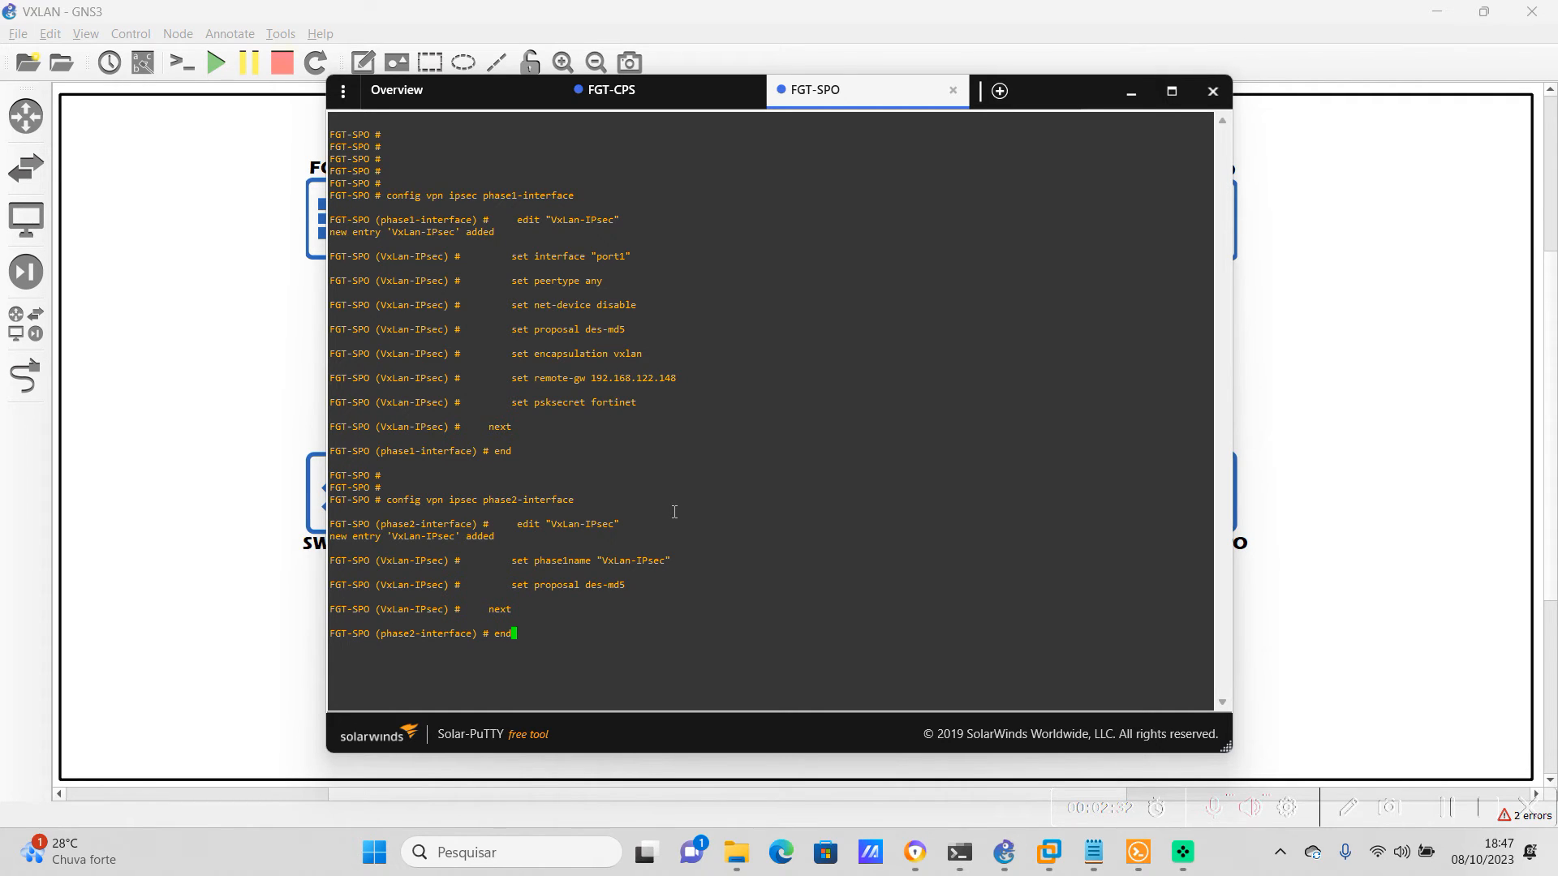
{"action": "key", "text": "Return"}
Switch to FGT-SPO's web interface in the browser and examine its interface list, including the entries beneath WAN (port1)
{"action": "key", "text": "alt+Tab"}
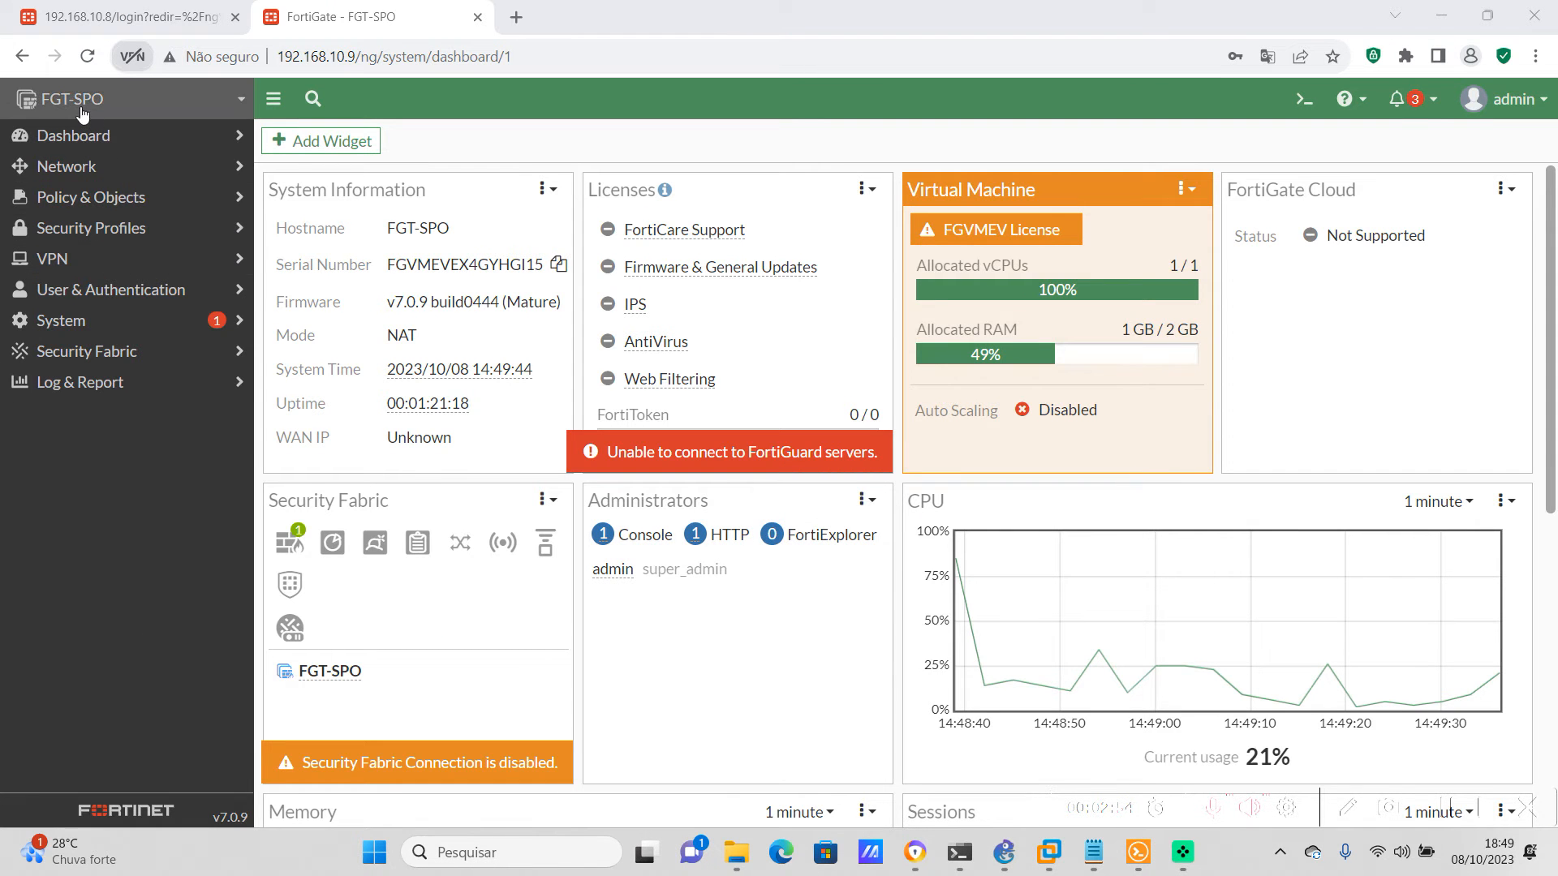
{"action": "left_click", "coordinate": [98, 167]}
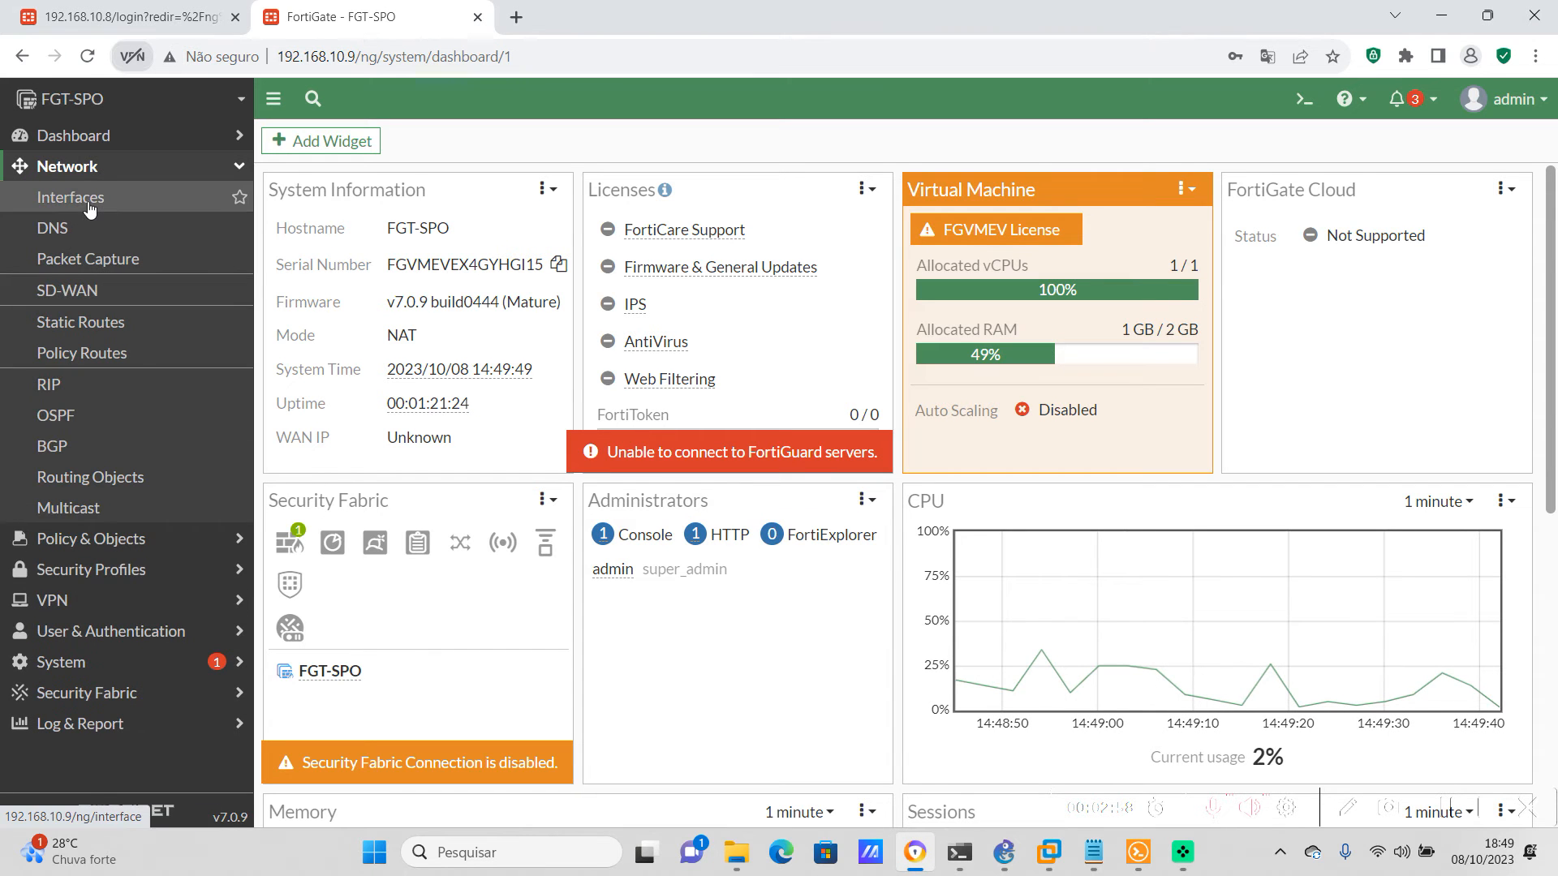
{"action": "left_click", "coordinate": [95, 203]}
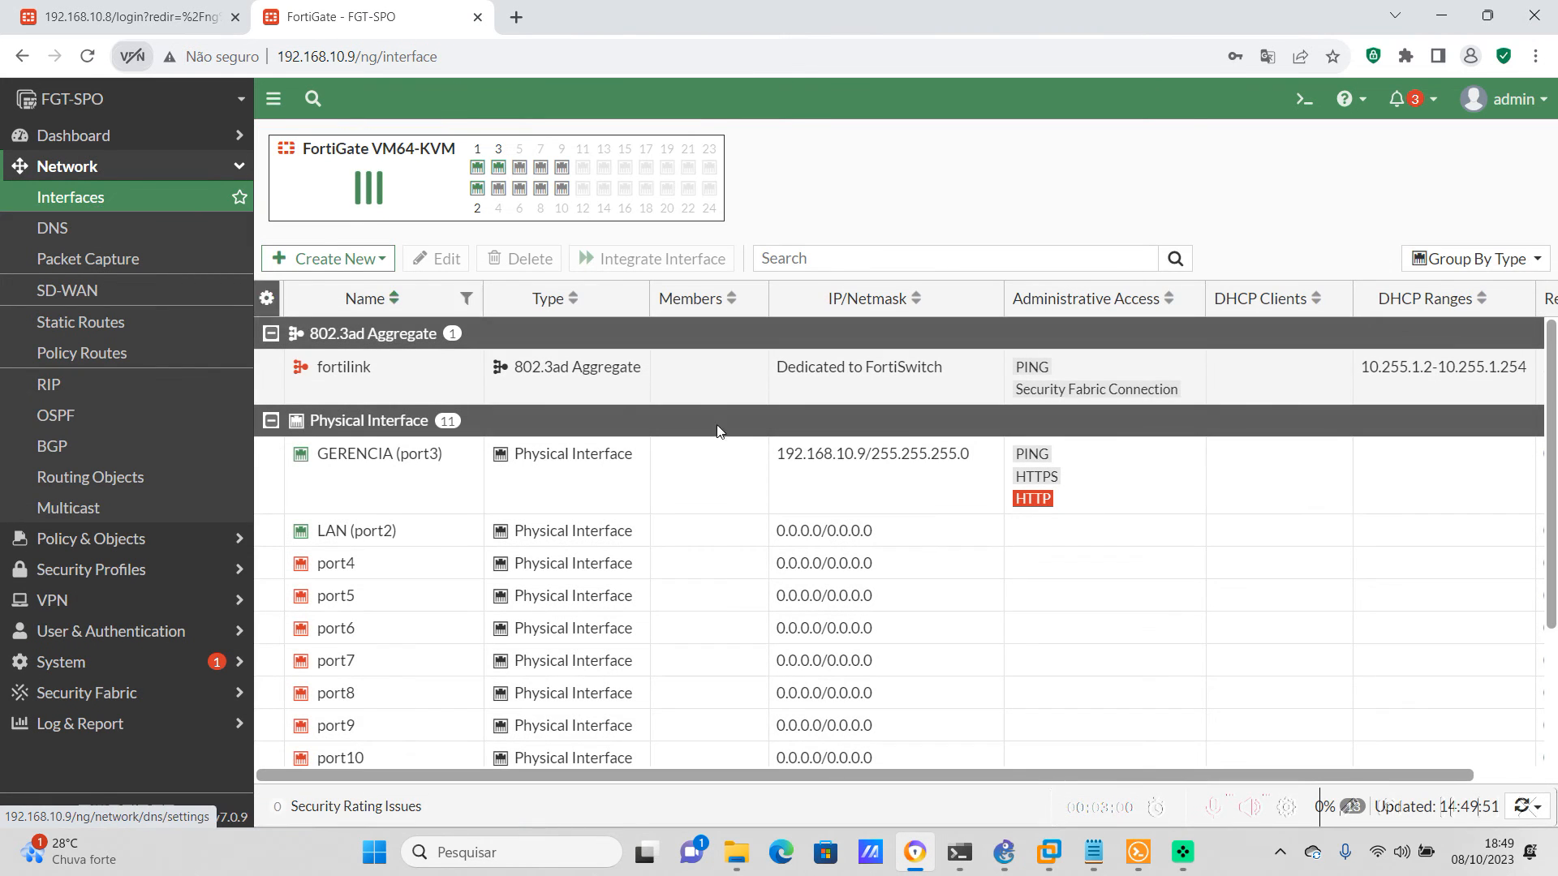
{"action": "scroll", "coordinate": [754, 431], "scroll_direction": "down", "scroll_amount": 1}
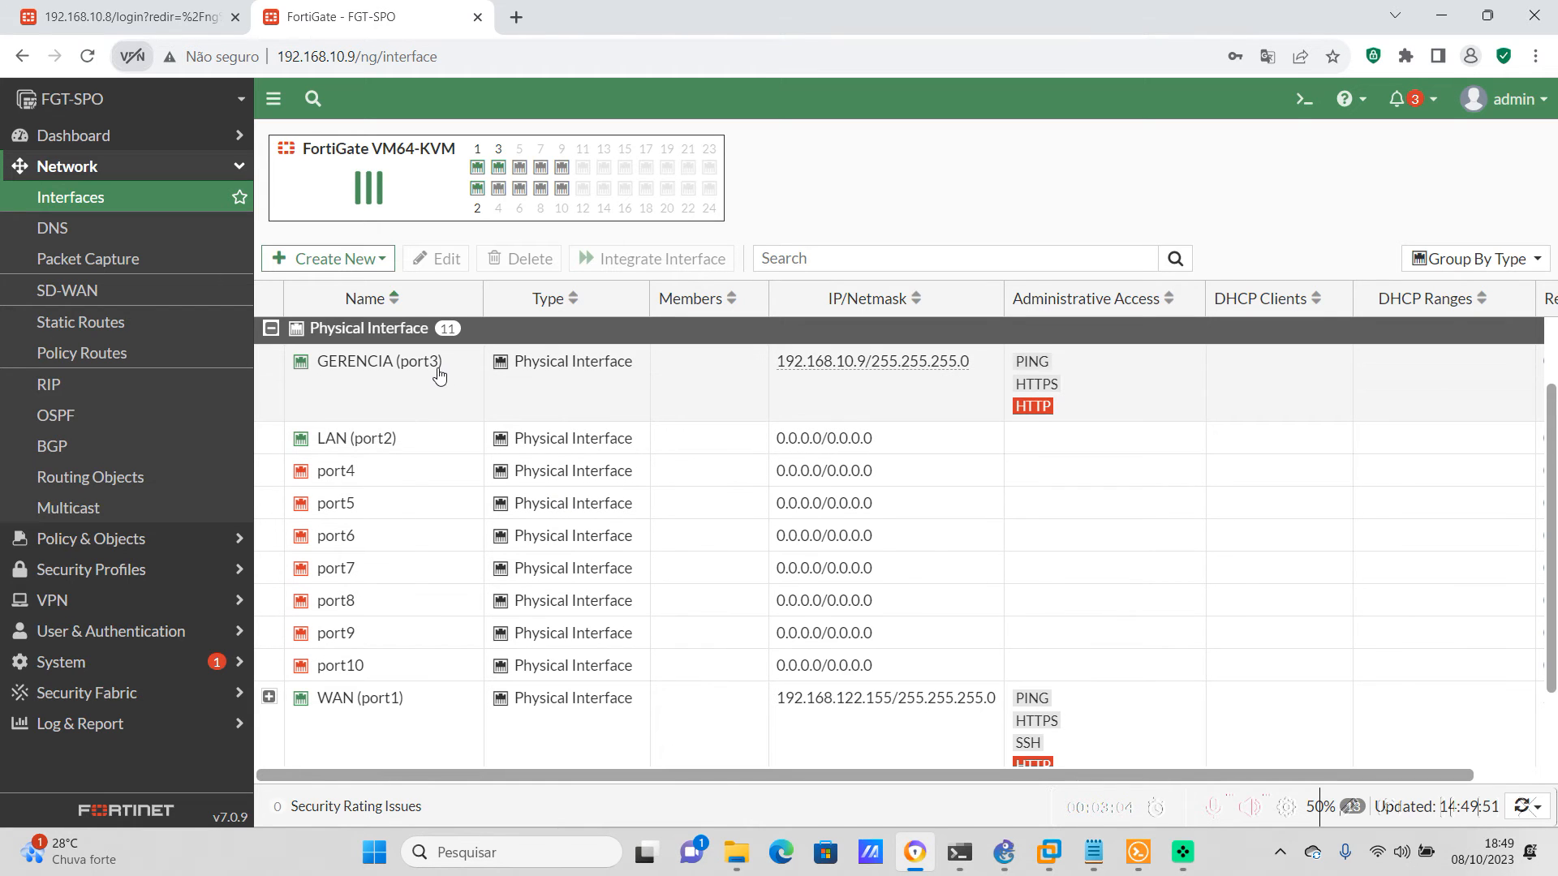
{"action": "mouse_move", "coordinate": [446, 397]}
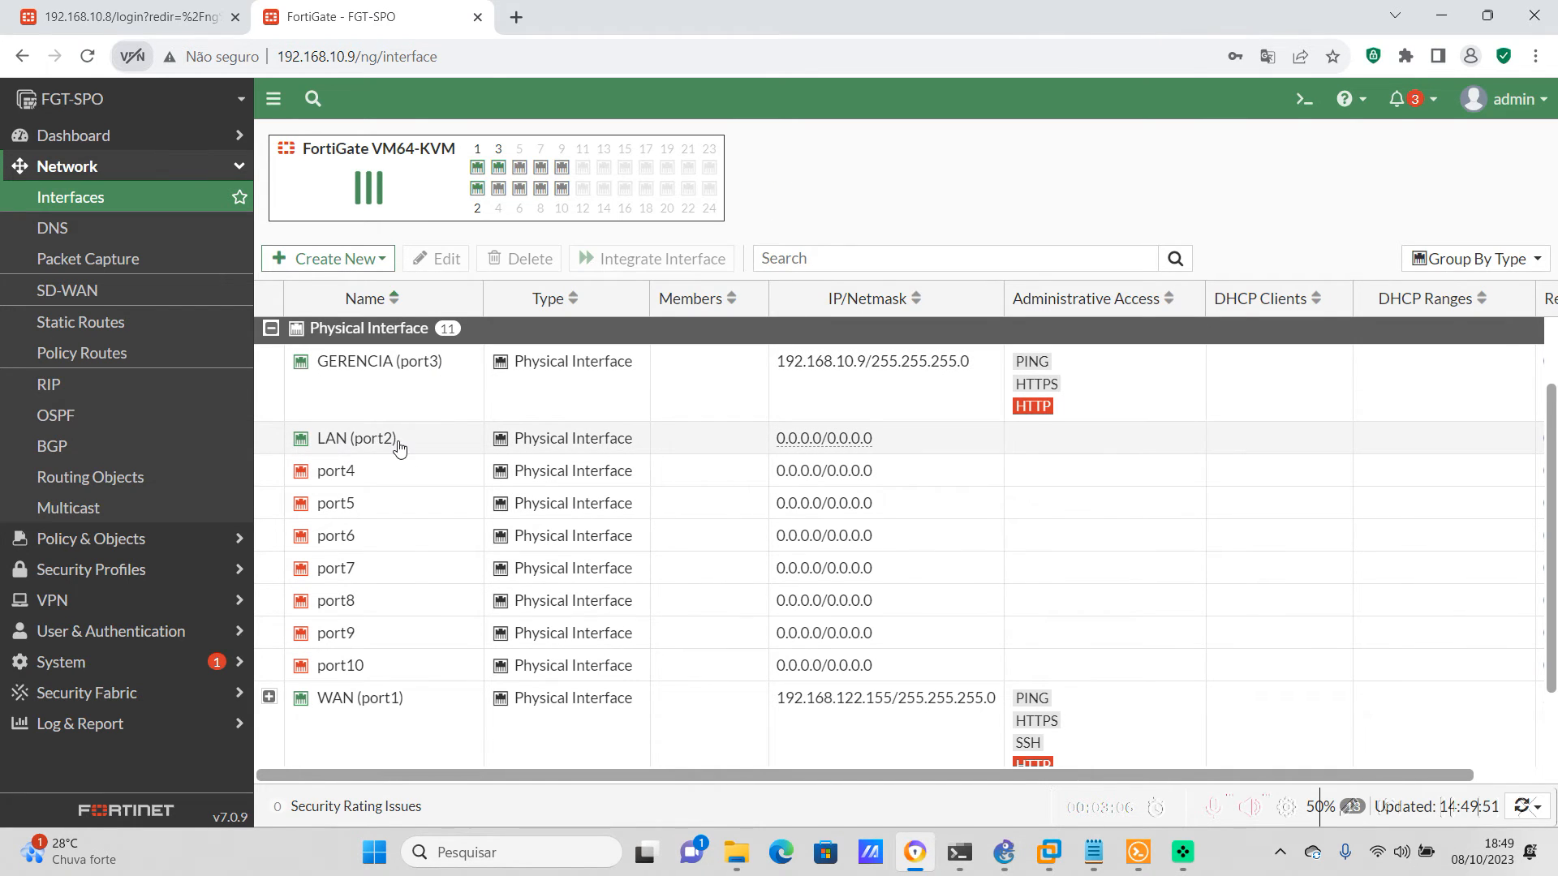
{"action": "left_click", "coordinate": [268, 697]}
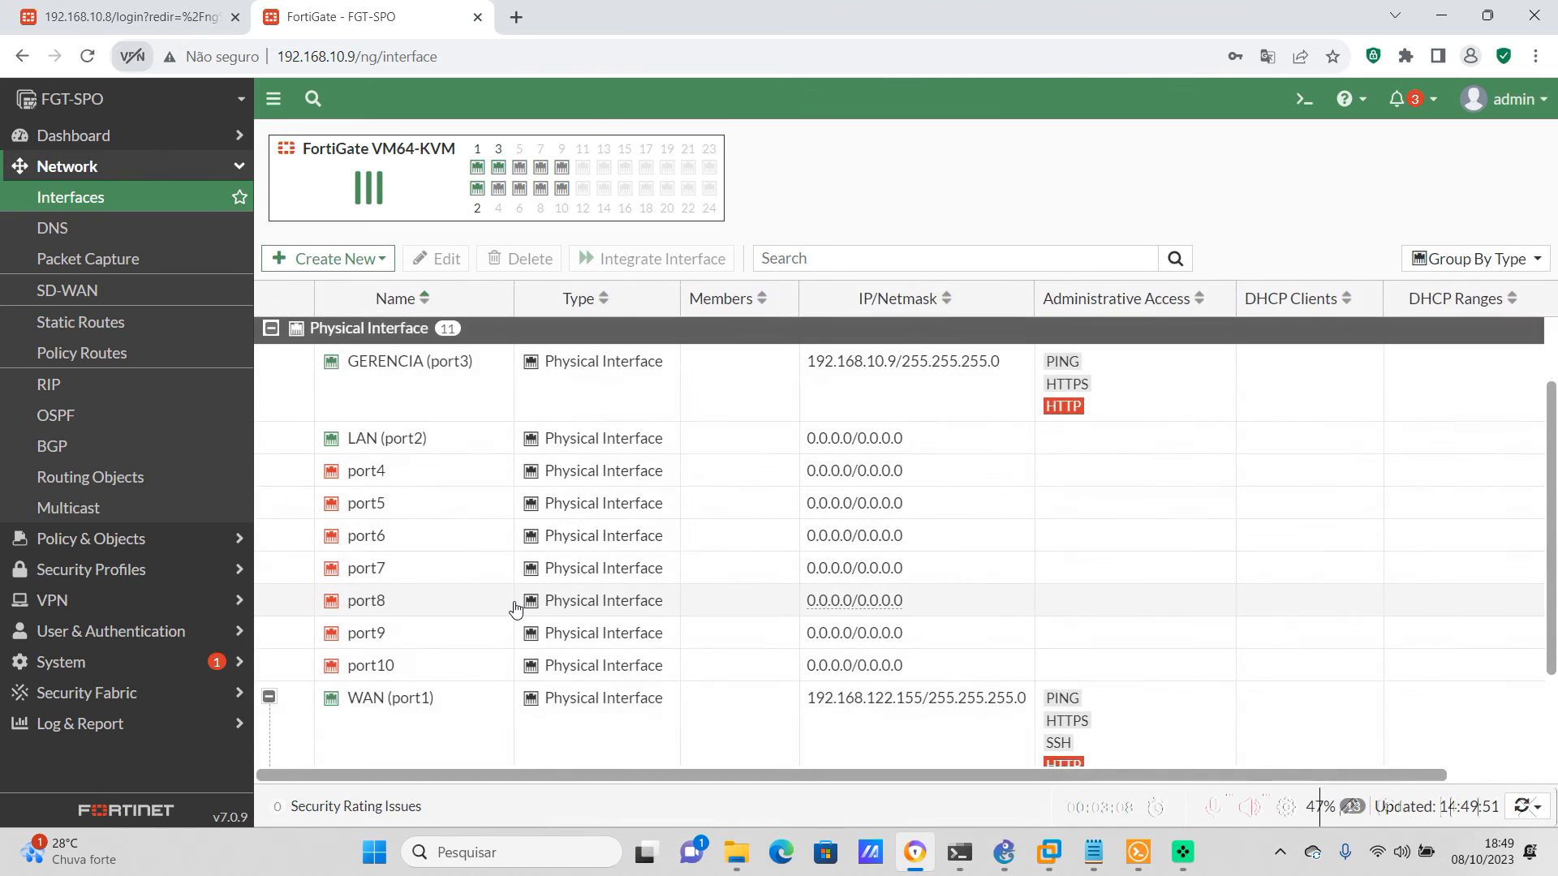
{"action": "scroll", "coordinate": [516, 610], "scroll_direction": "down", "scroll_amount": 2}
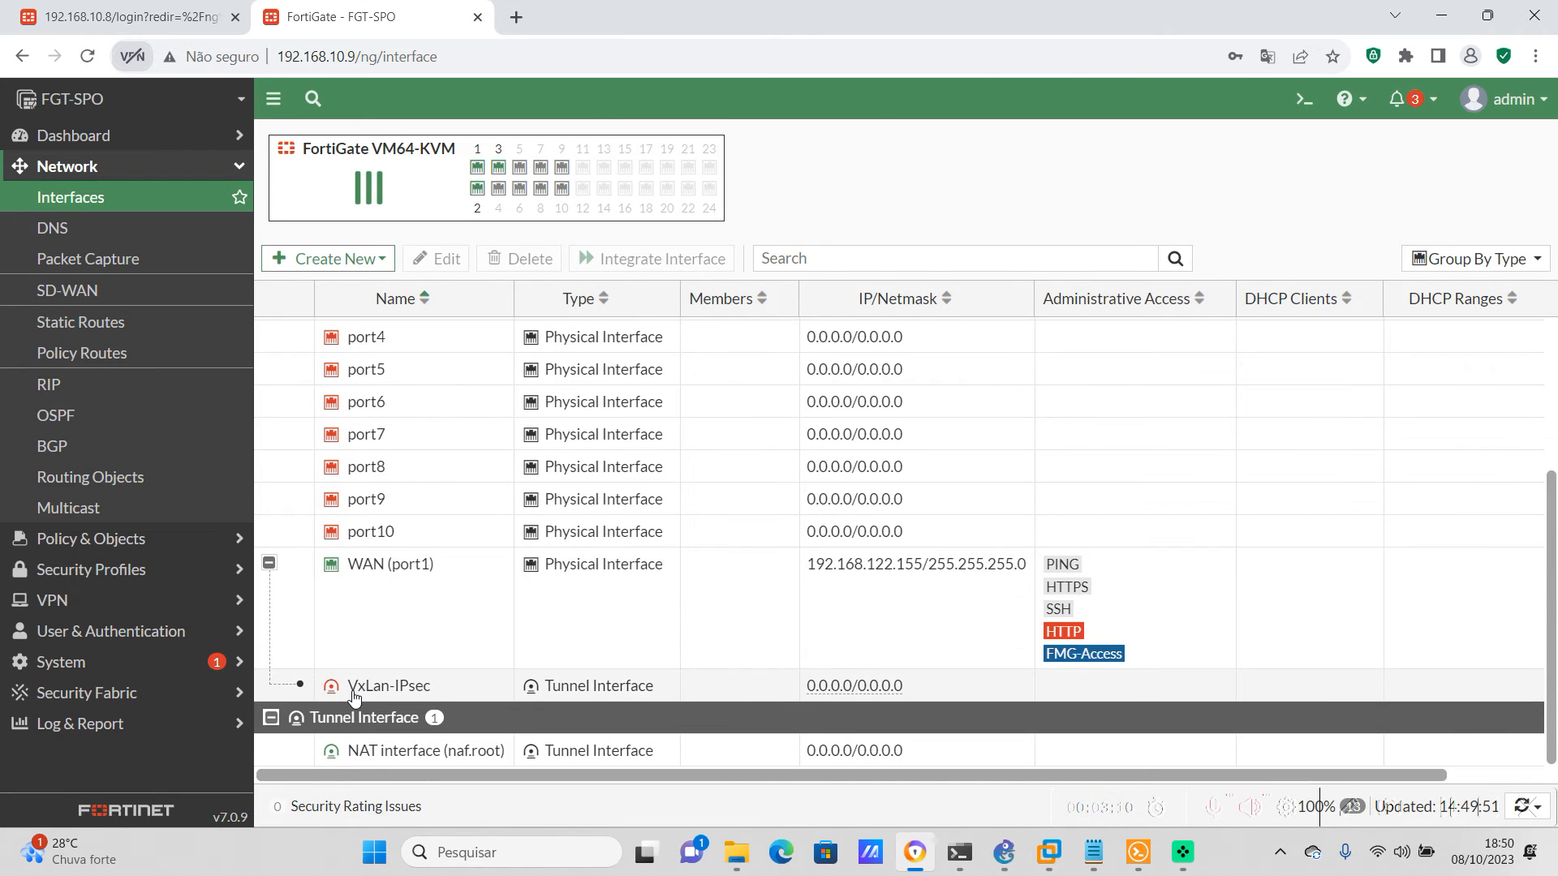
{"action": "mouse_move", "coordinate": [410, 694]}
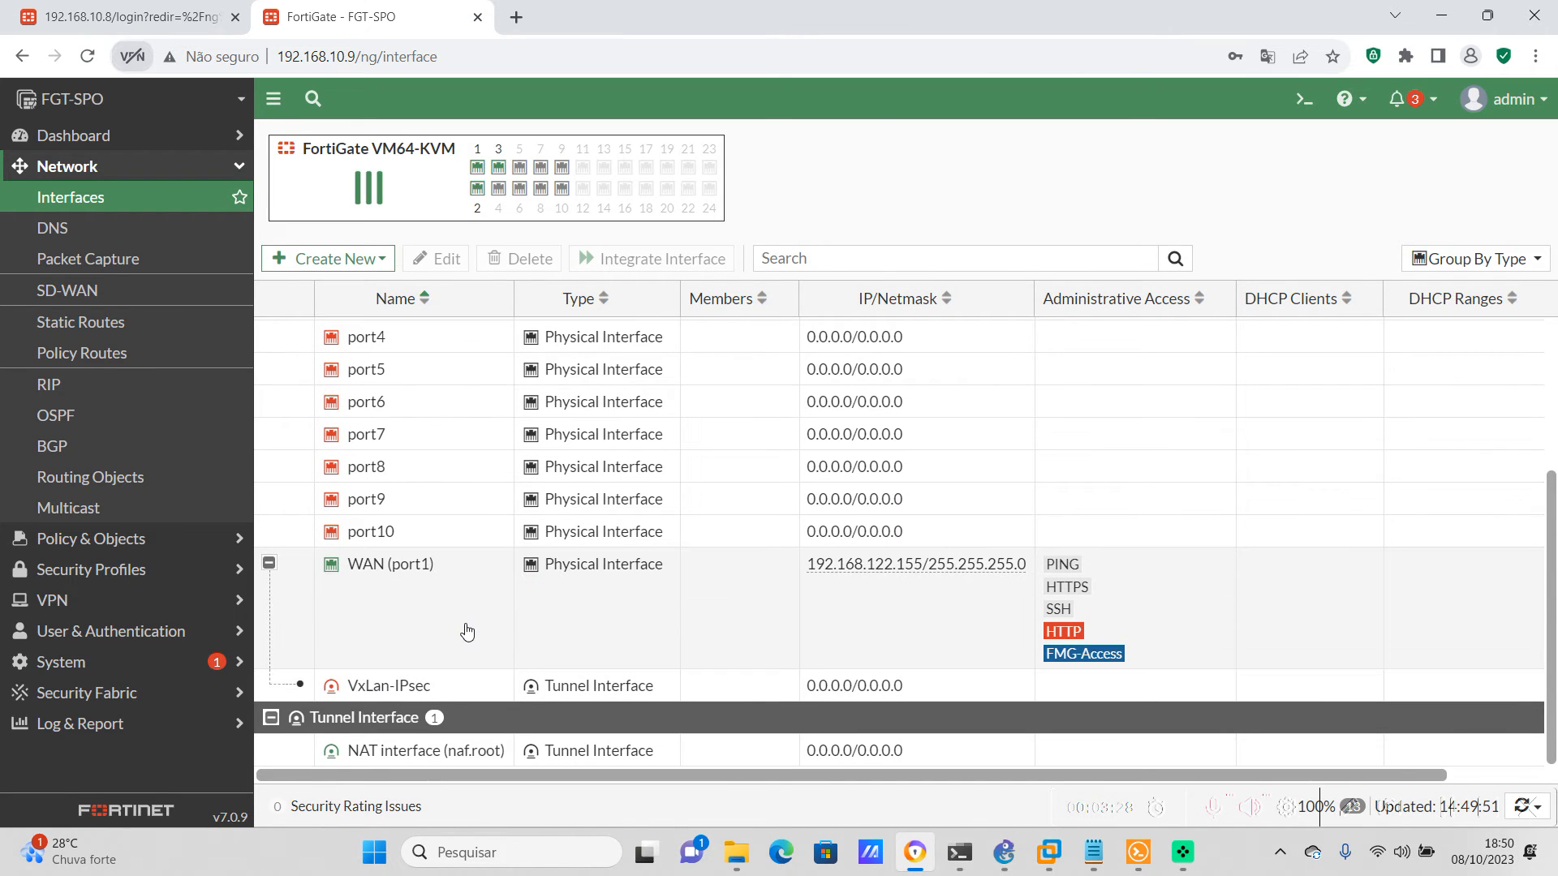
Start a new interface on FGT-SPO with VLAN-100 as both its name and alias
{"action": "left_click", "coordinate": [390, 261]}
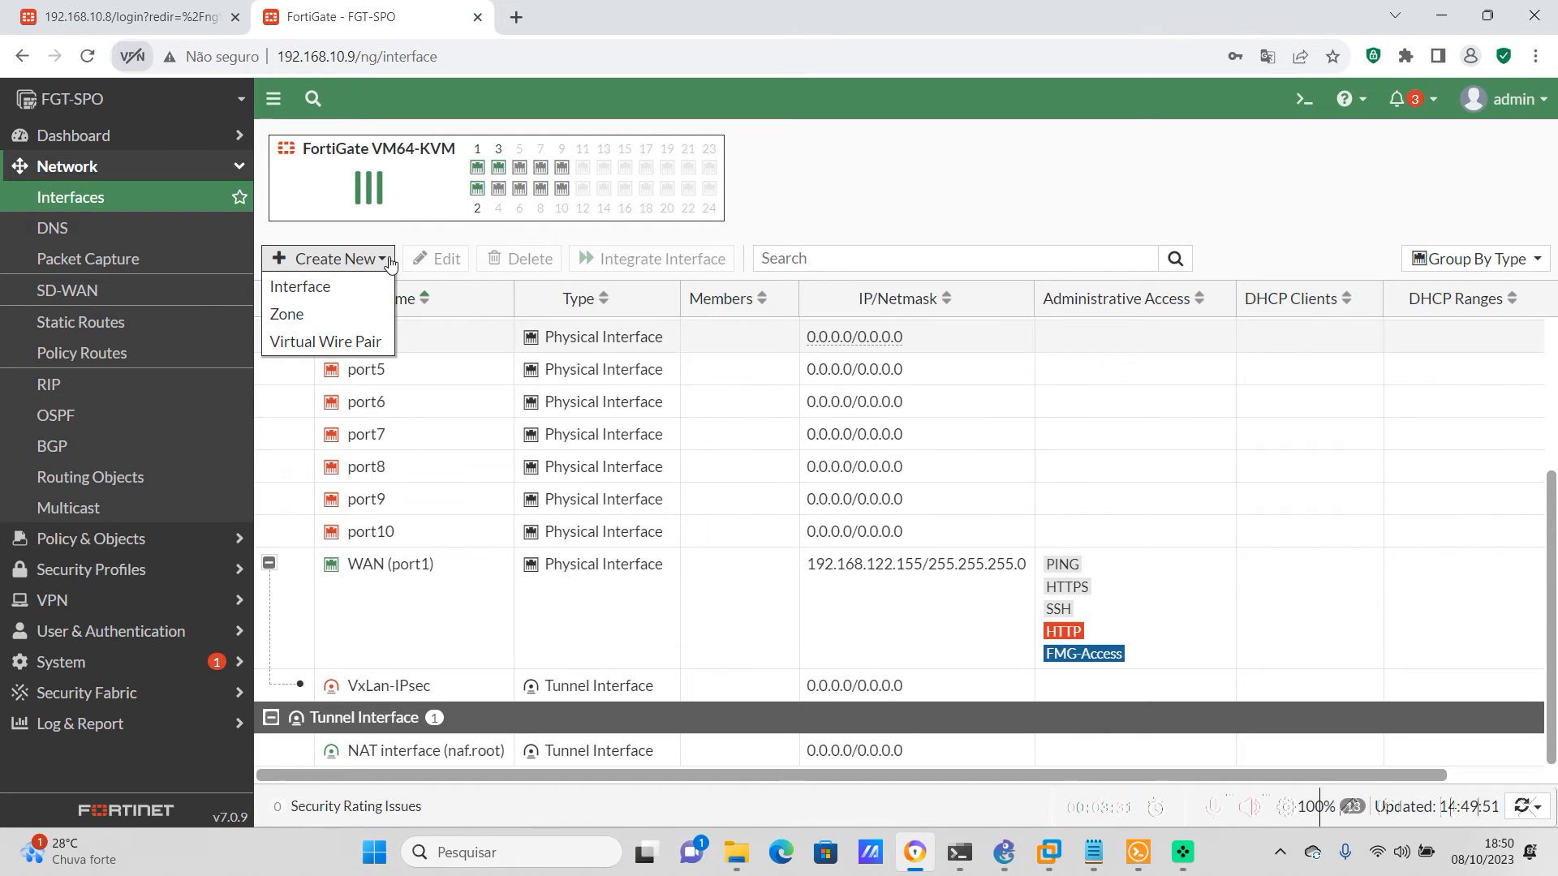
{"action": "left_click", "coordinate": [323, 289]}
{"action": "left_click", "coordinate": [568, 195]}
{"action": "type", "text": "VLAN-100"}
{"action": "left_click", "coordinate": [545, 214]}
{"action": "type", "text": "VLAN-100"}
{"action": "left_click", "coordinate": [759, 275]}
Bind FGT-SPO's new VLAN interface to LAN (port2) with VLAN ID 100 and save it
{"action": "left_click", "coordinate": [479, 299]}
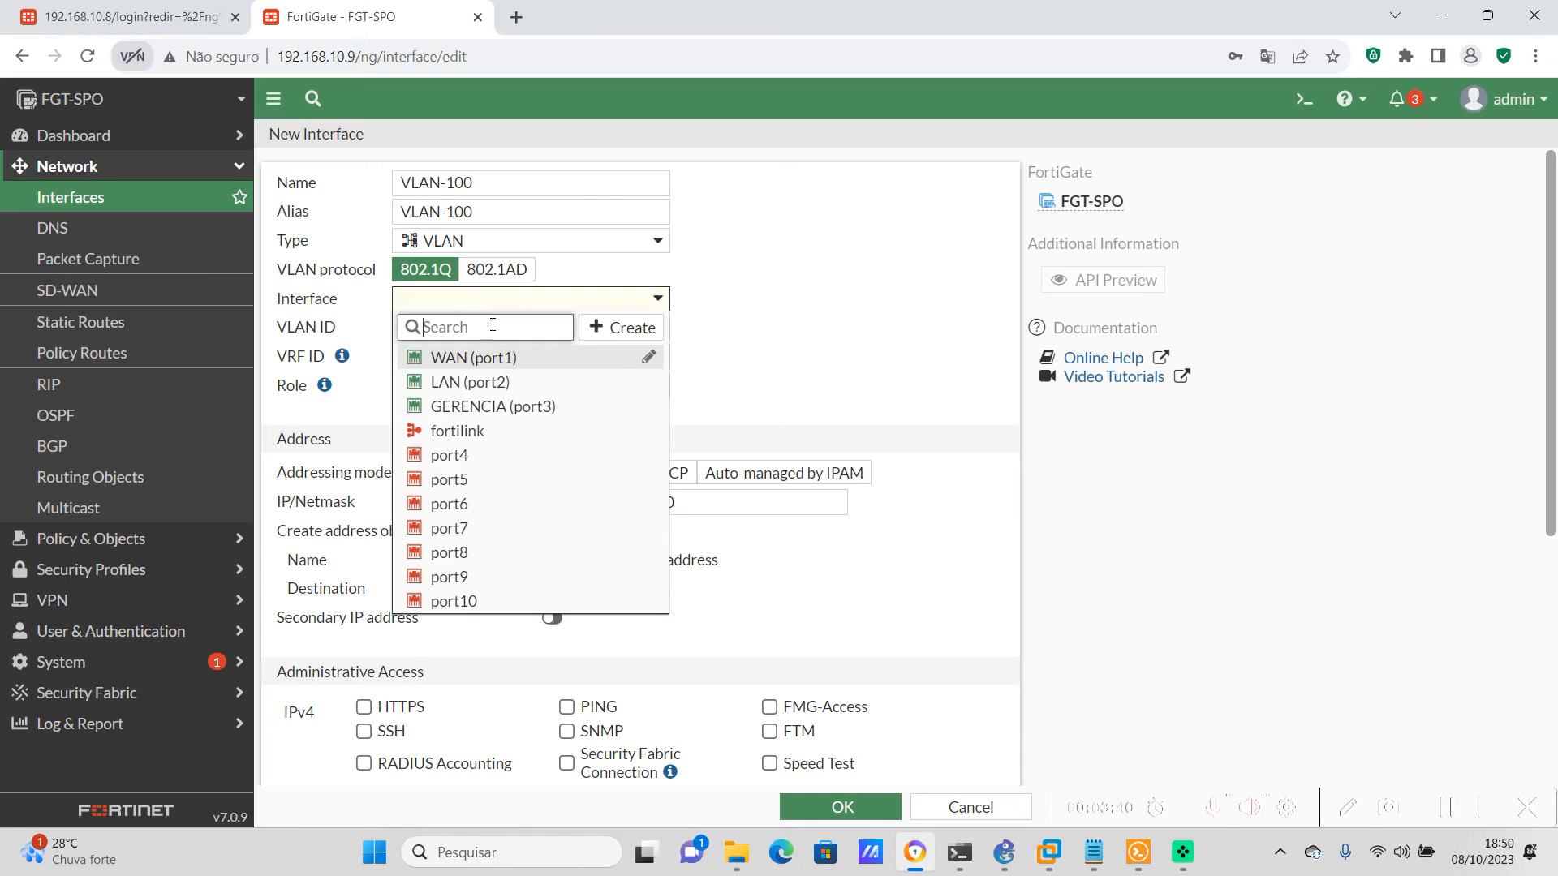
{"action": "left_click", "coordinate": [496, 383]}
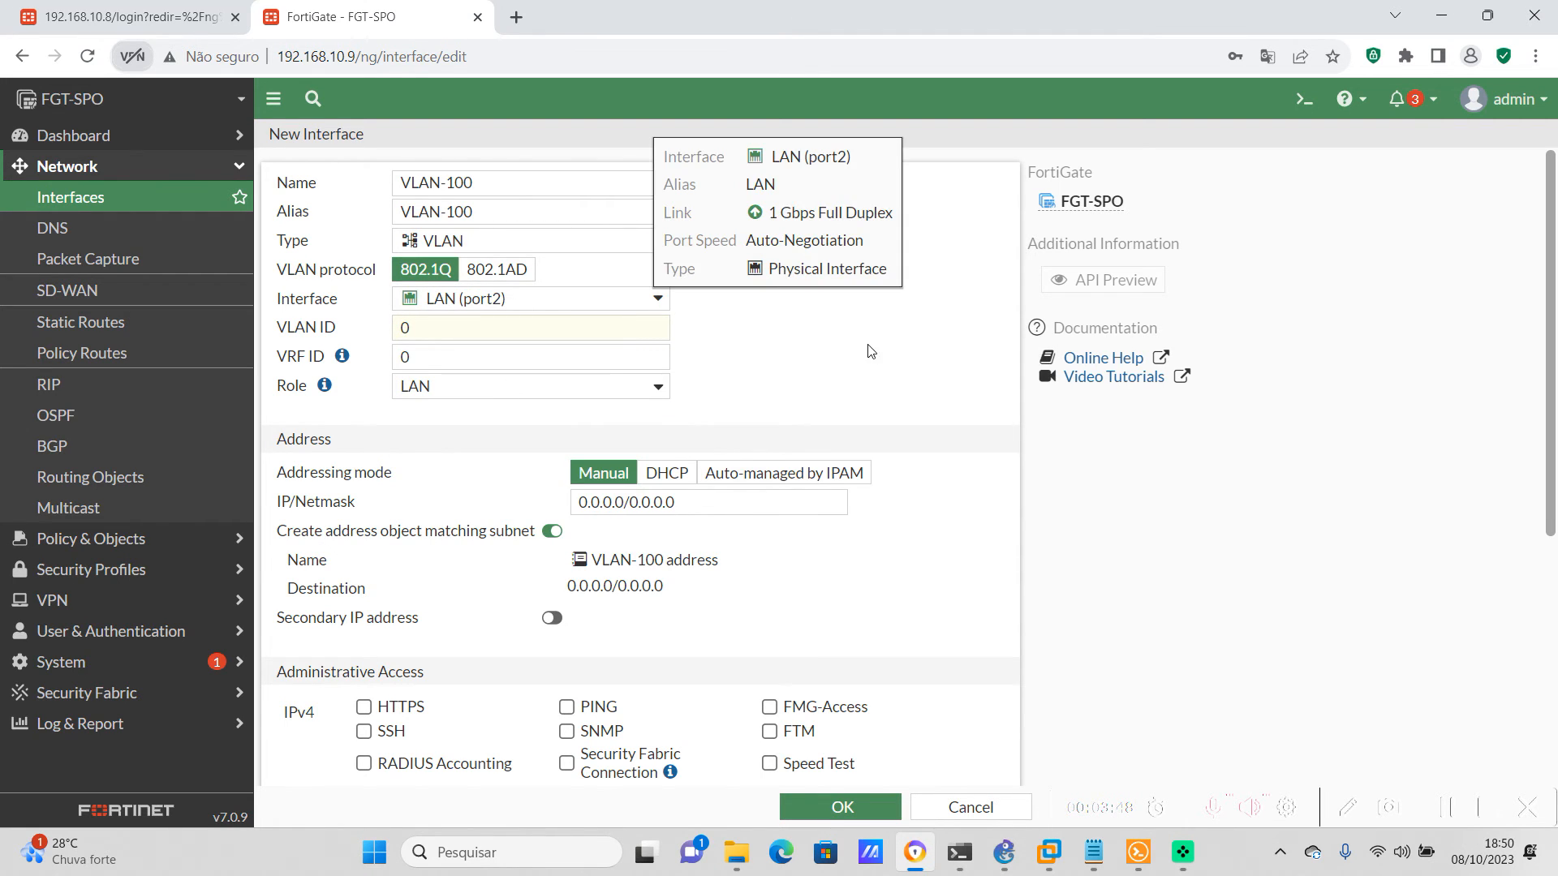
{"action": "left_click", "coordinate": [362, 337]}
{"action": "type", "text": "100"}
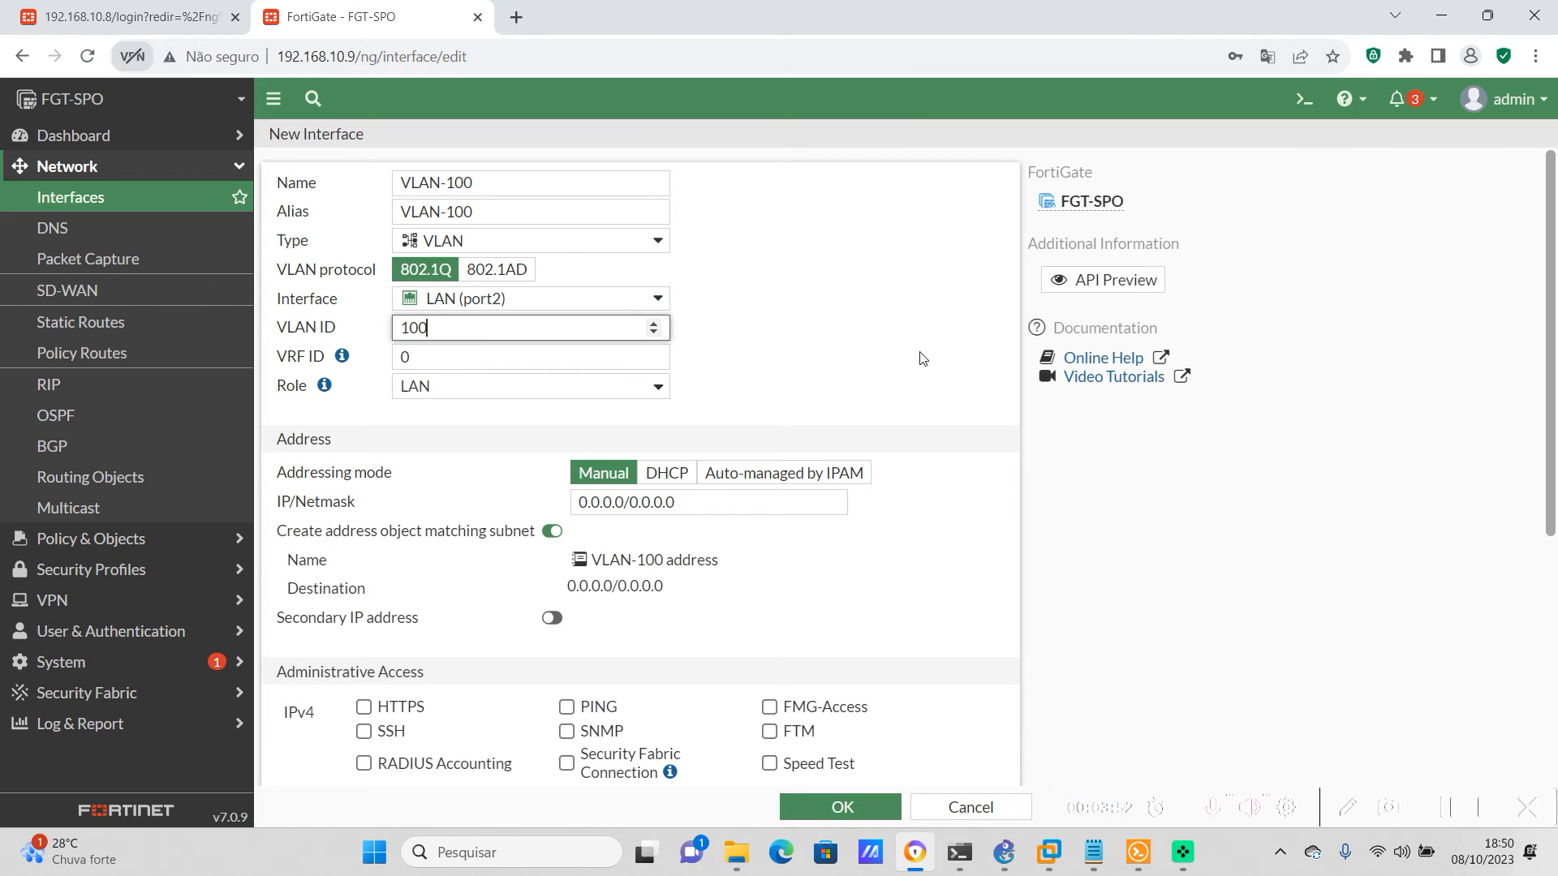
{"action": "scroll", "coordinate": [921, 355], "scroll_direction": "down", "scroll_amount": 4}
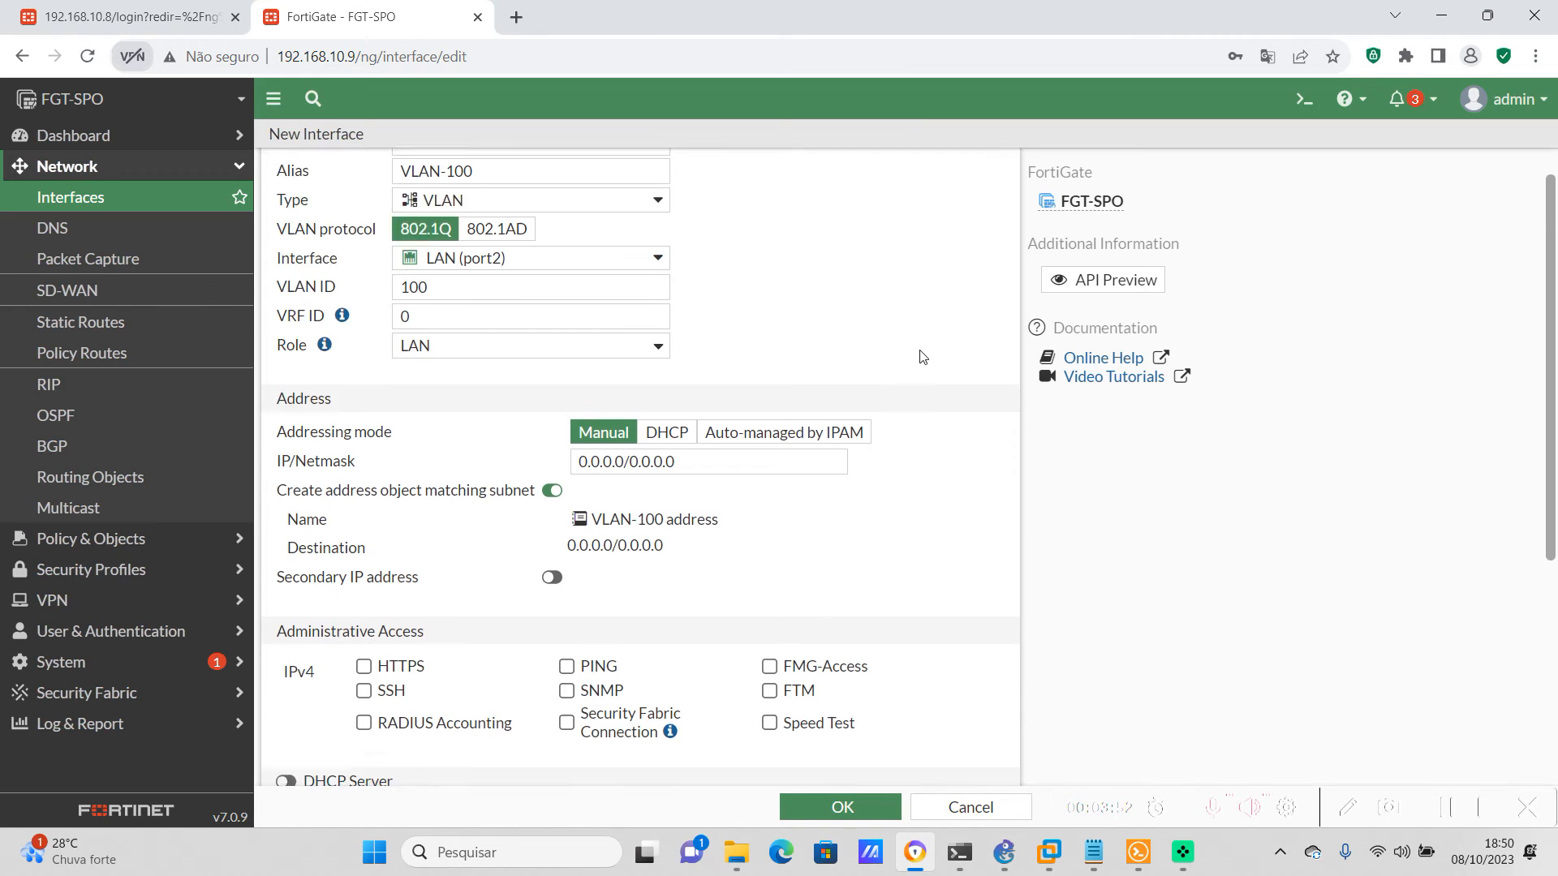
{"action": "left_click", "coordinate": [836, 807]}
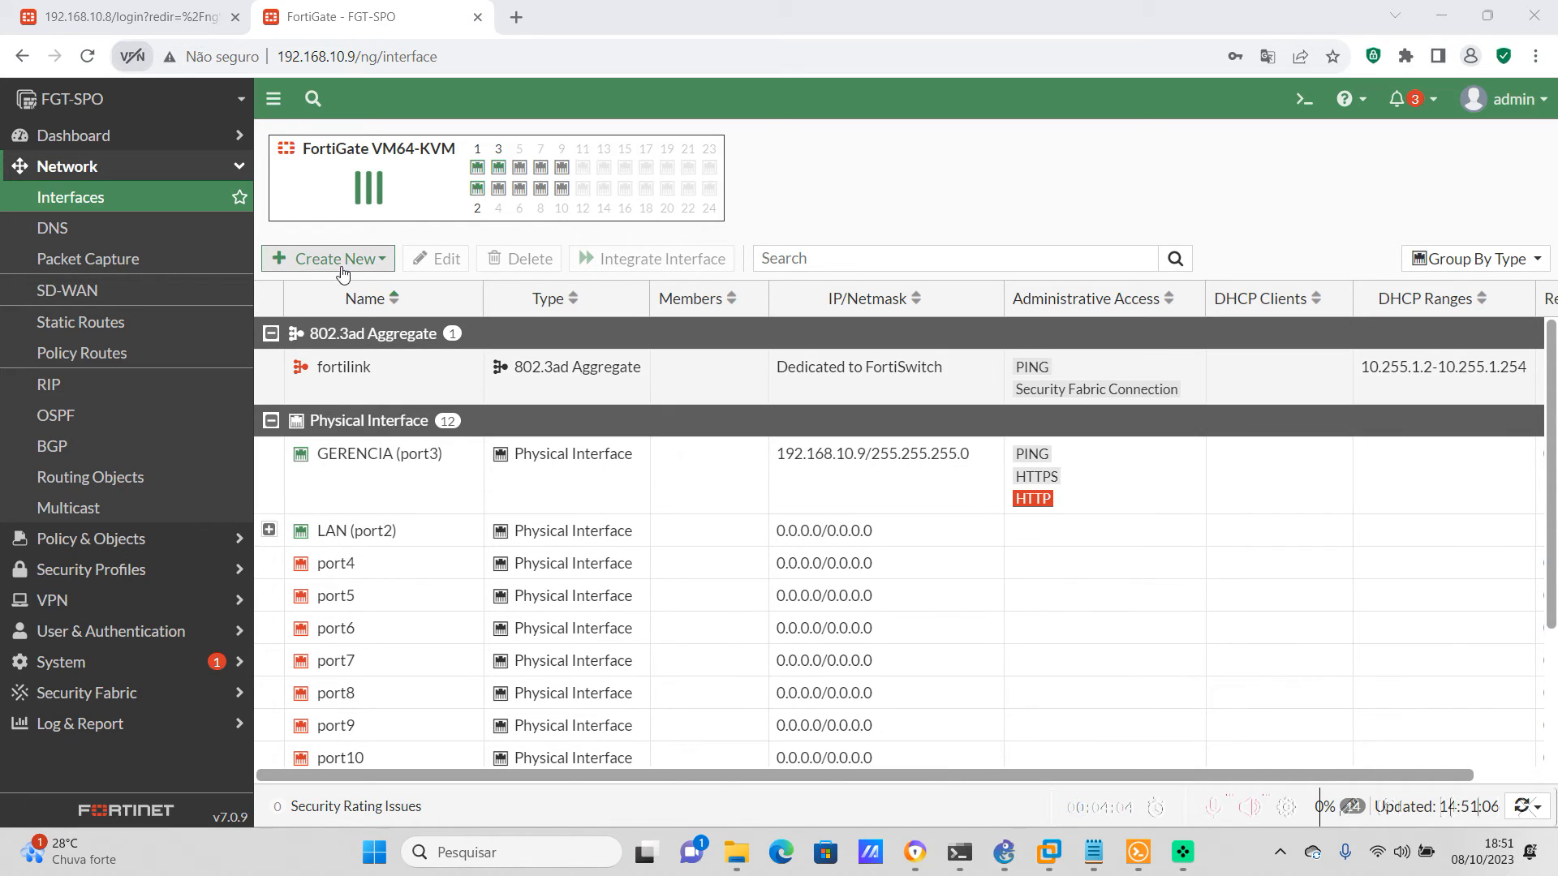
Start a new interface on FGT-SPO with soft_switch as both name and alias, and set its type to Software Switch
{"action": "left_click", "coordinate": [367, 262]}
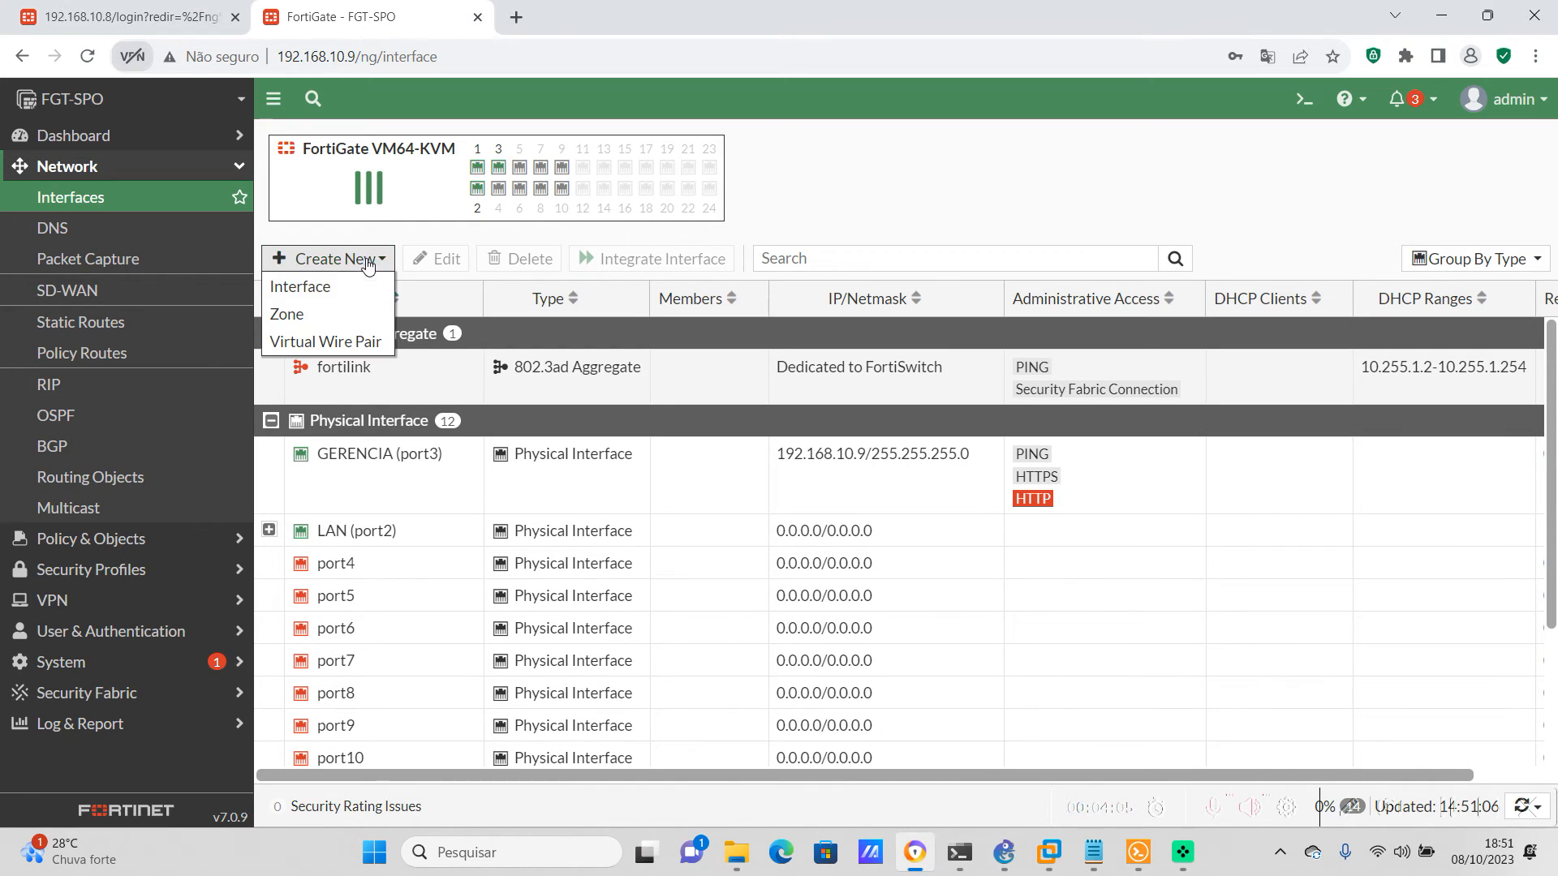
{"action": "left_click", "coordinate": [323, 300]}
{"action": "left_click", "coordinate": [507, 185]}
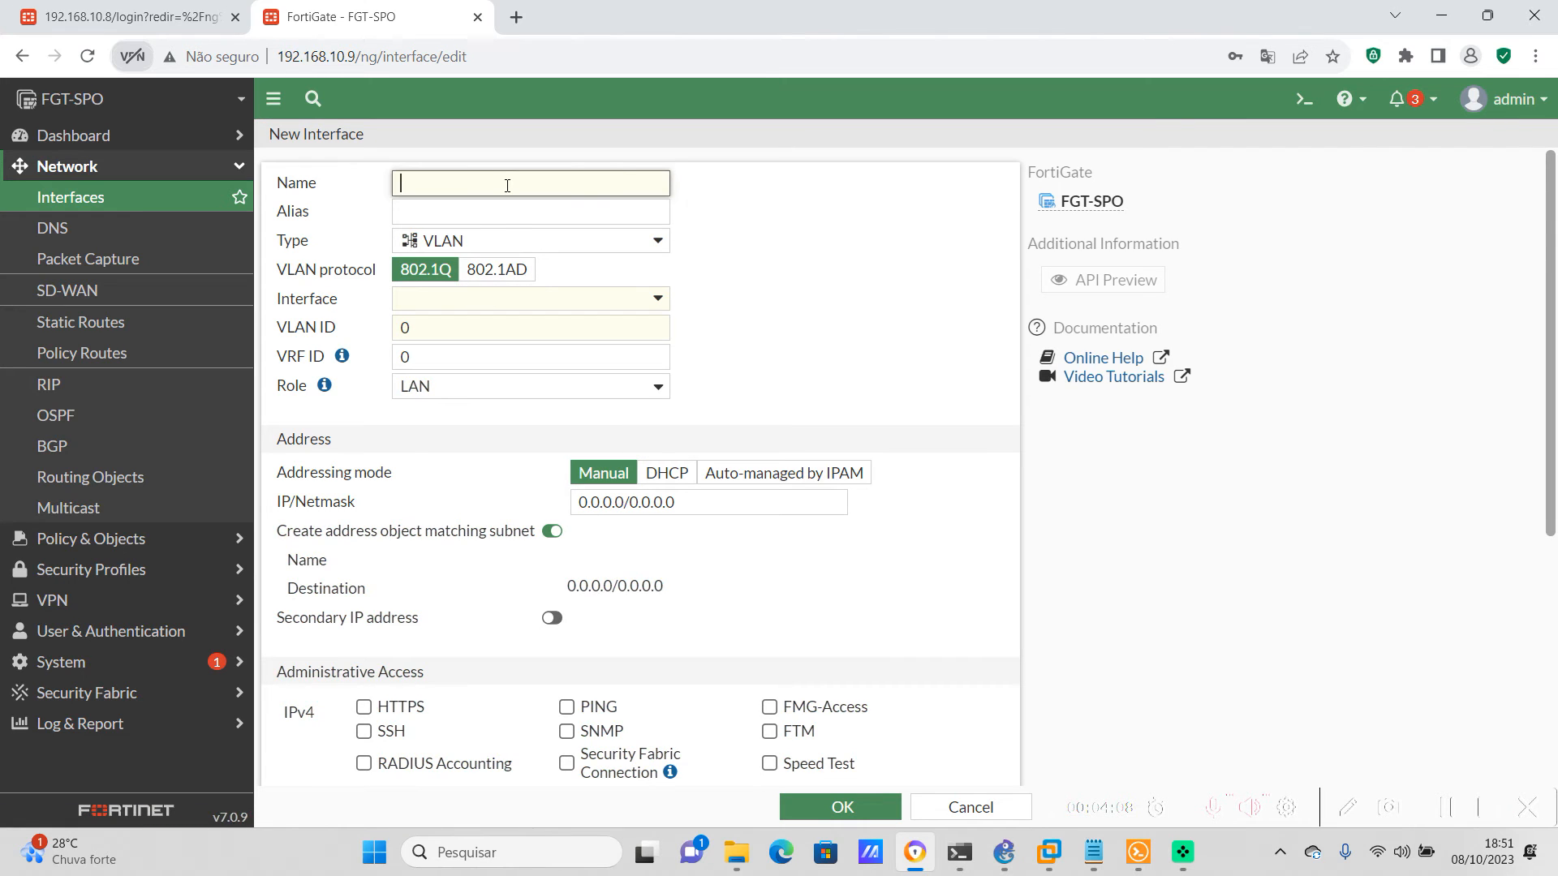
{"action": "type", "text": "soft_switch"}
{"action": "left_click", "coordinate": [550, 215]}
{"action": "type", "text": "soft_switch"}
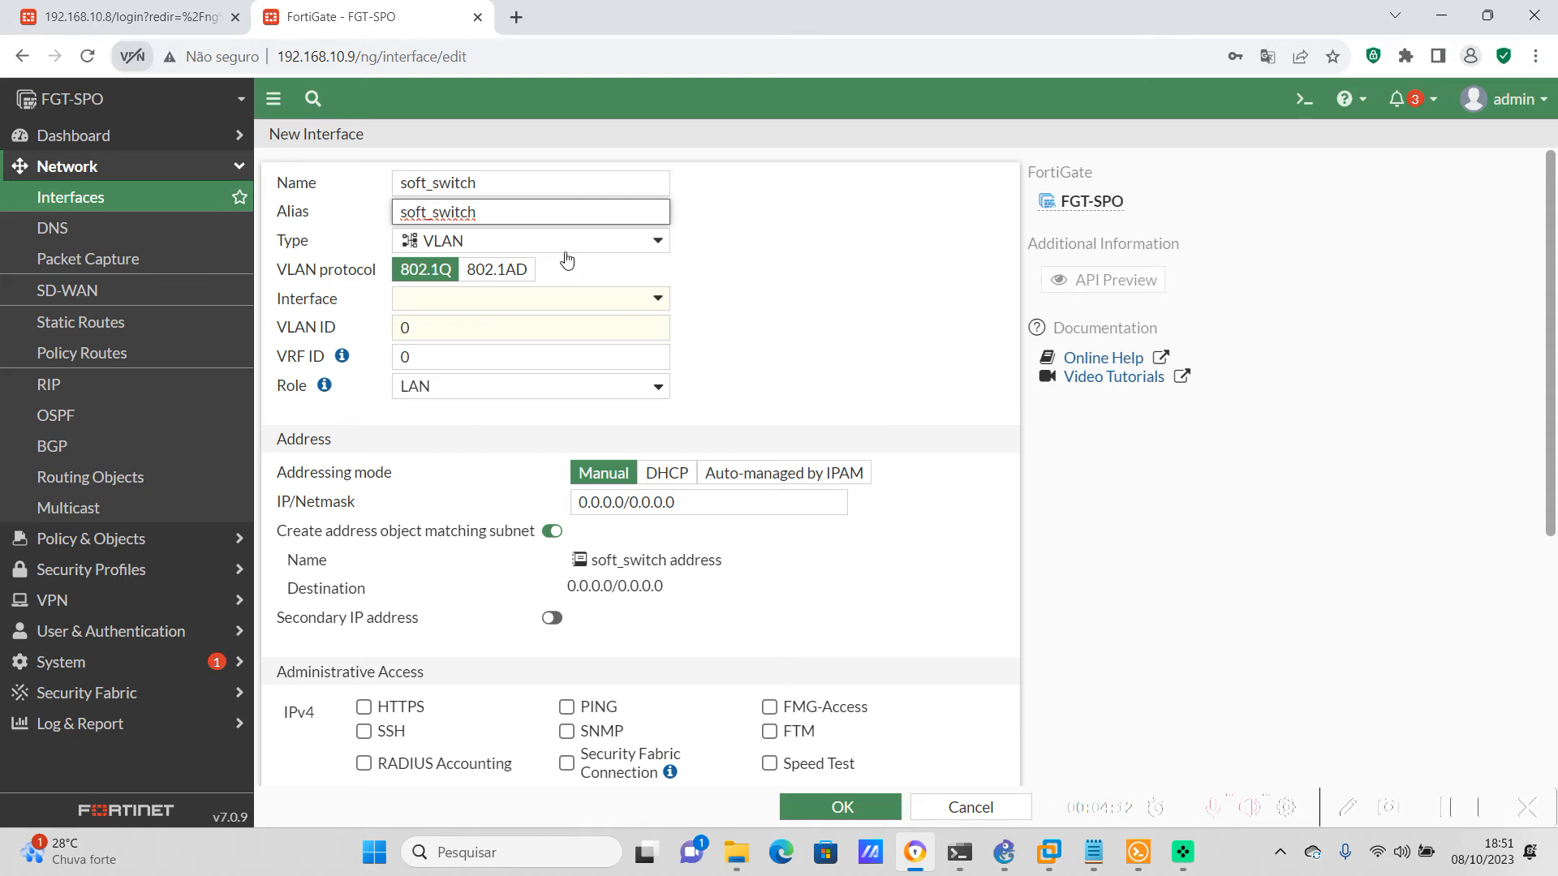
{"action": "left_click", "coordinate": [653, 240]}
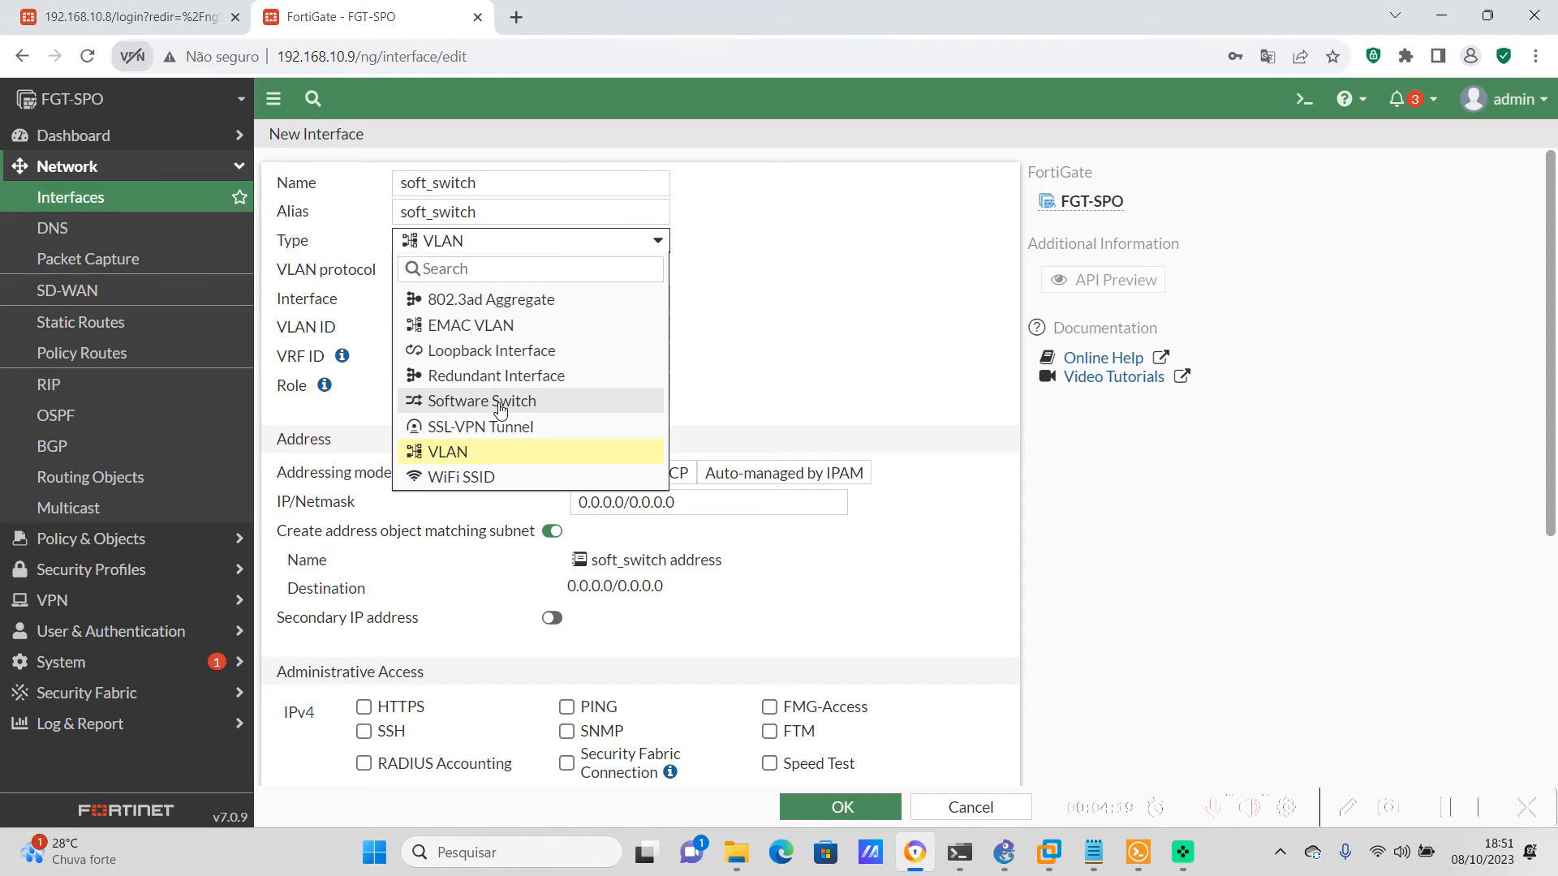
{"action": "left_click", "coordinate": [501, 402]}
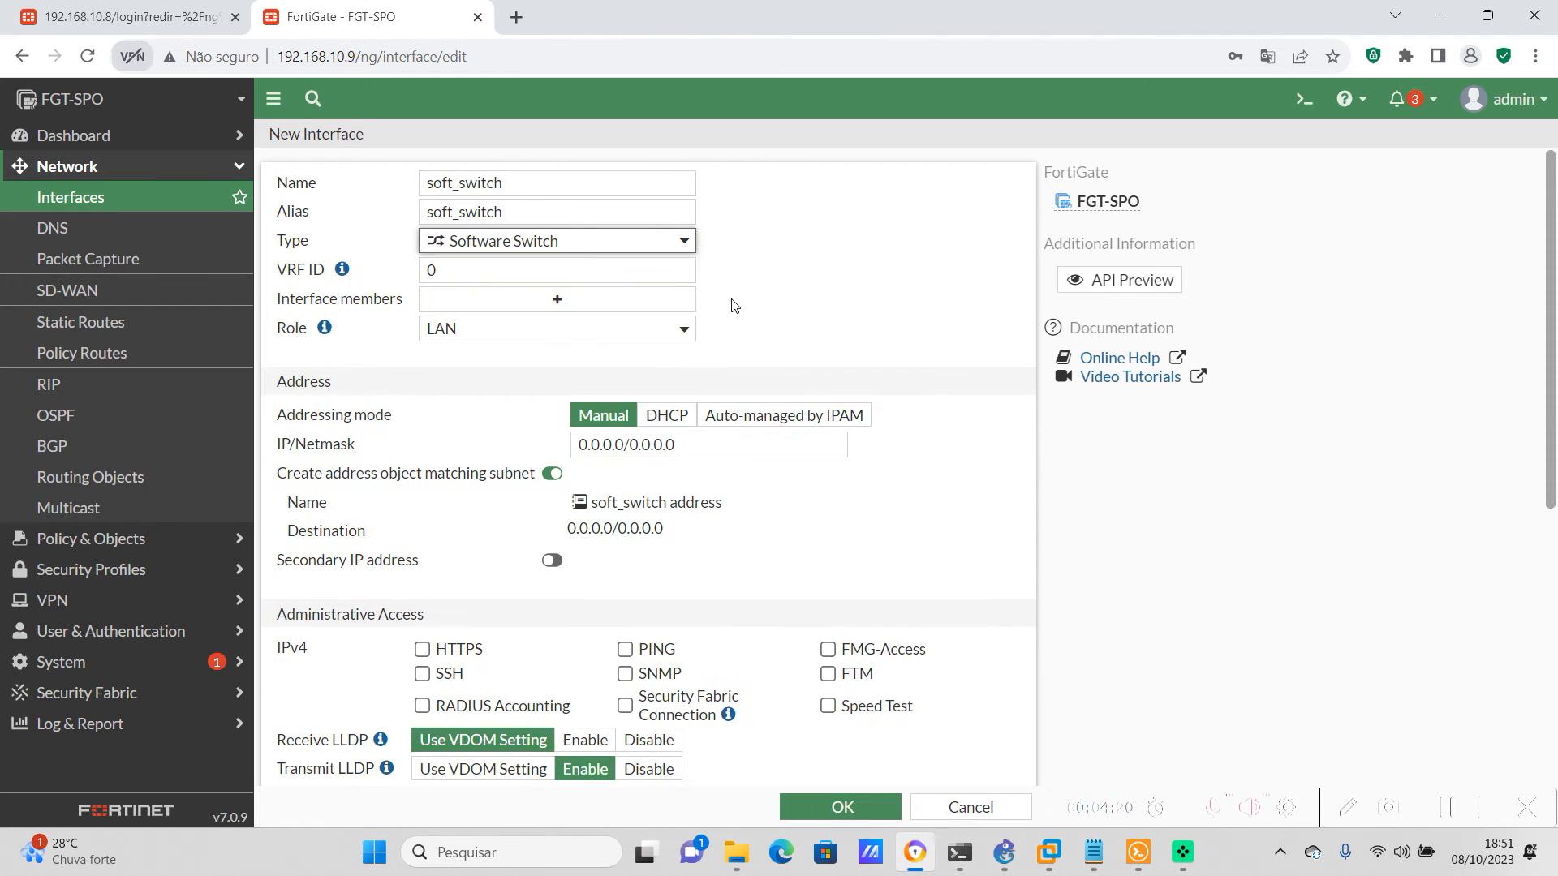
Add VLAN-100 and VxLan-IPsec as members of FGT-SPO's soft_switch interface and save it
{"action": "left_click", "coordinate": [458, 303]}
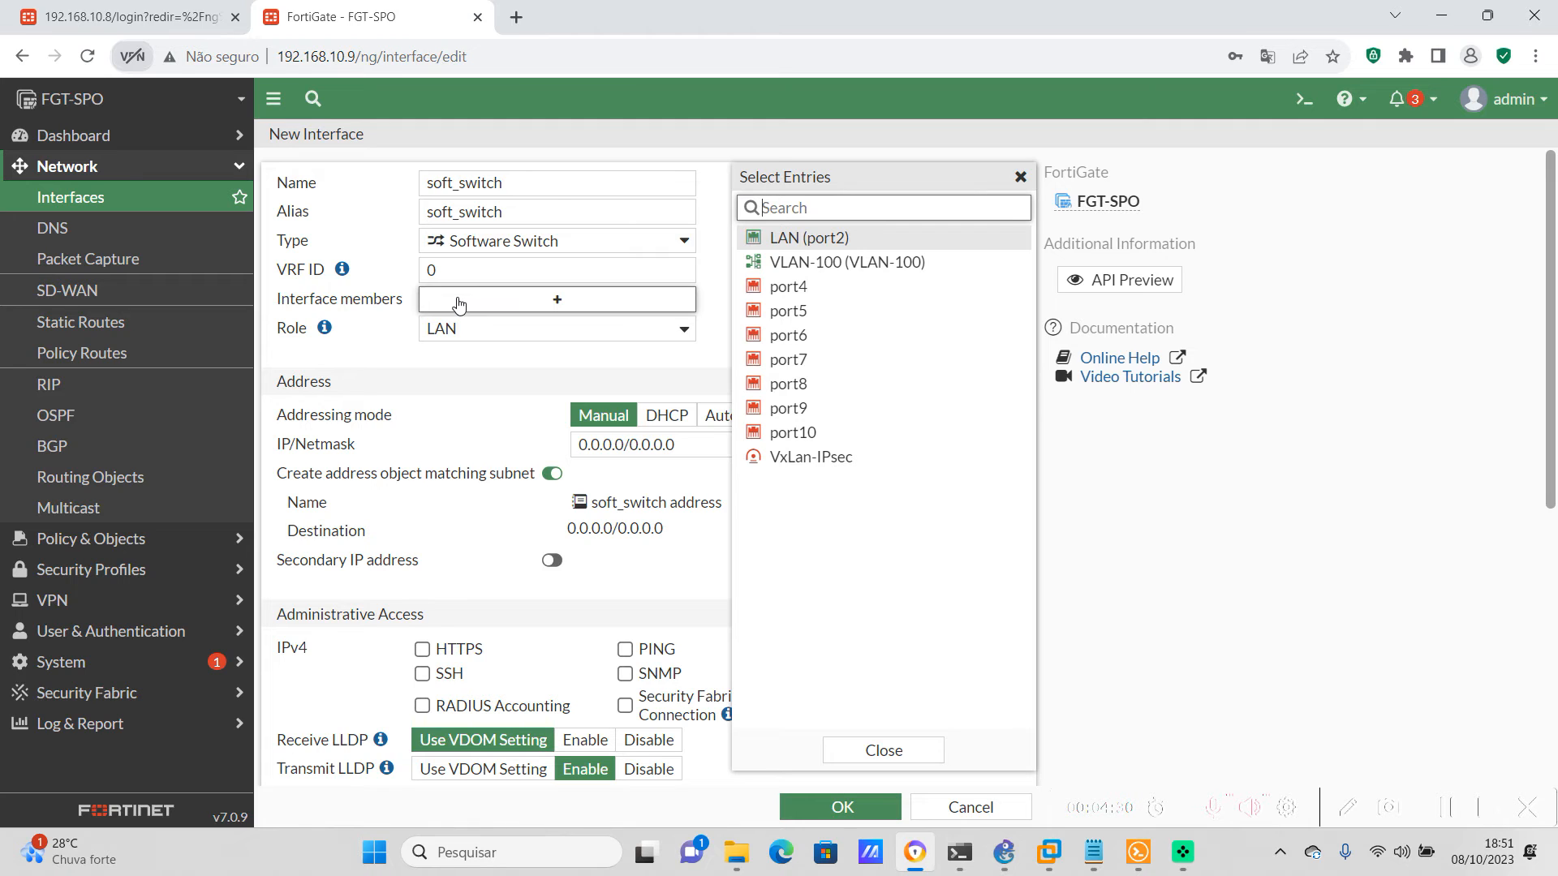
{"action": "left_click", "coordinate": [842, 272]}
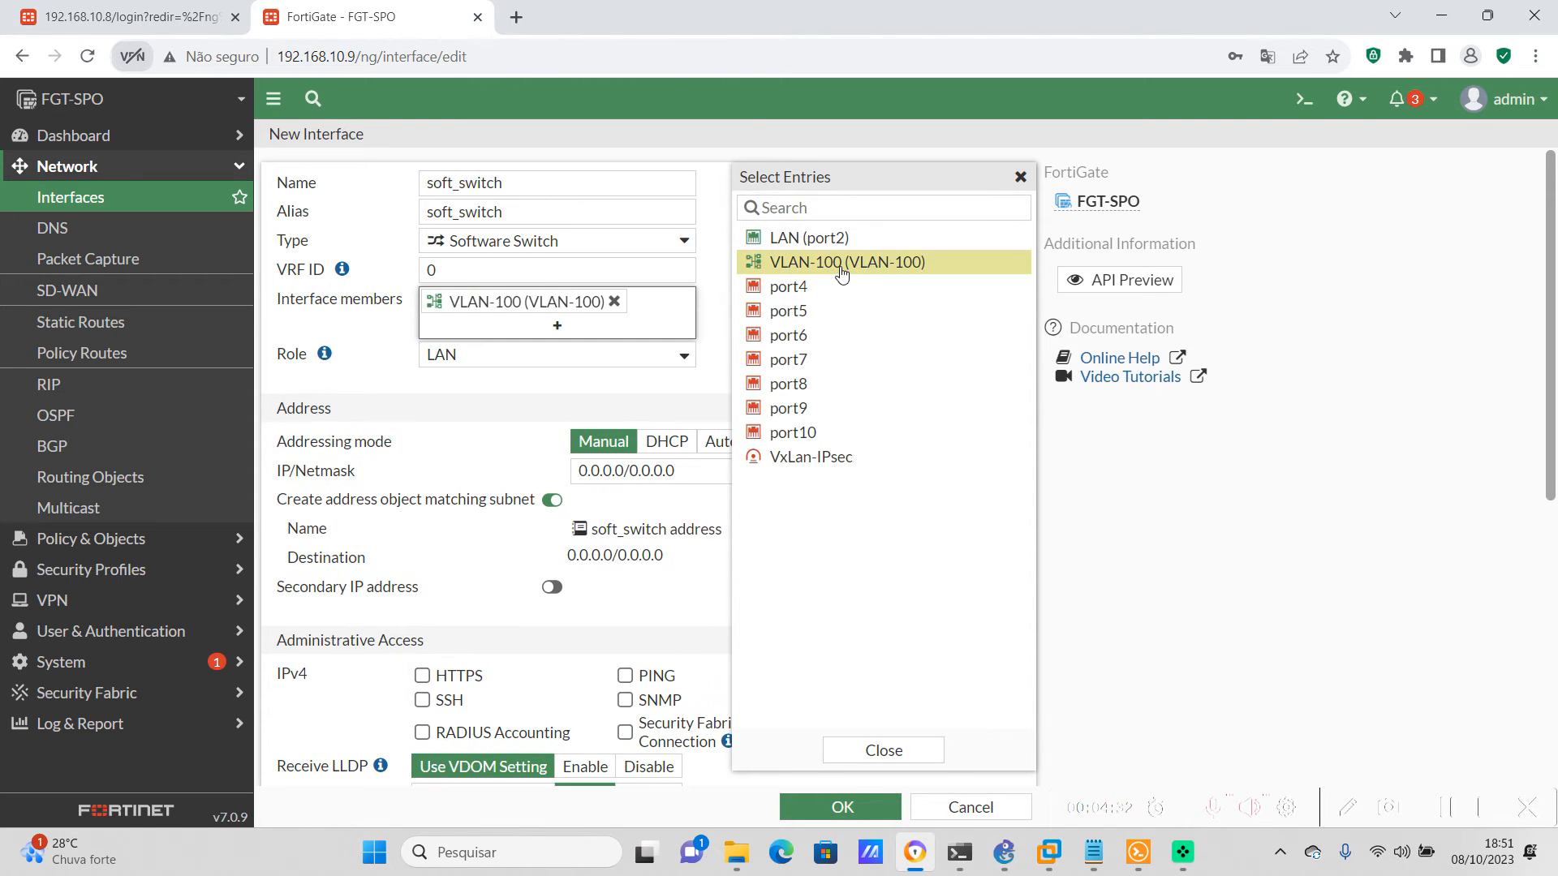
{"action": "left_click", "coordinate": [817, 464]}
{"action": "key", "text": "Escape"}
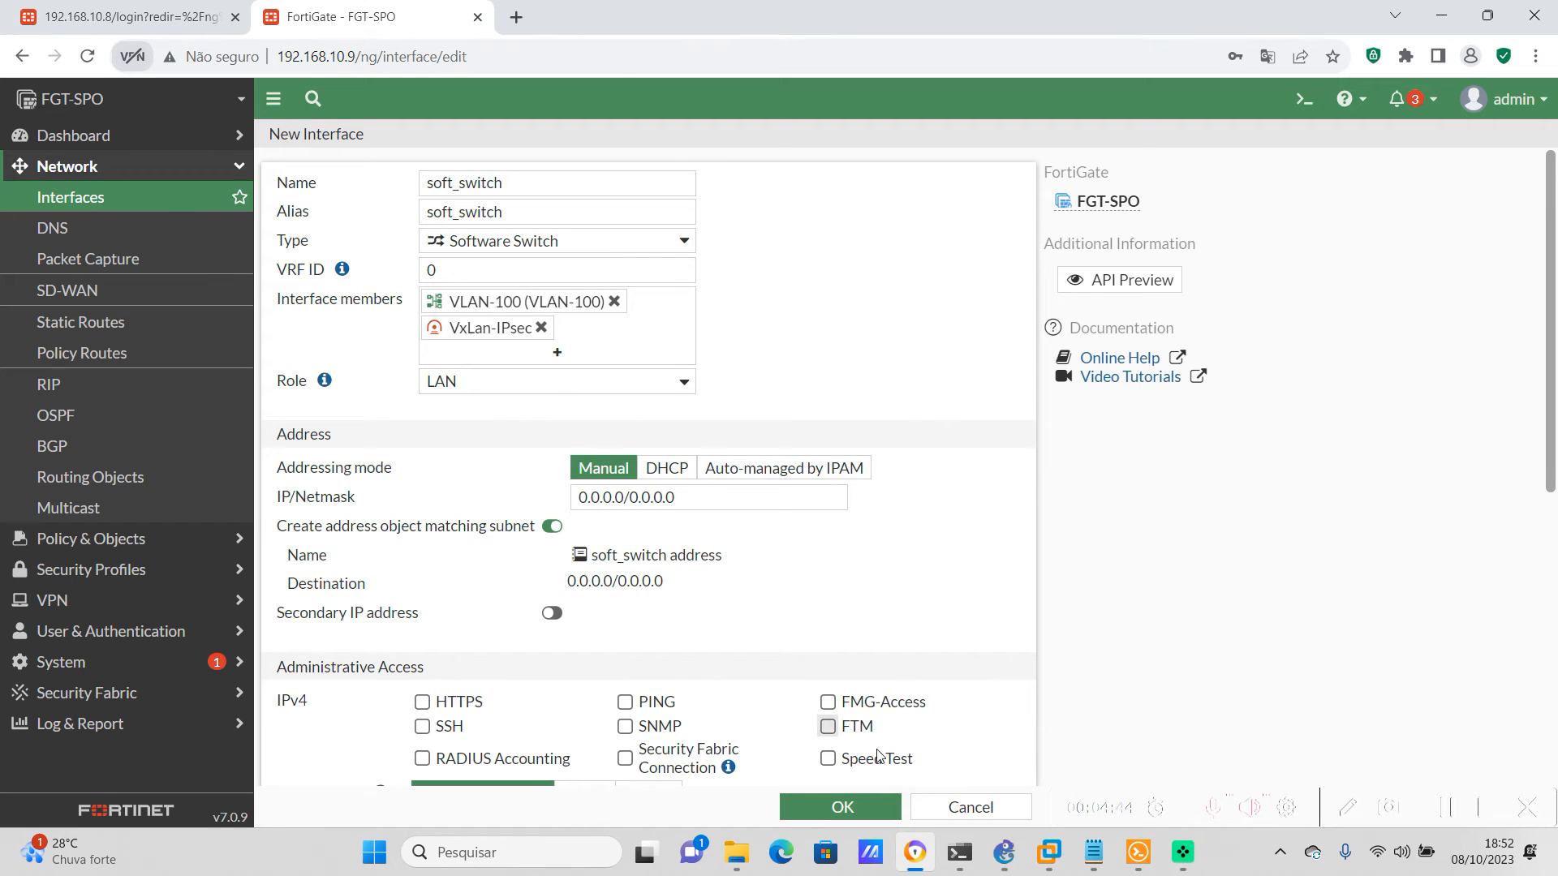
{"action": "left_click", "coordinate": [840, 807]}
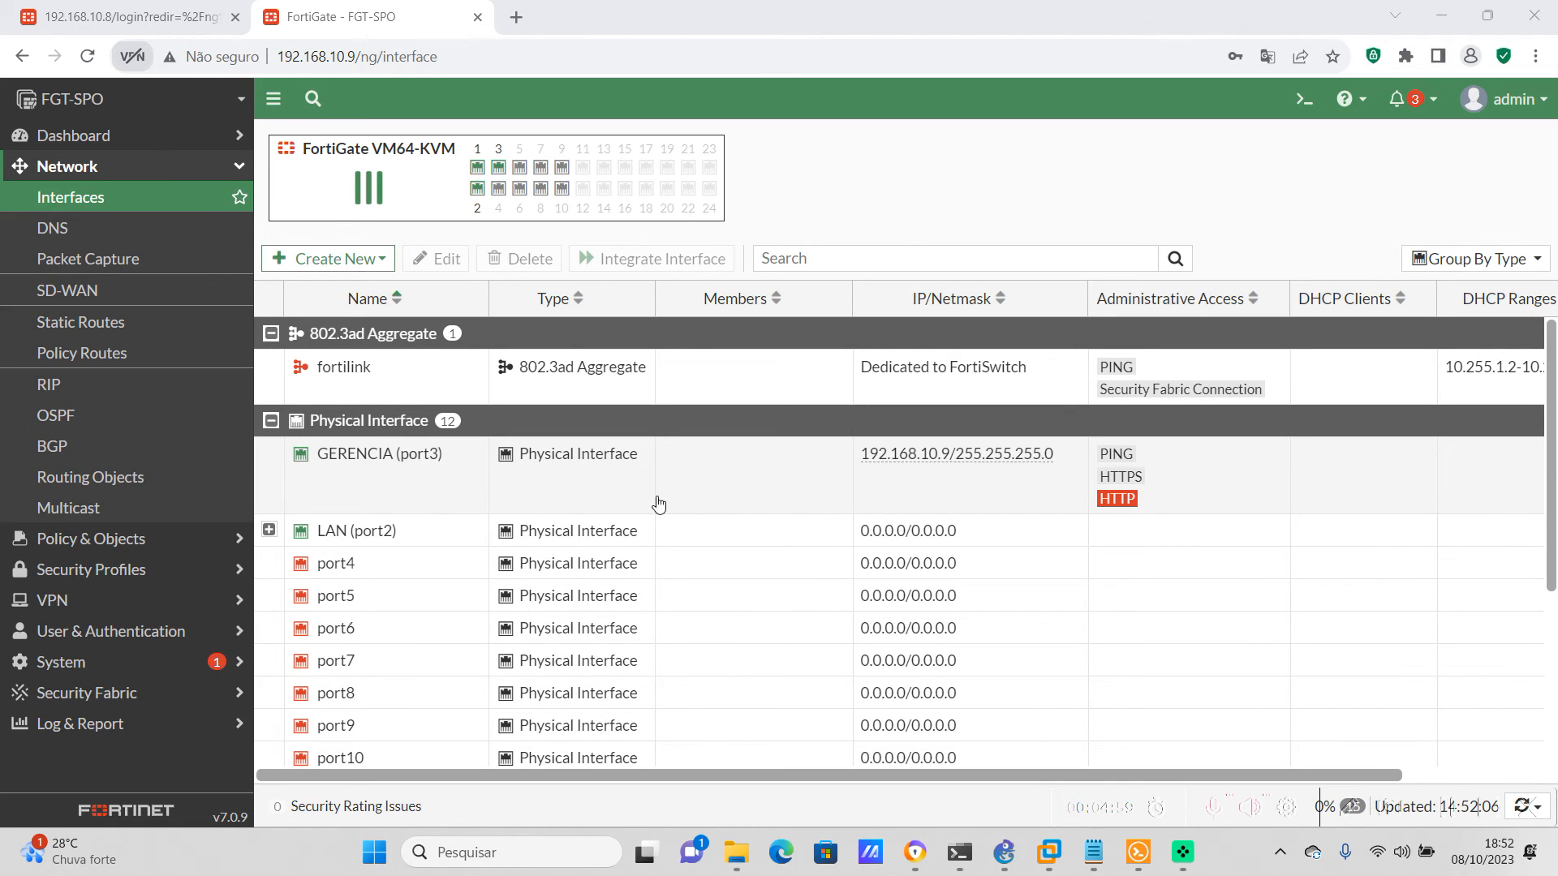
Start a new firewall address object on FGT-SPO named LAN-192.168.100.0/24
{"action": "left_click", "coordinate": [142, 539]}
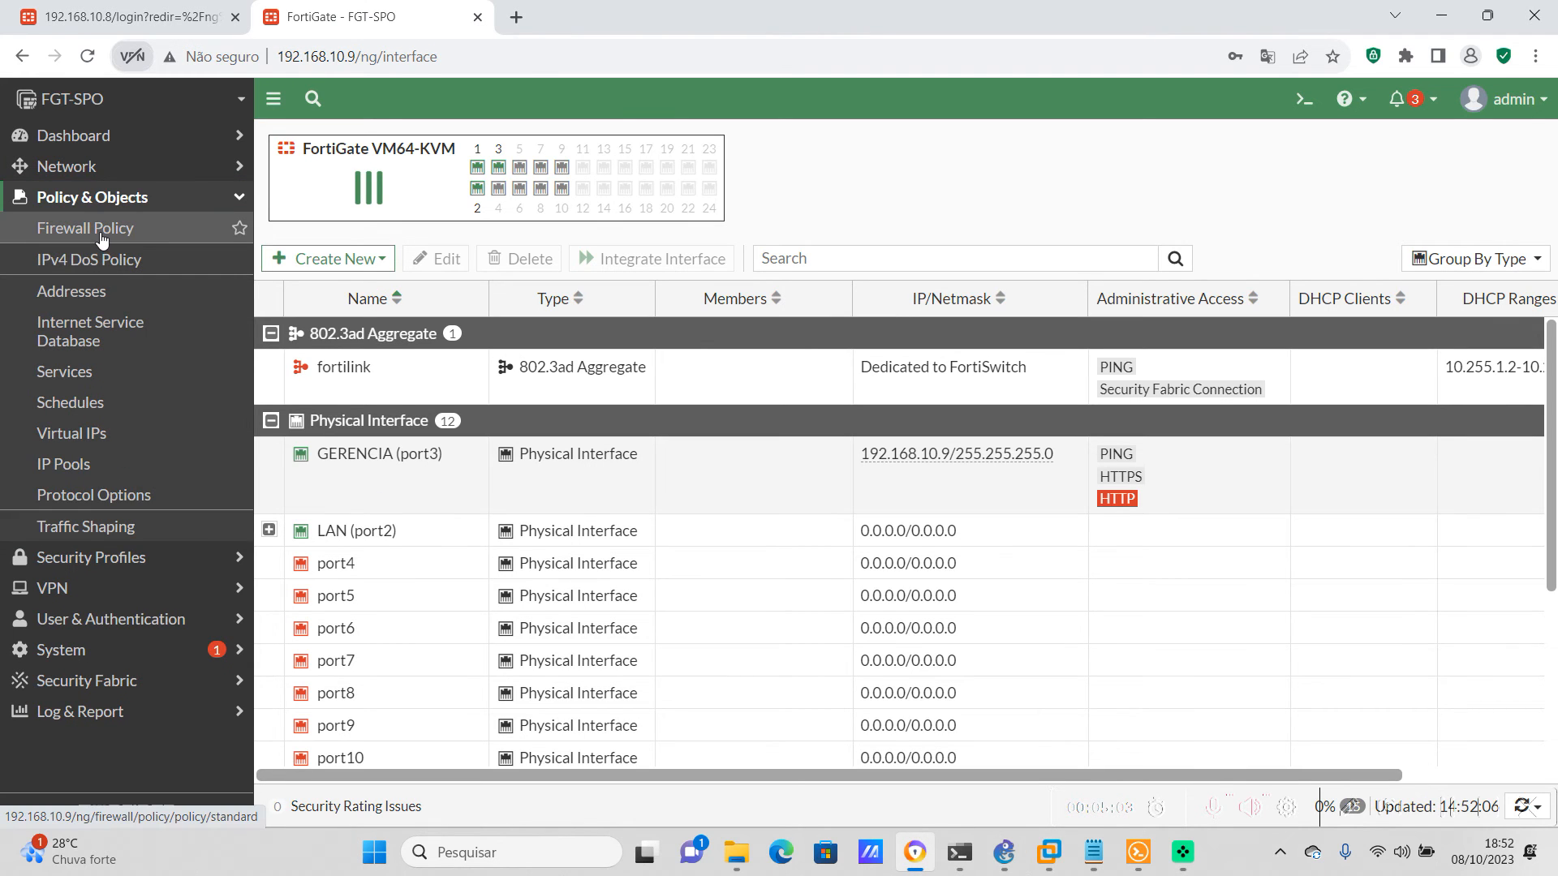
{"action": "left_click", "coordinate": [70, 299]}
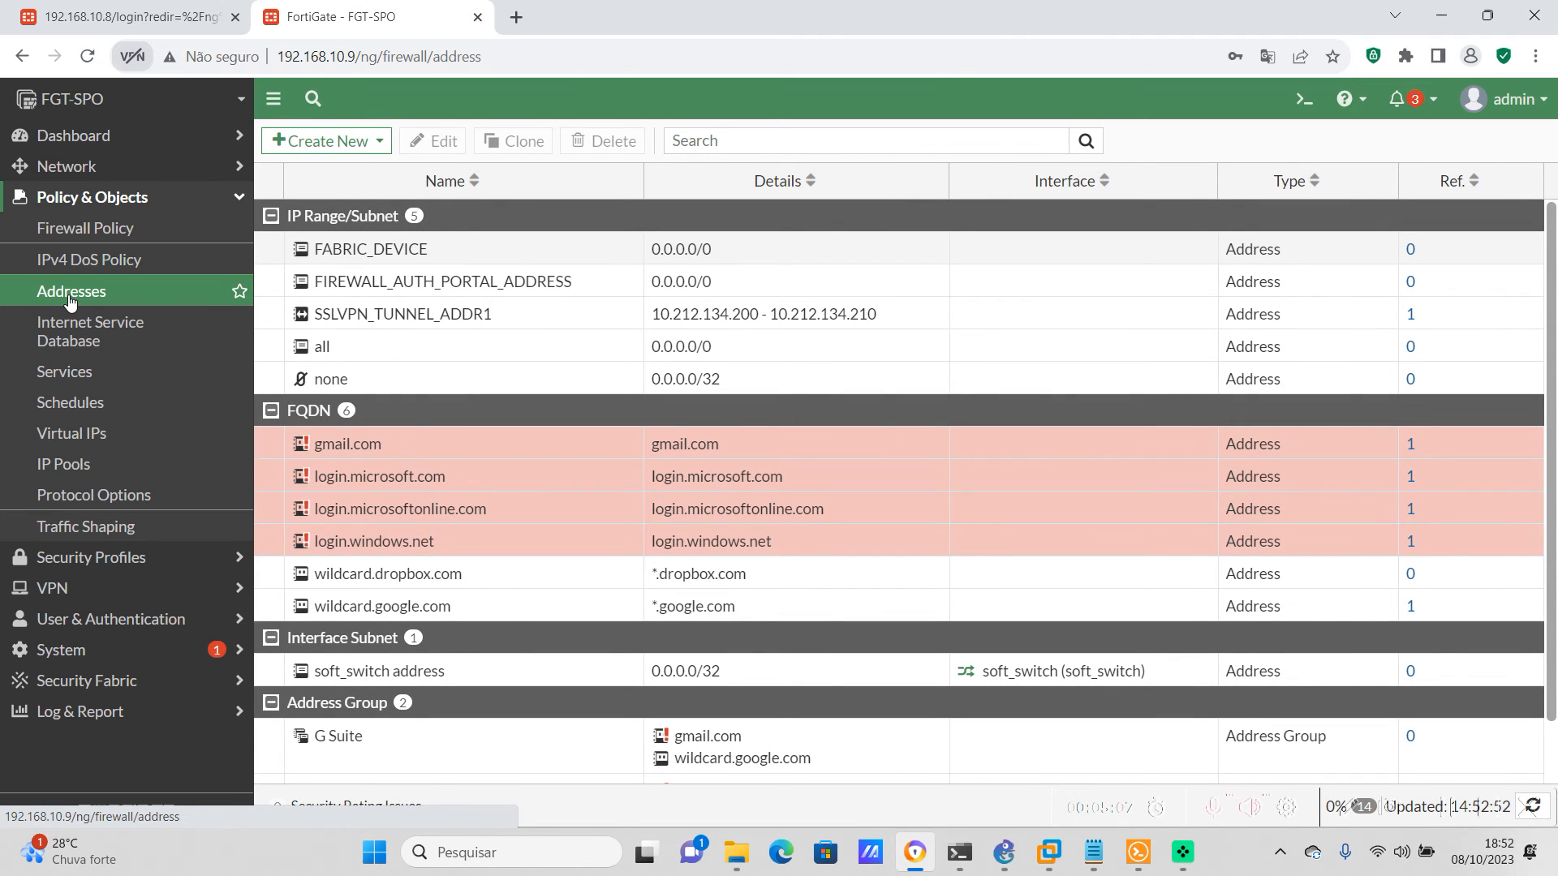
{"action": "left_click", "coordinate": [379, 142]}
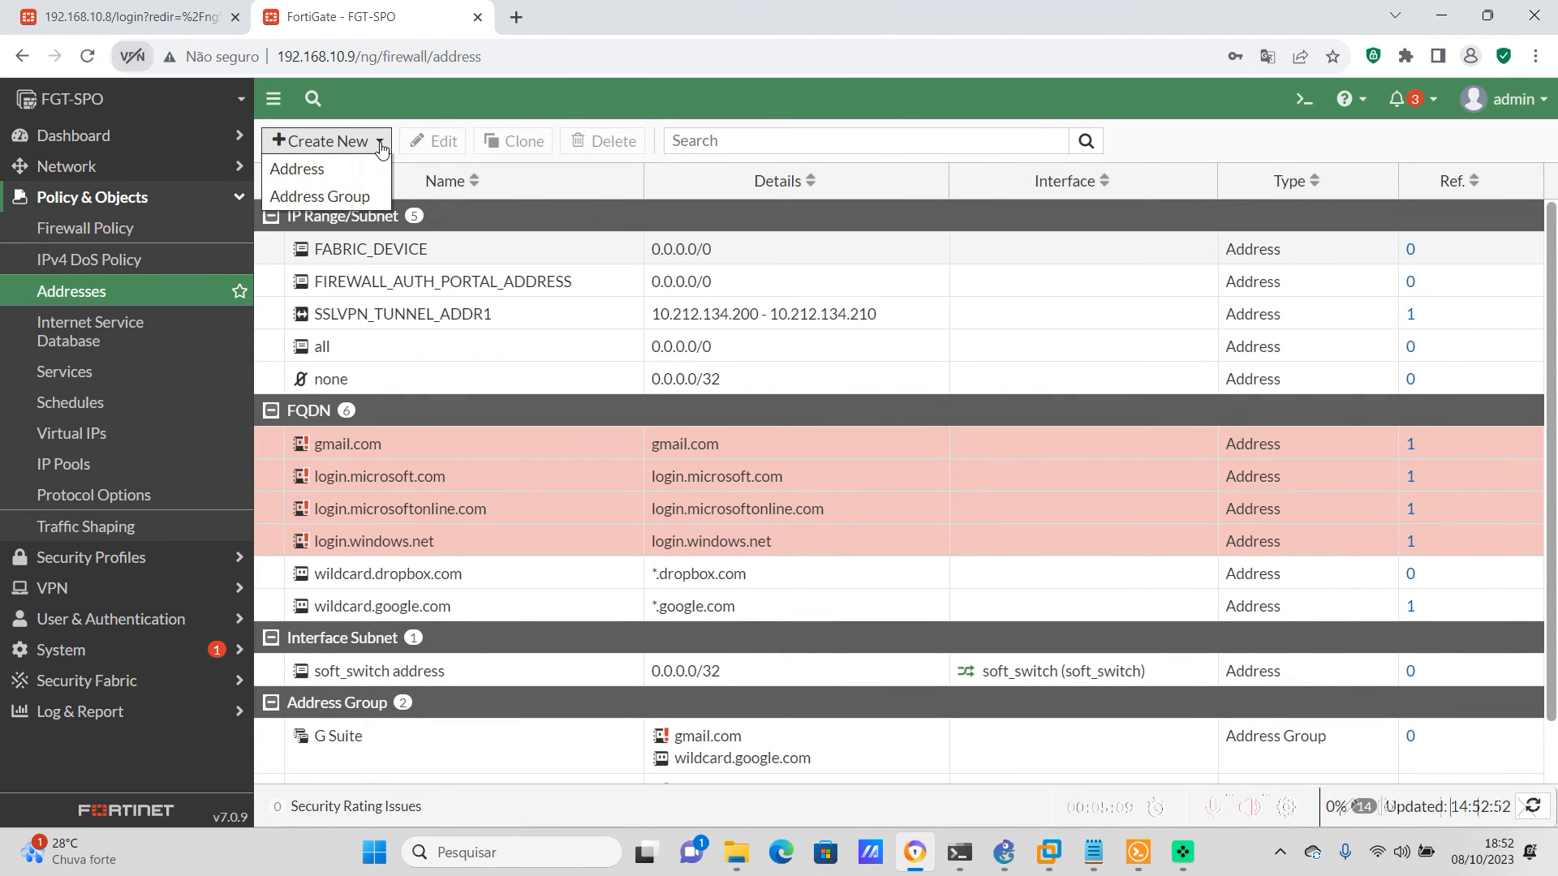
{"action": "left_click", "coordinate": [315, 168]}
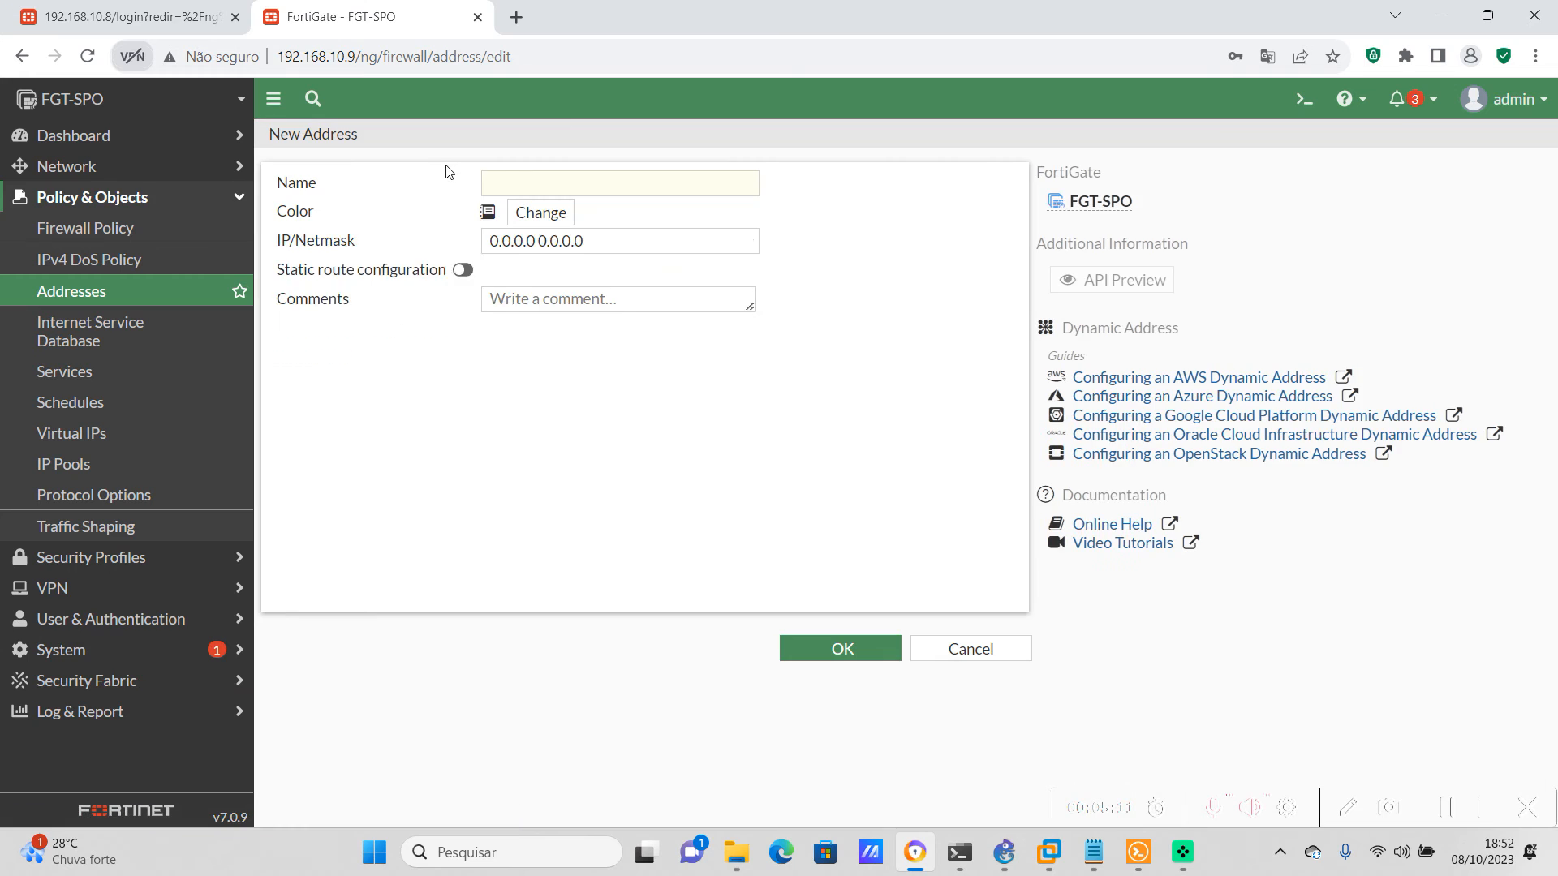
{"action": "left_click", "coordinate": [533, 182]}
{"action": "type", "text": "LAN-192.168.100.0/24"}
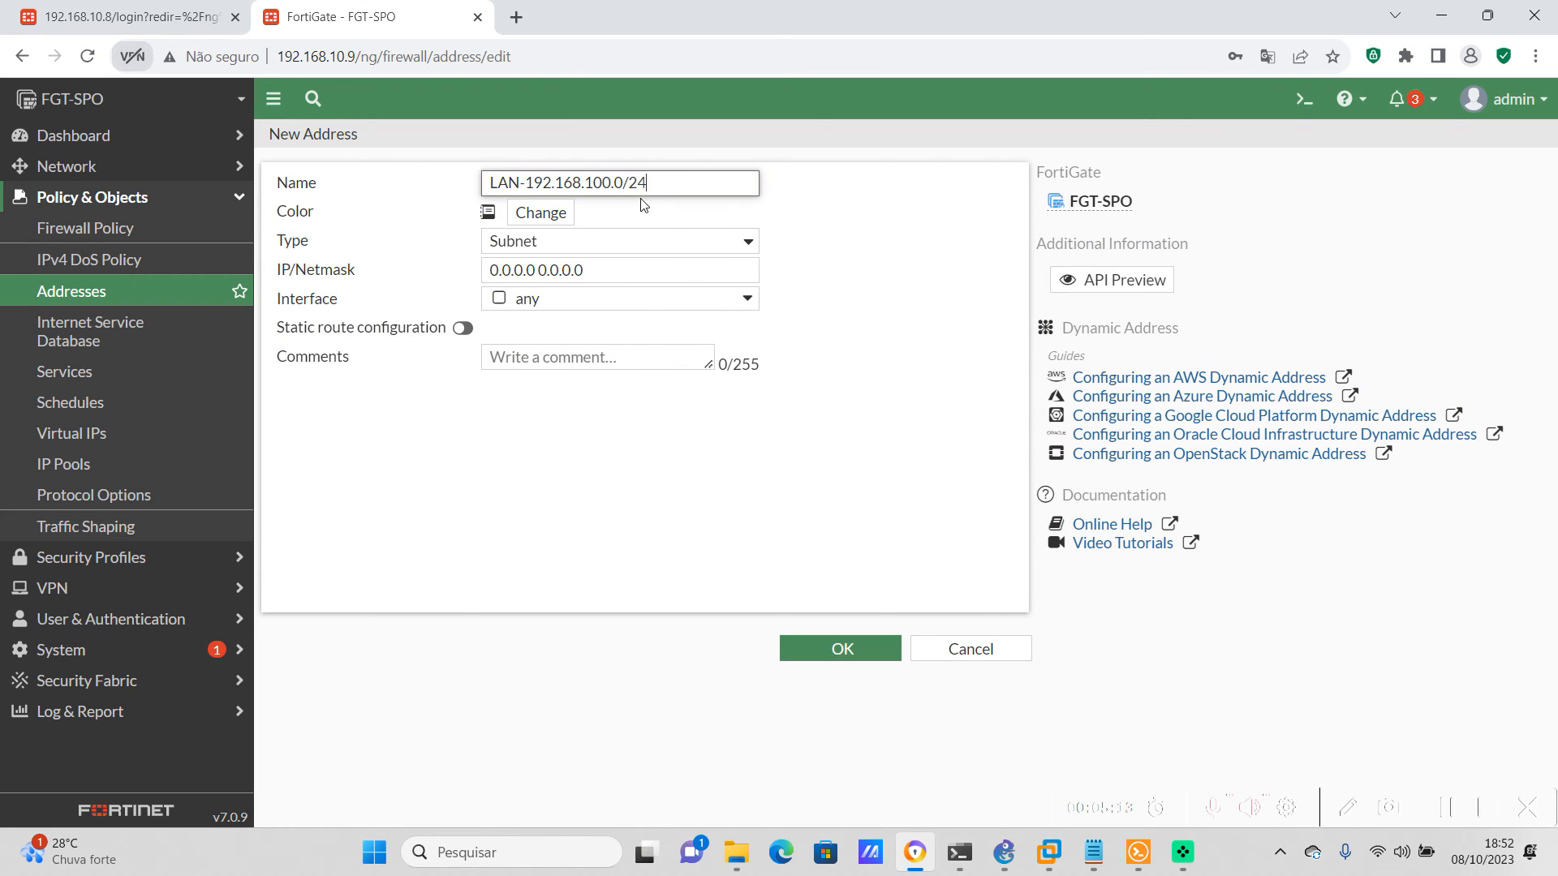
Set the new address object's IP/Netmask to 192.168.100.0/24 and save it
{"action": "left_click", "coordinate": [617, 270]}
{"action": "key", "text": "ctrl+a"}
{"action": "type", "text": "LAN-192.168.100.0/24"}
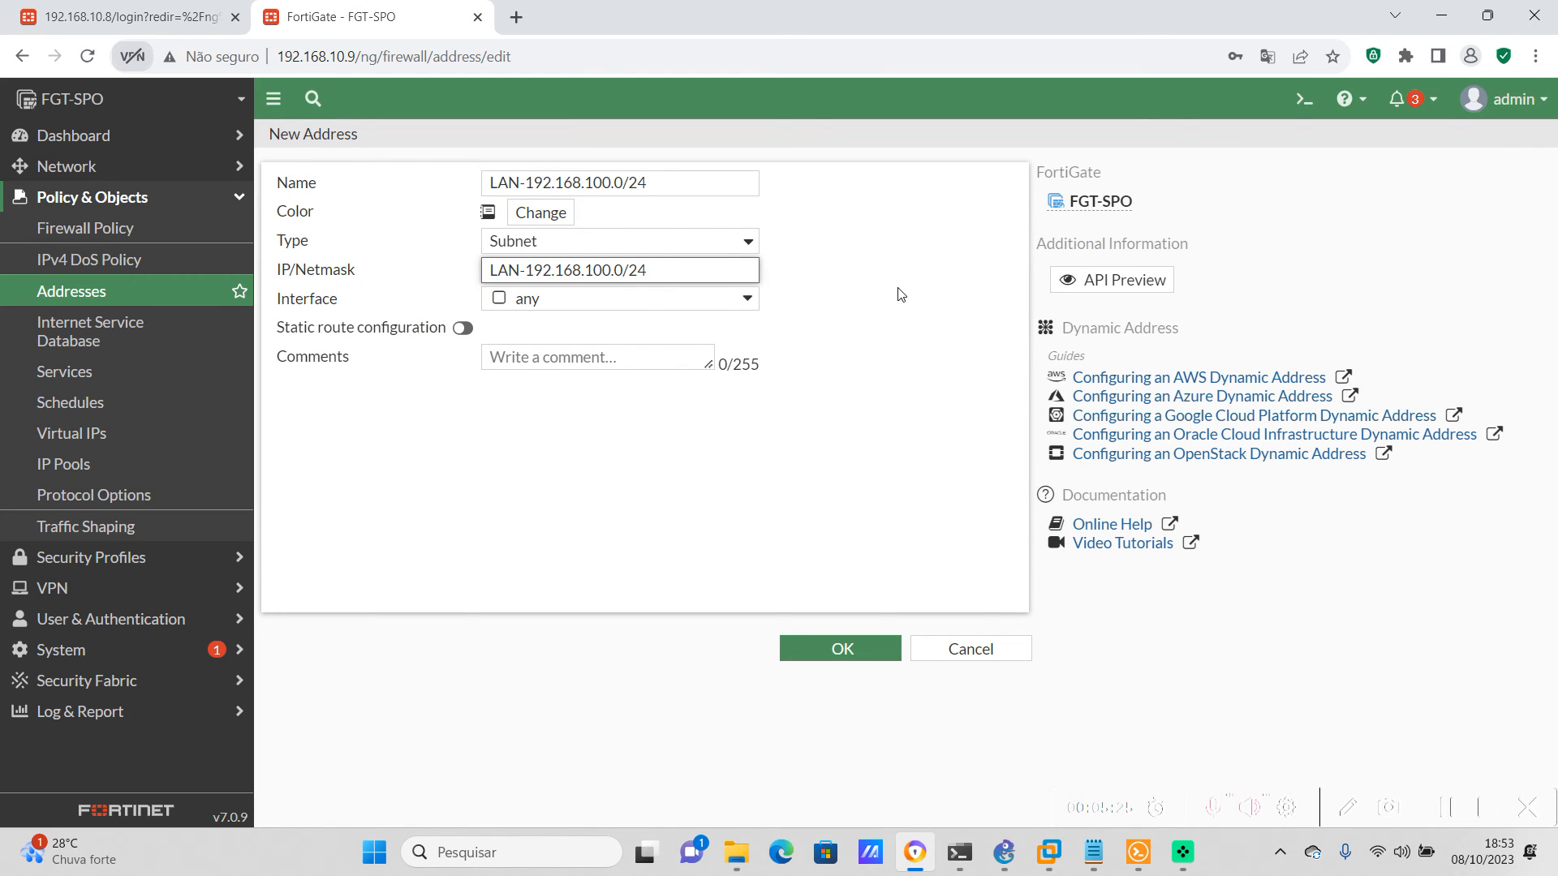
{"action": "key", "text": "Left"}
{"action": "key", "text": "ctrl+Left"}
{"action": "key", "text": "BackSpace"}
{"action": "key", "text": "BackSpace"}
{"action": "key", "text": "BackSpace"}
{"action": "key", "text": "BackSpace"}
{"action": "left_click", "coordinate": [915, 311]}
{"action": "left_click", "coordinate": [840, 648]}
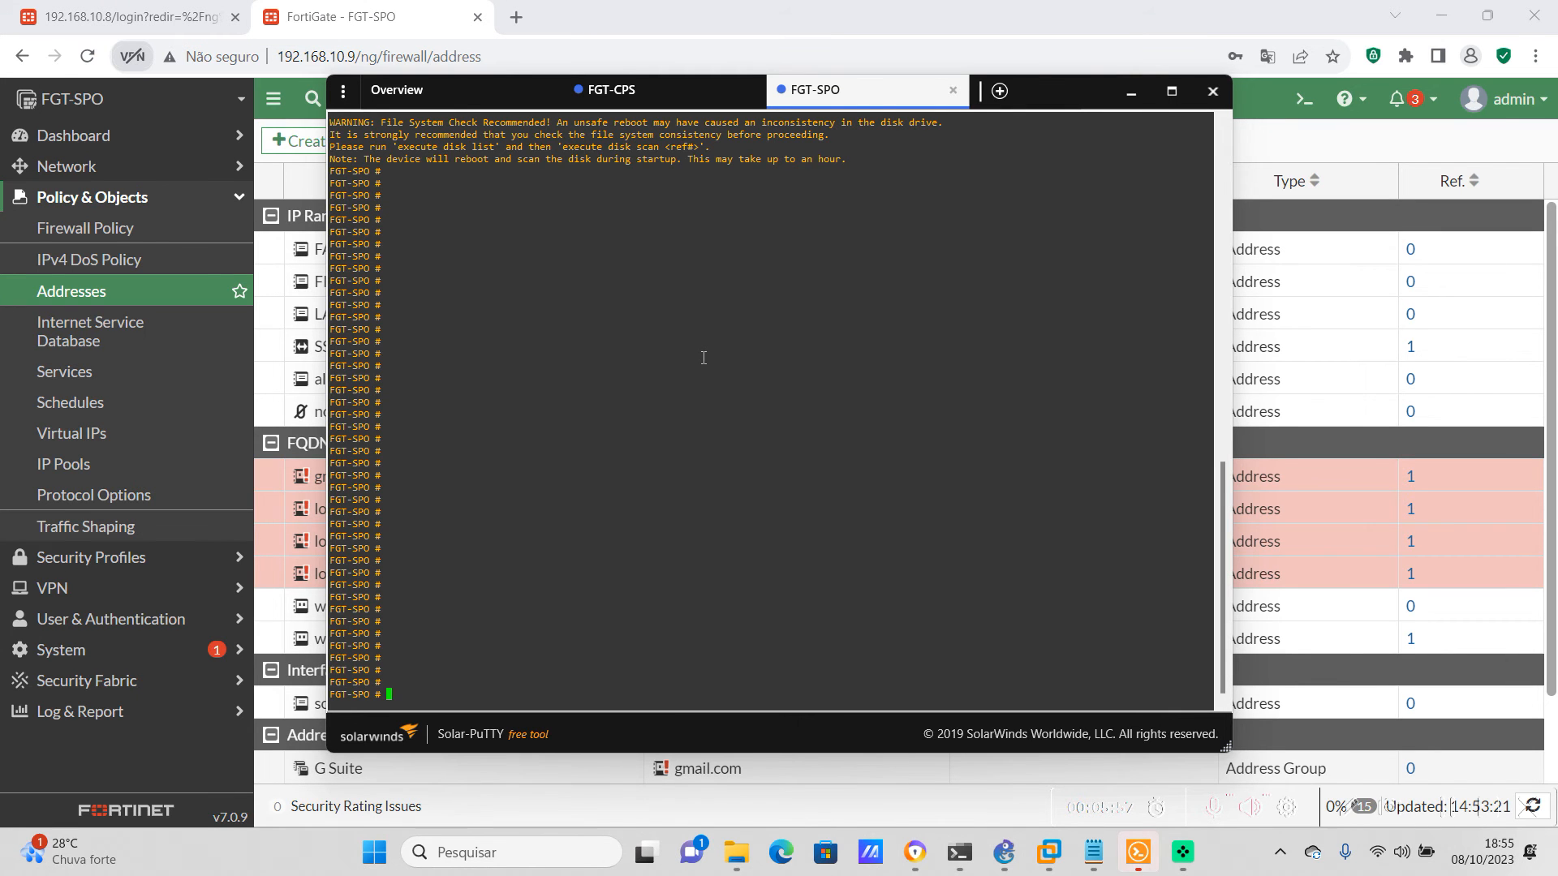
In FGT-SPO's console, create firewall policy 1 FROM-LAN-TO-LAN from any to any, accepting ALL services, always, for LAN-192.168.100.0/24 both ways, logging all traffic
{"action": "right_click", "coordinate": [704, 356]}
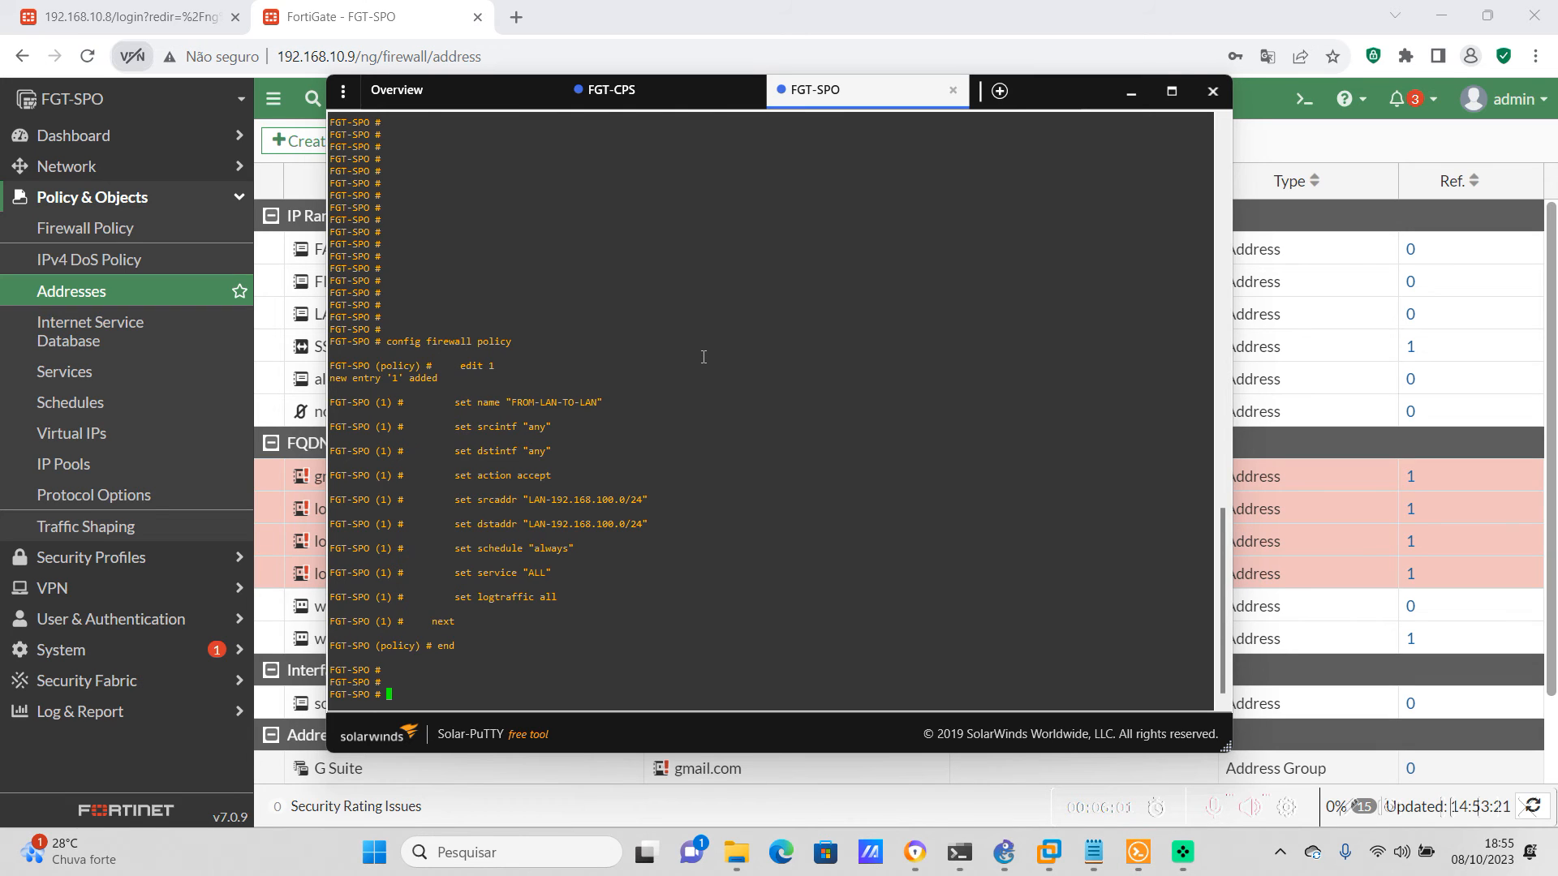
{"action": "key", "text": "Return"}
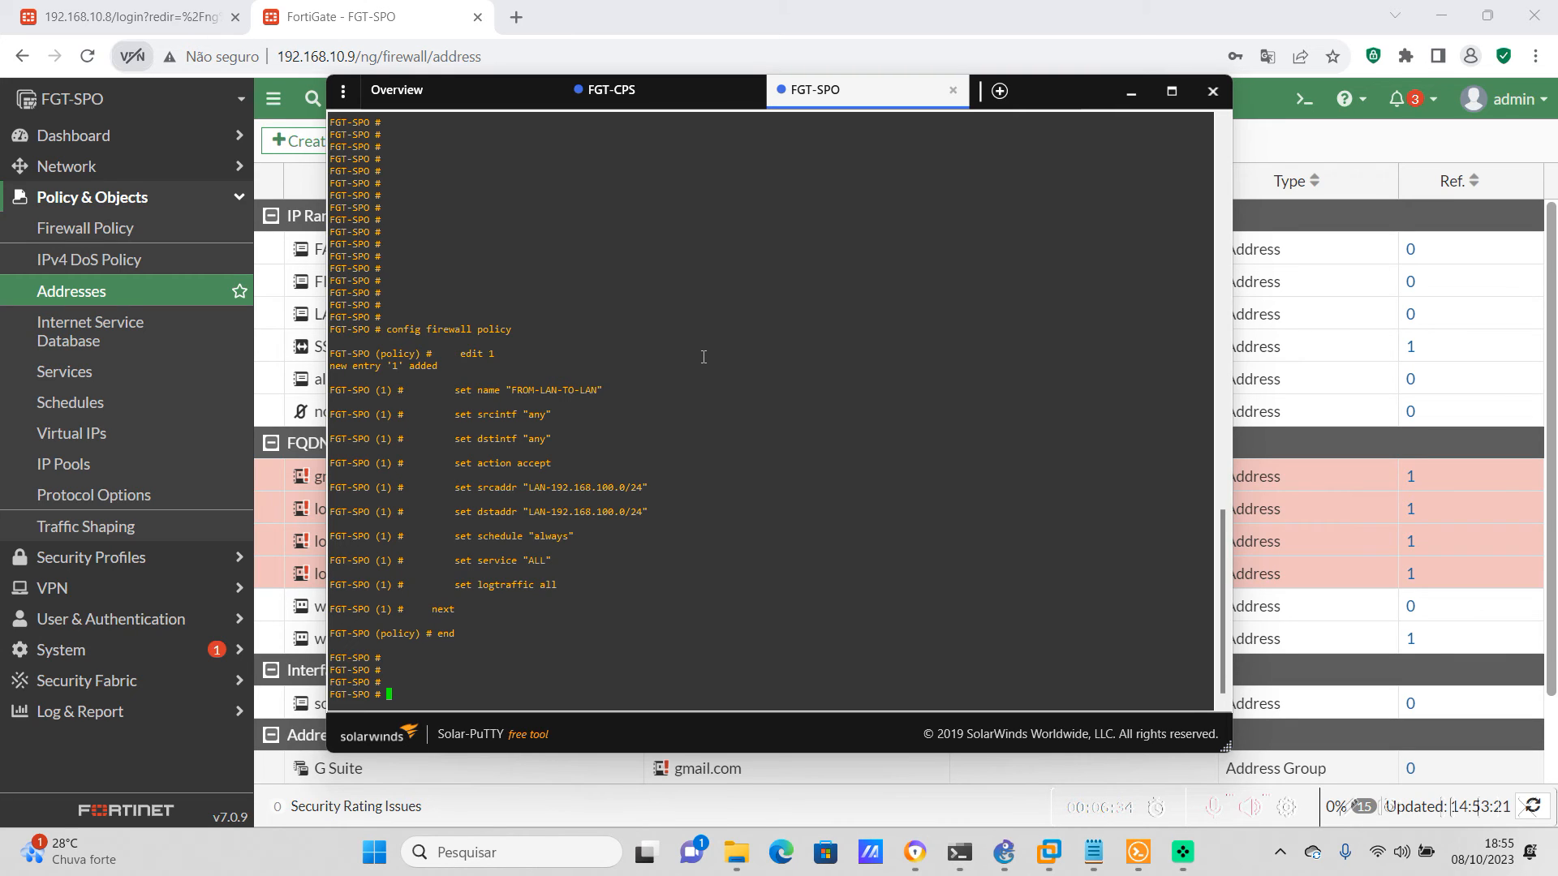
{"action": "key", "text": "Return"}
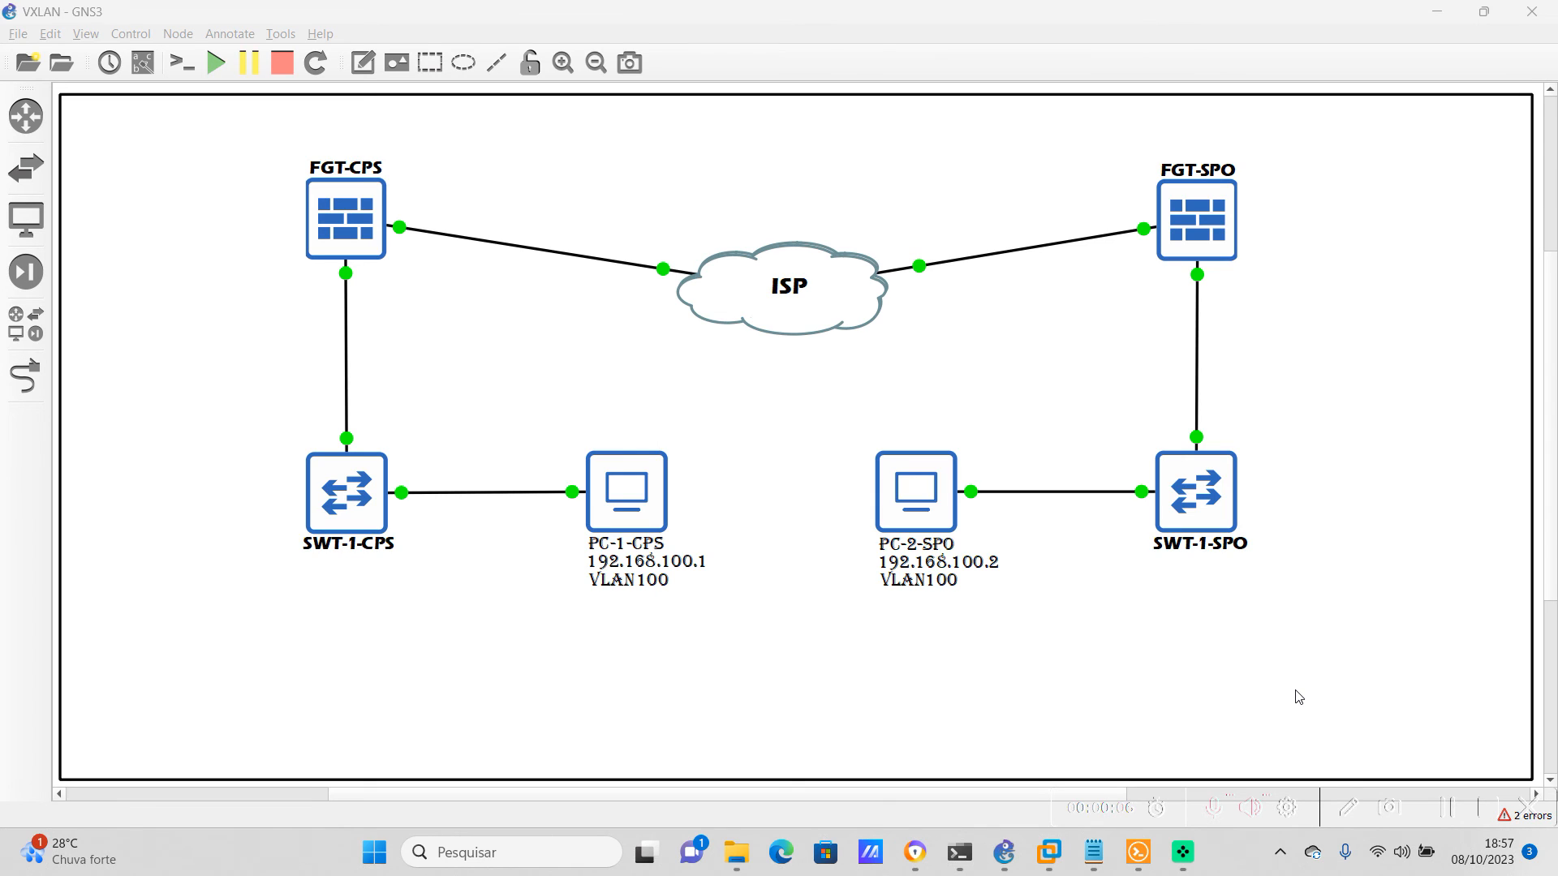
Switch to FGT-CPS's web interface in the browser and check the status of its VxLan-IPsec tunnel
{"action": "mouse_move", "coordinate": [915, 852]}
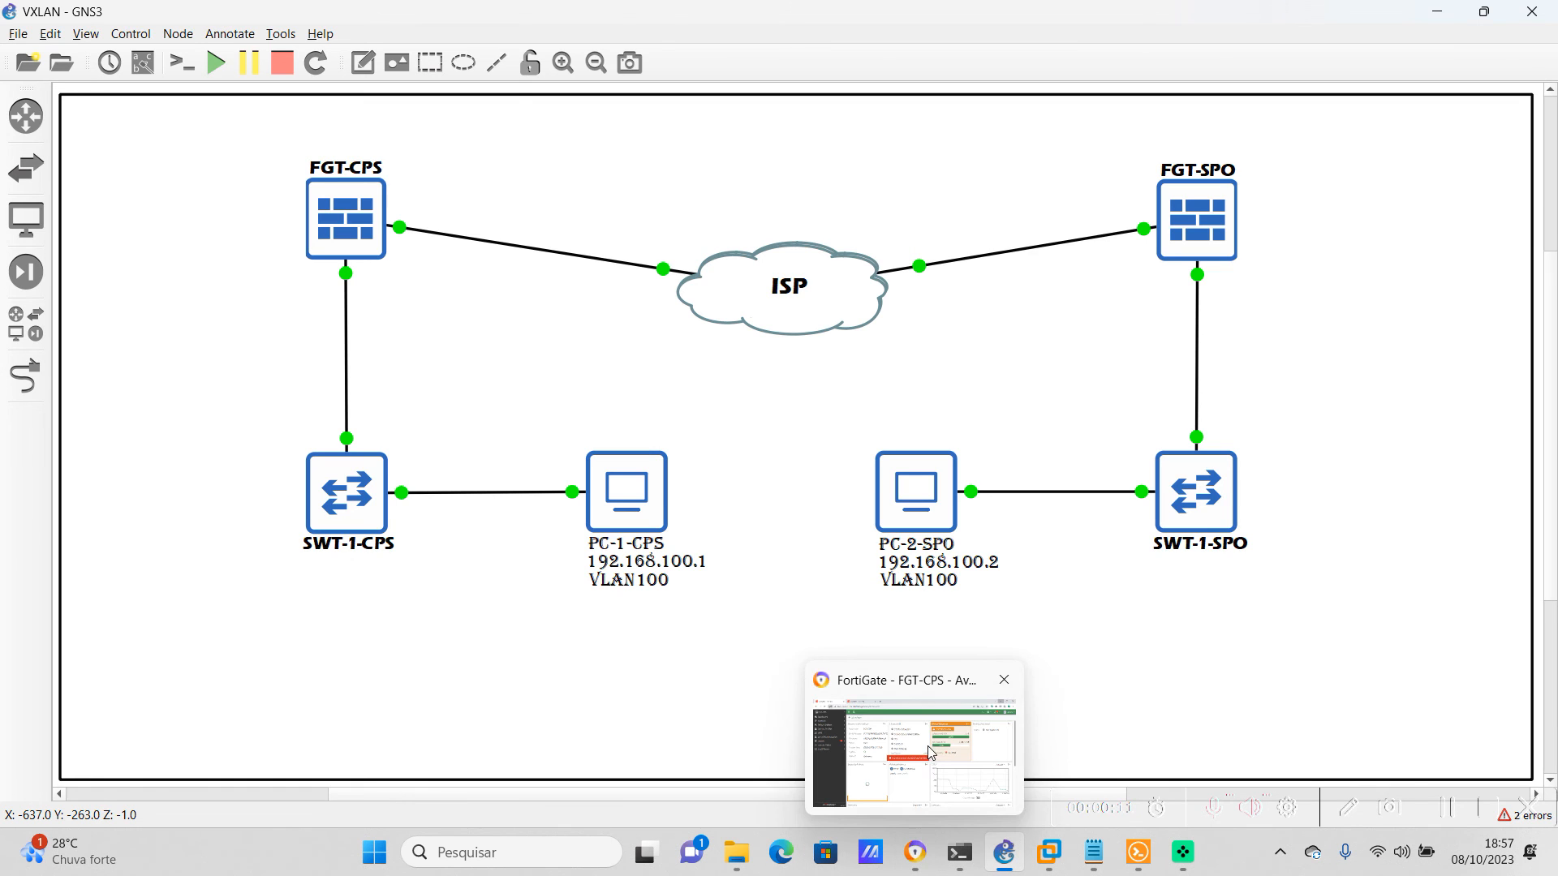
{"action": "left_click", "coordinate": [930, 757]}
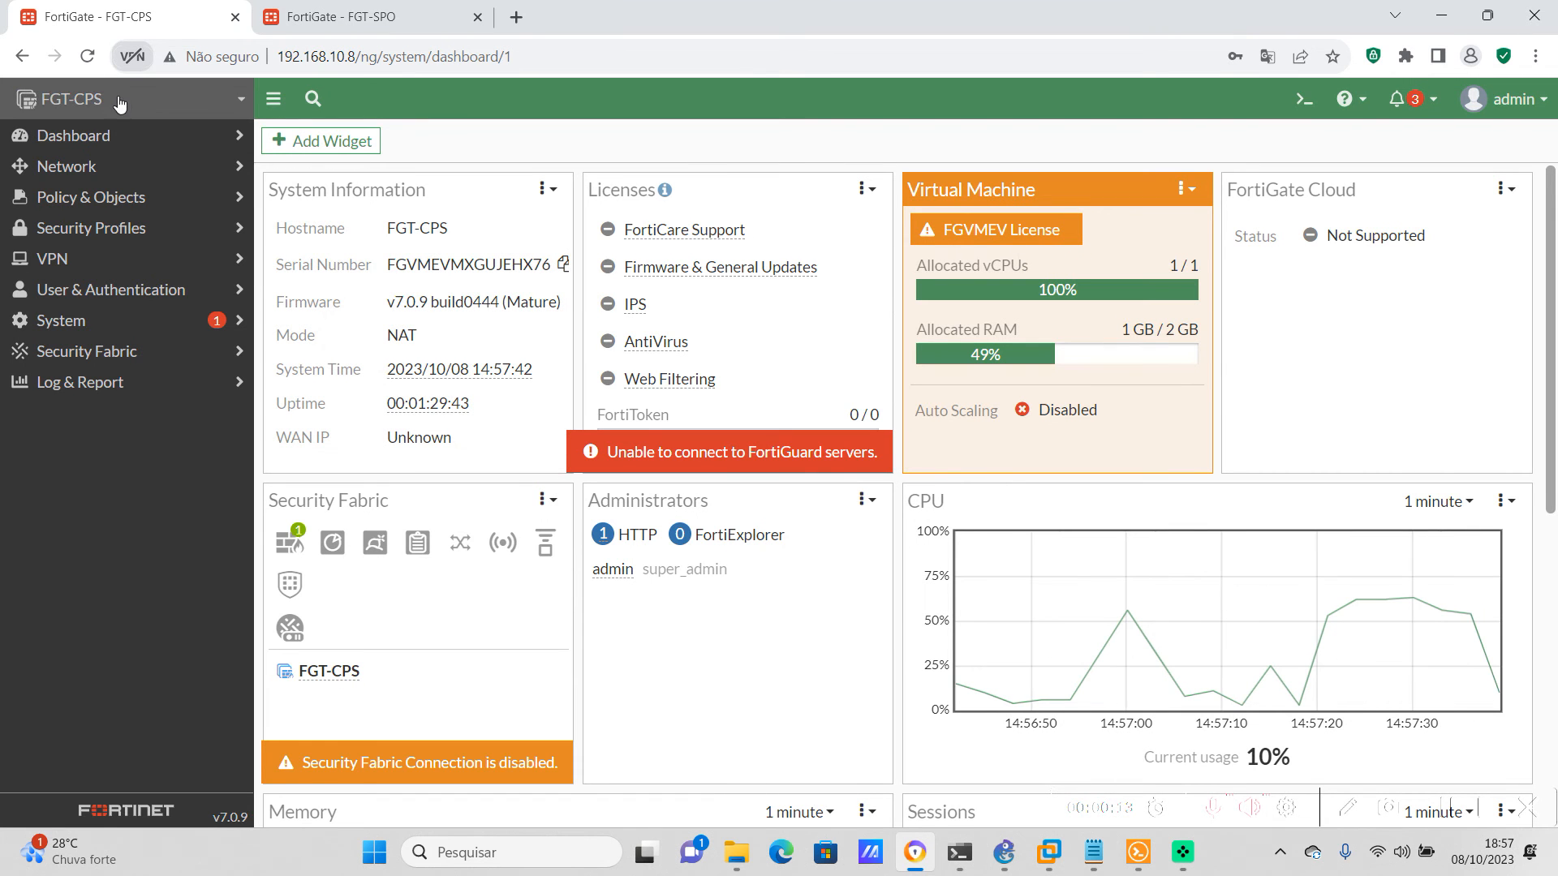
{"action": "left_click", "coordinate": [120, 258]}
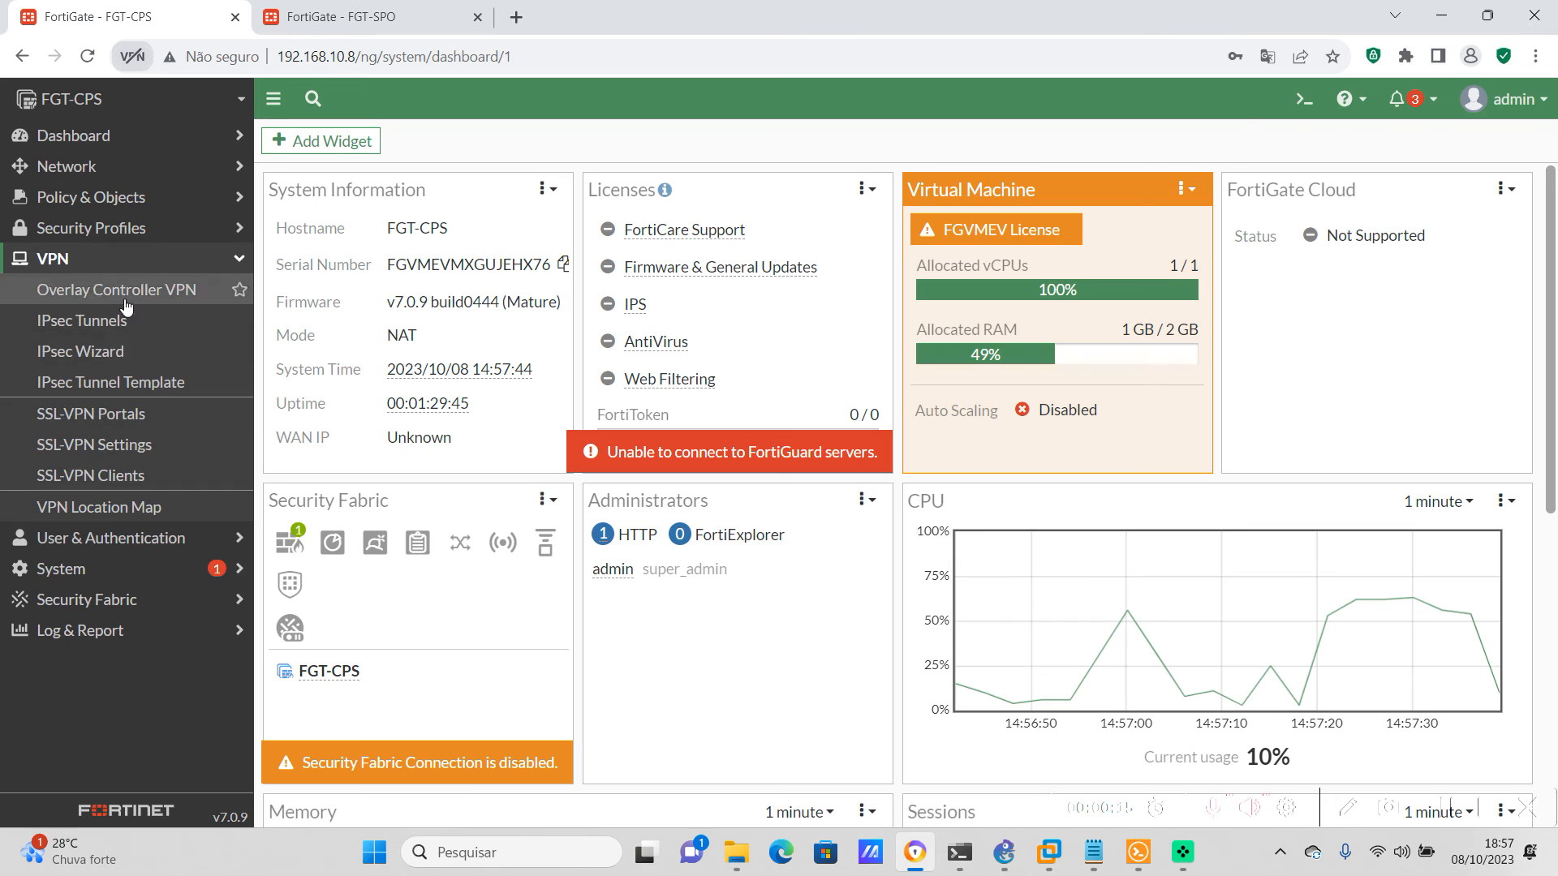
{"action": "left_click", "coordinate": [91, 325]}
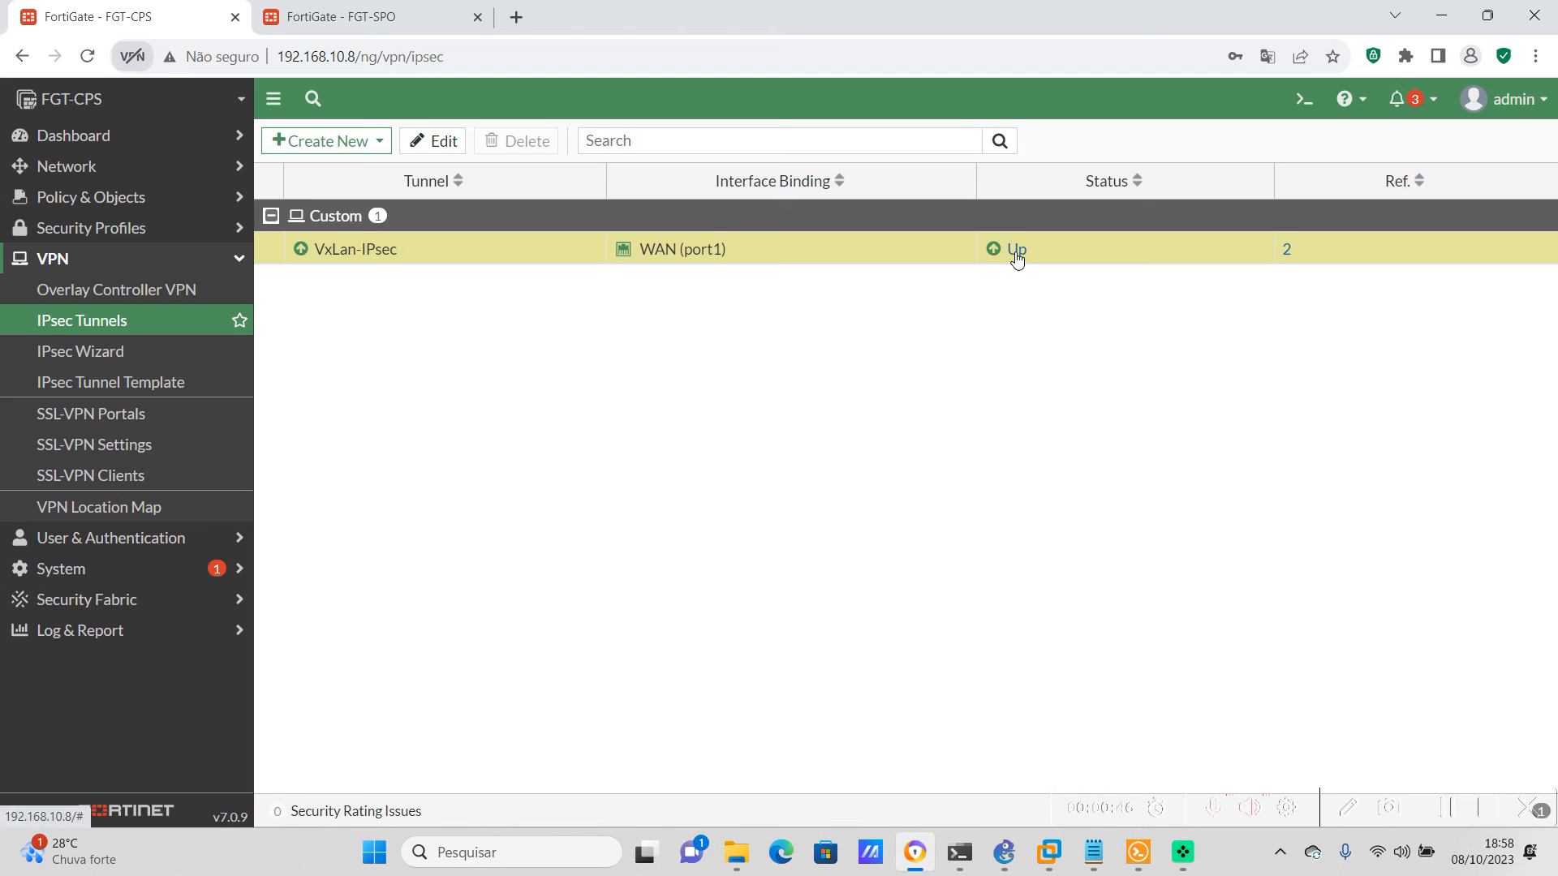
Switch to FGT-SPO's web interface and check the status of its VxLan-IPsec tunnel
{"action": "left_click", "coordinate": [320, 18]}
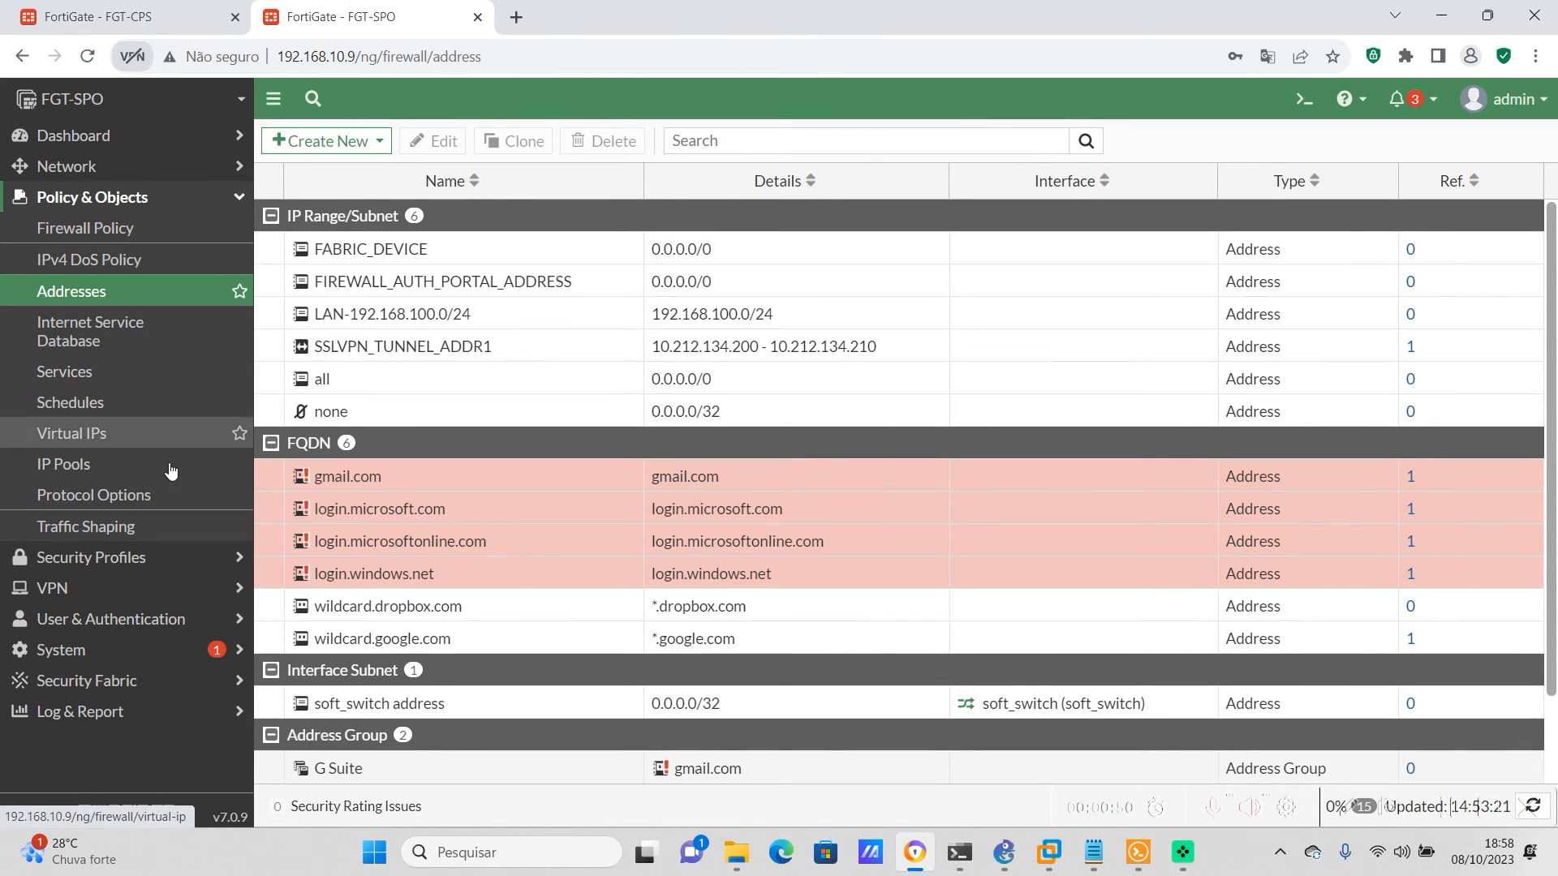
{"action": "left_click", "coordinate": [67, 599]}
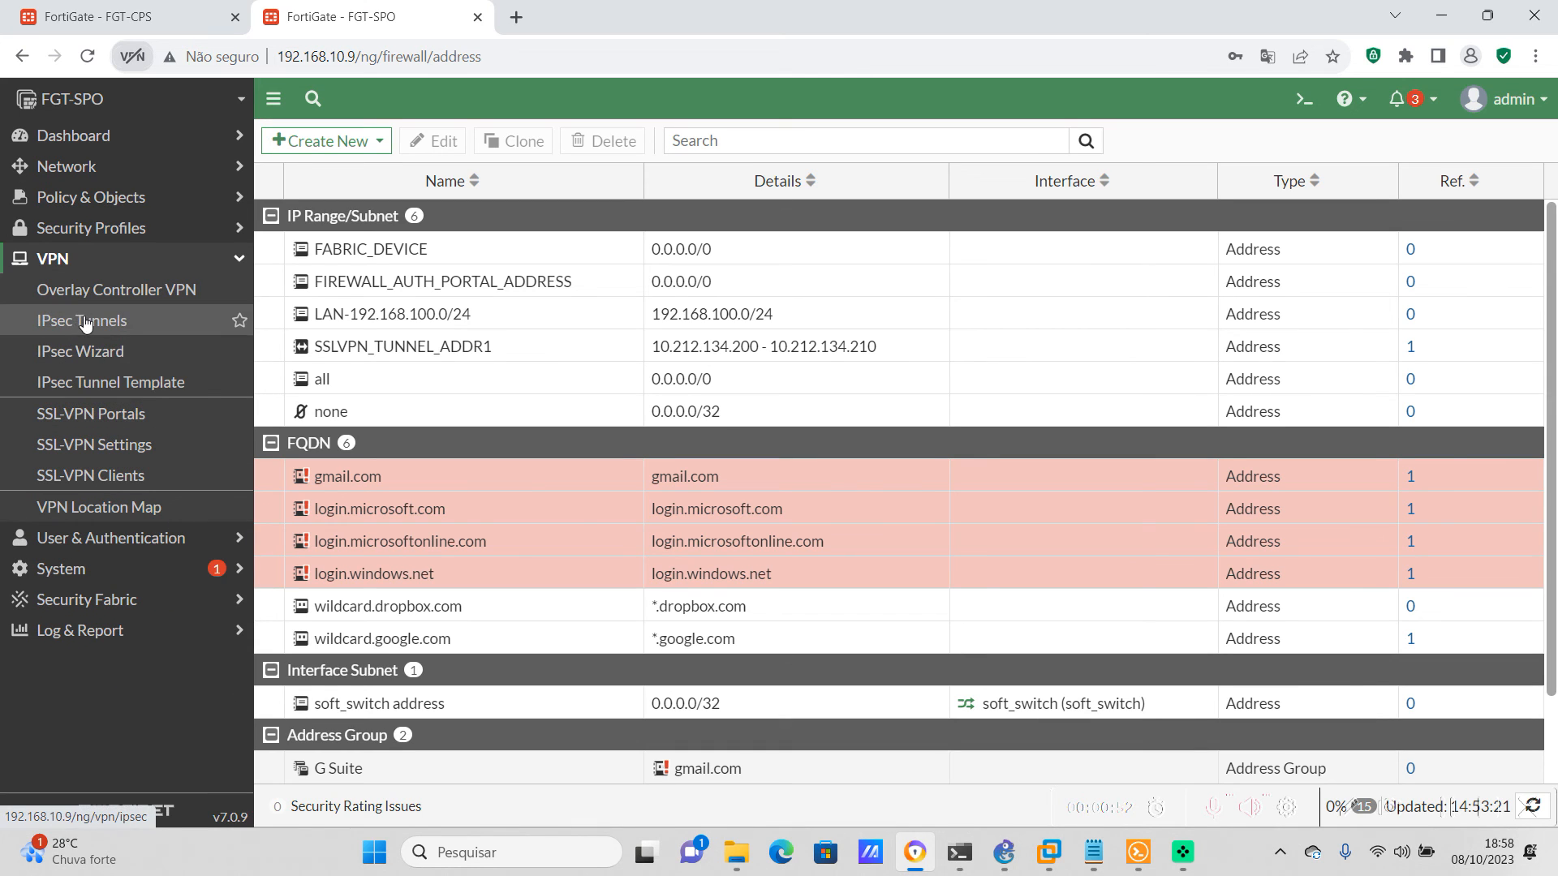
{"action": "left_click", "coordinate": [91, 320]}
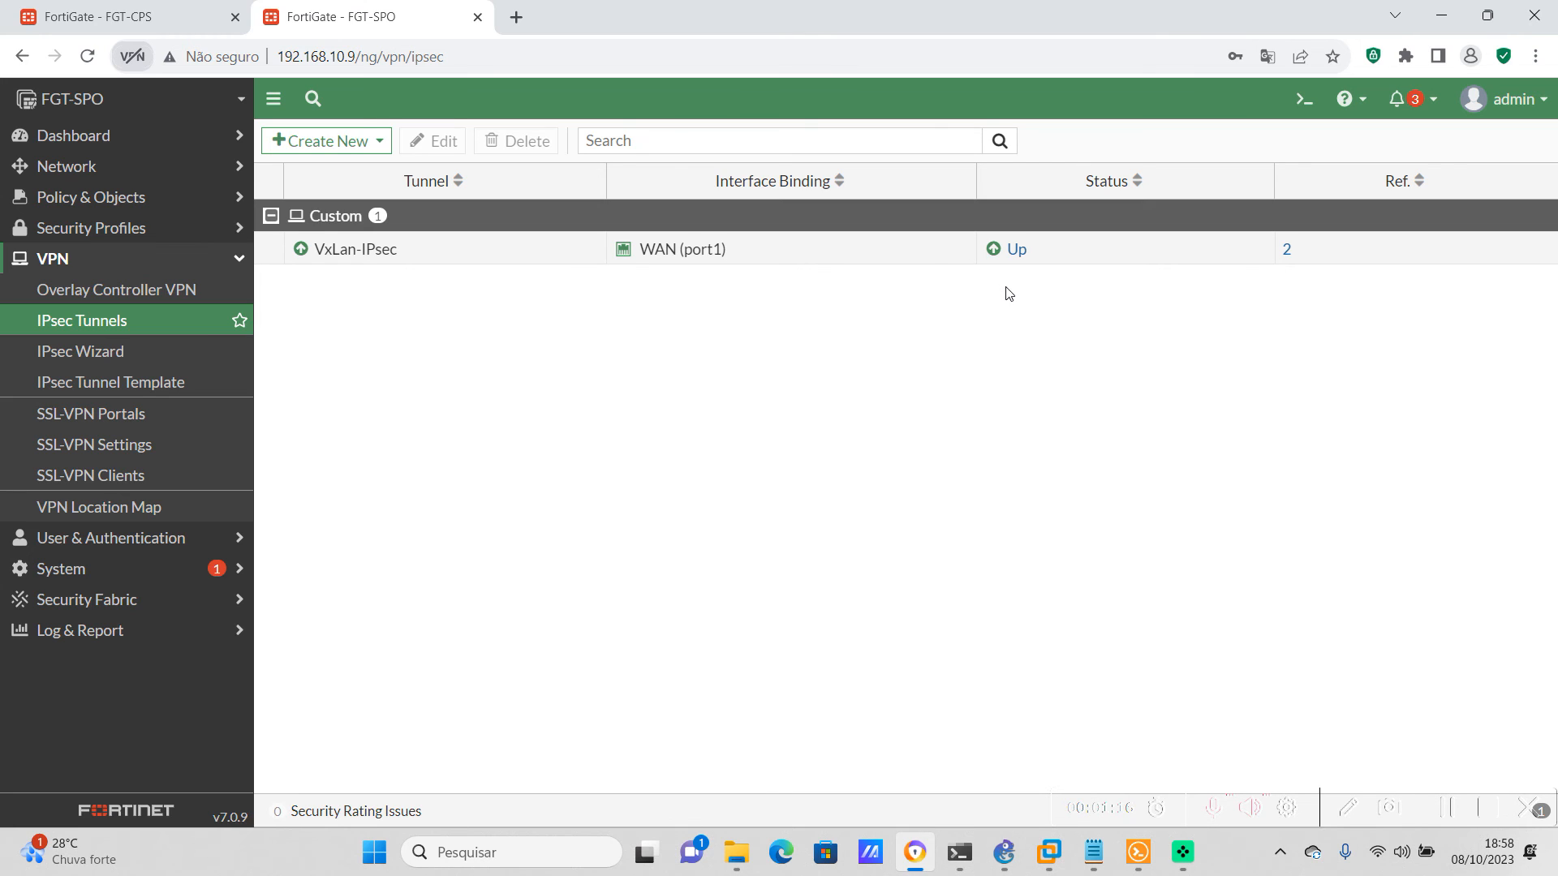
{"action": "left_click", "coordinate": [1017, 250]}
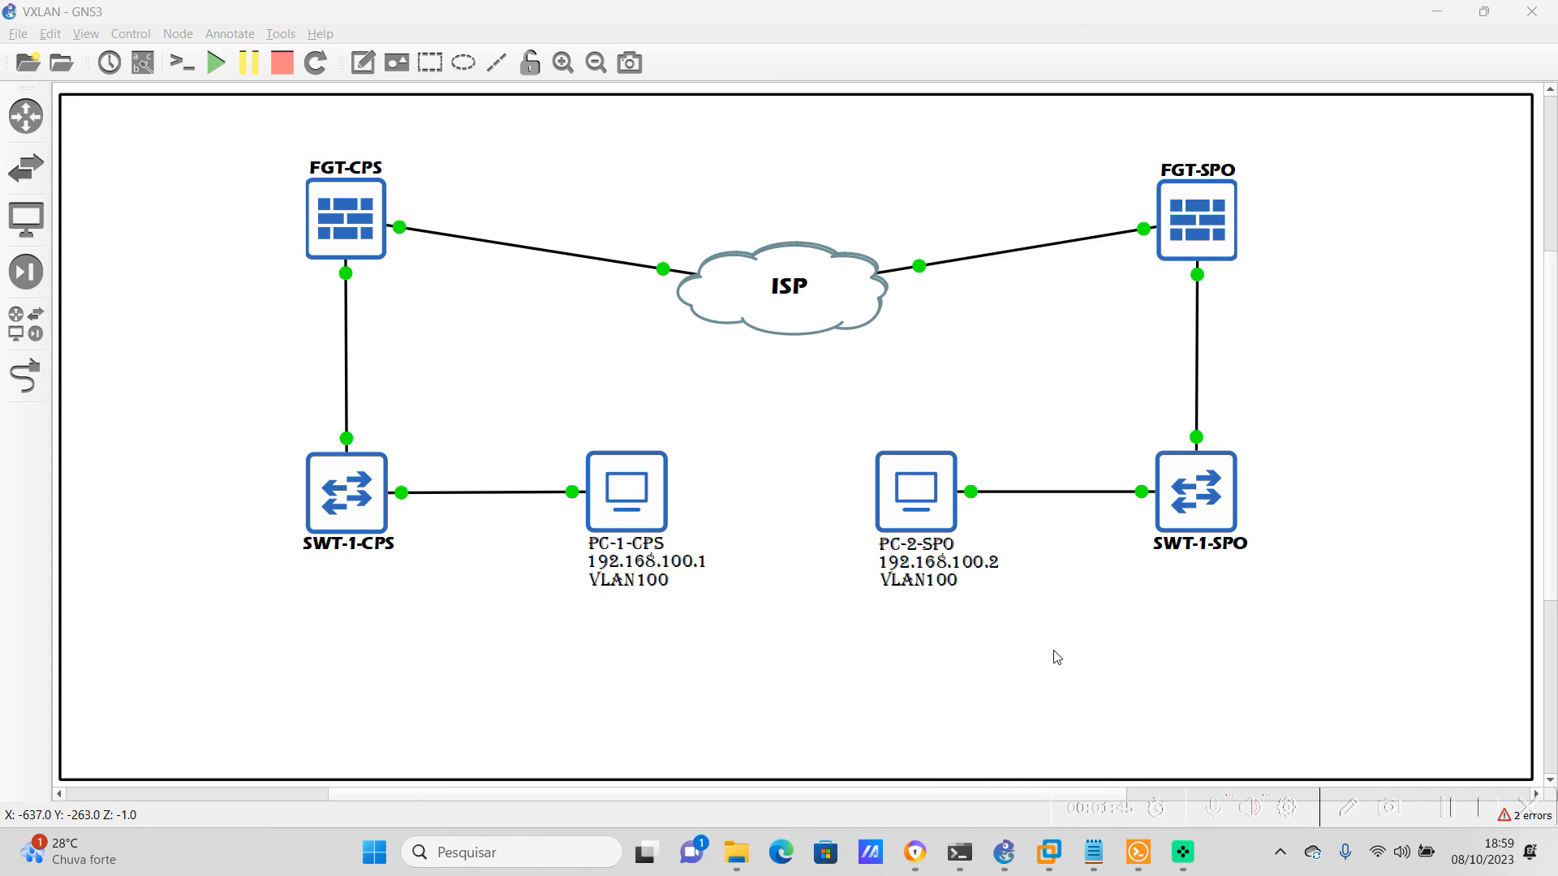
Open a console session to PC-1-CPS from the GNS3 topology
{"action": "right_click", "coordinate": [656, 490]}
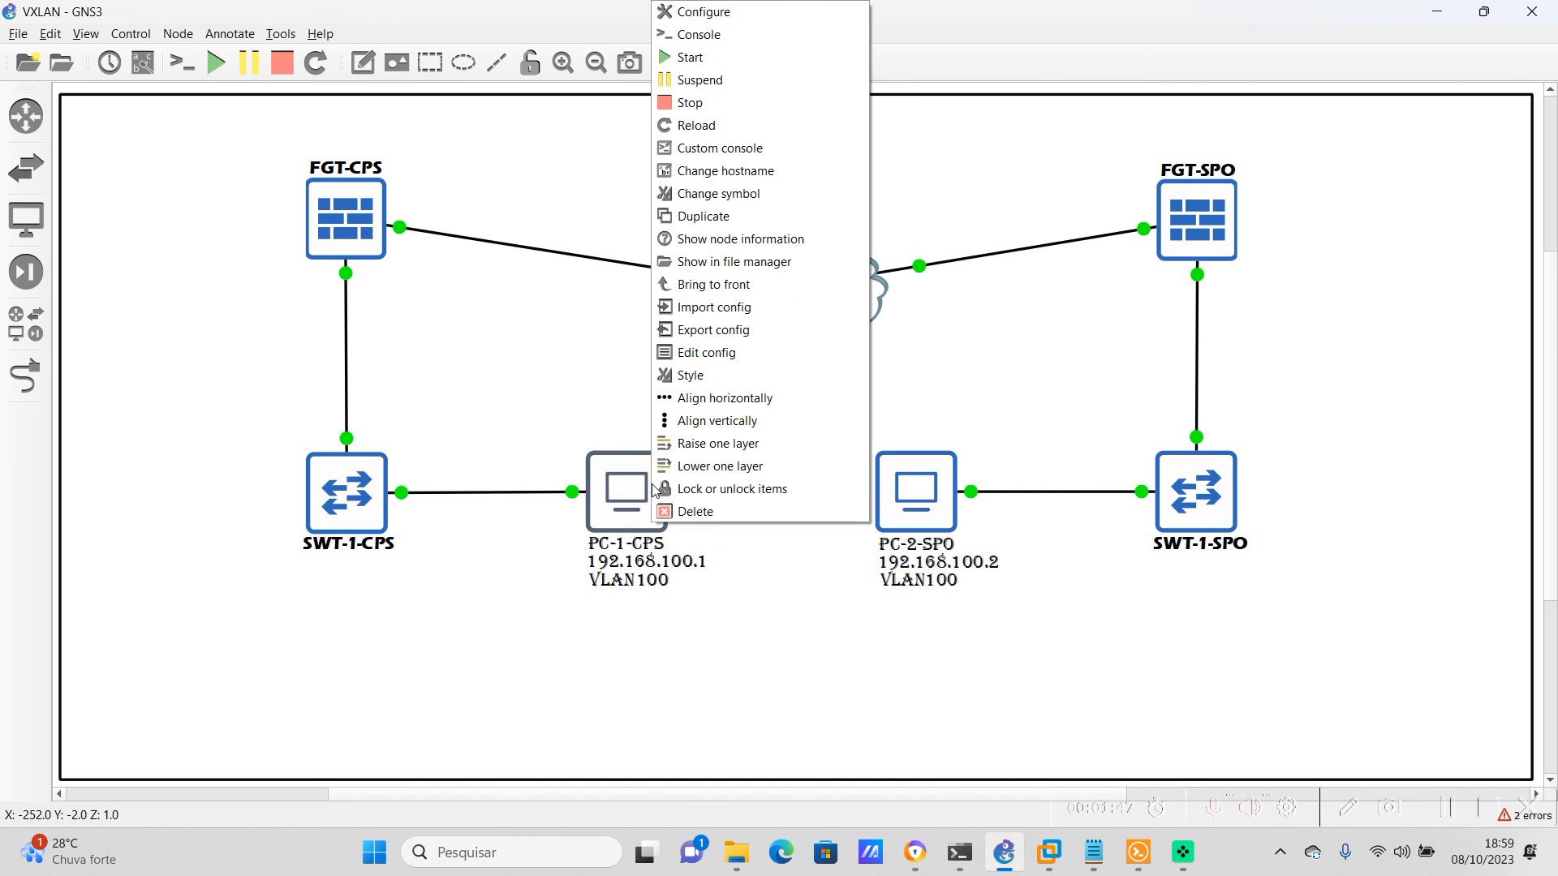
{"action": "left_click", "coordinate": [633, 695]}
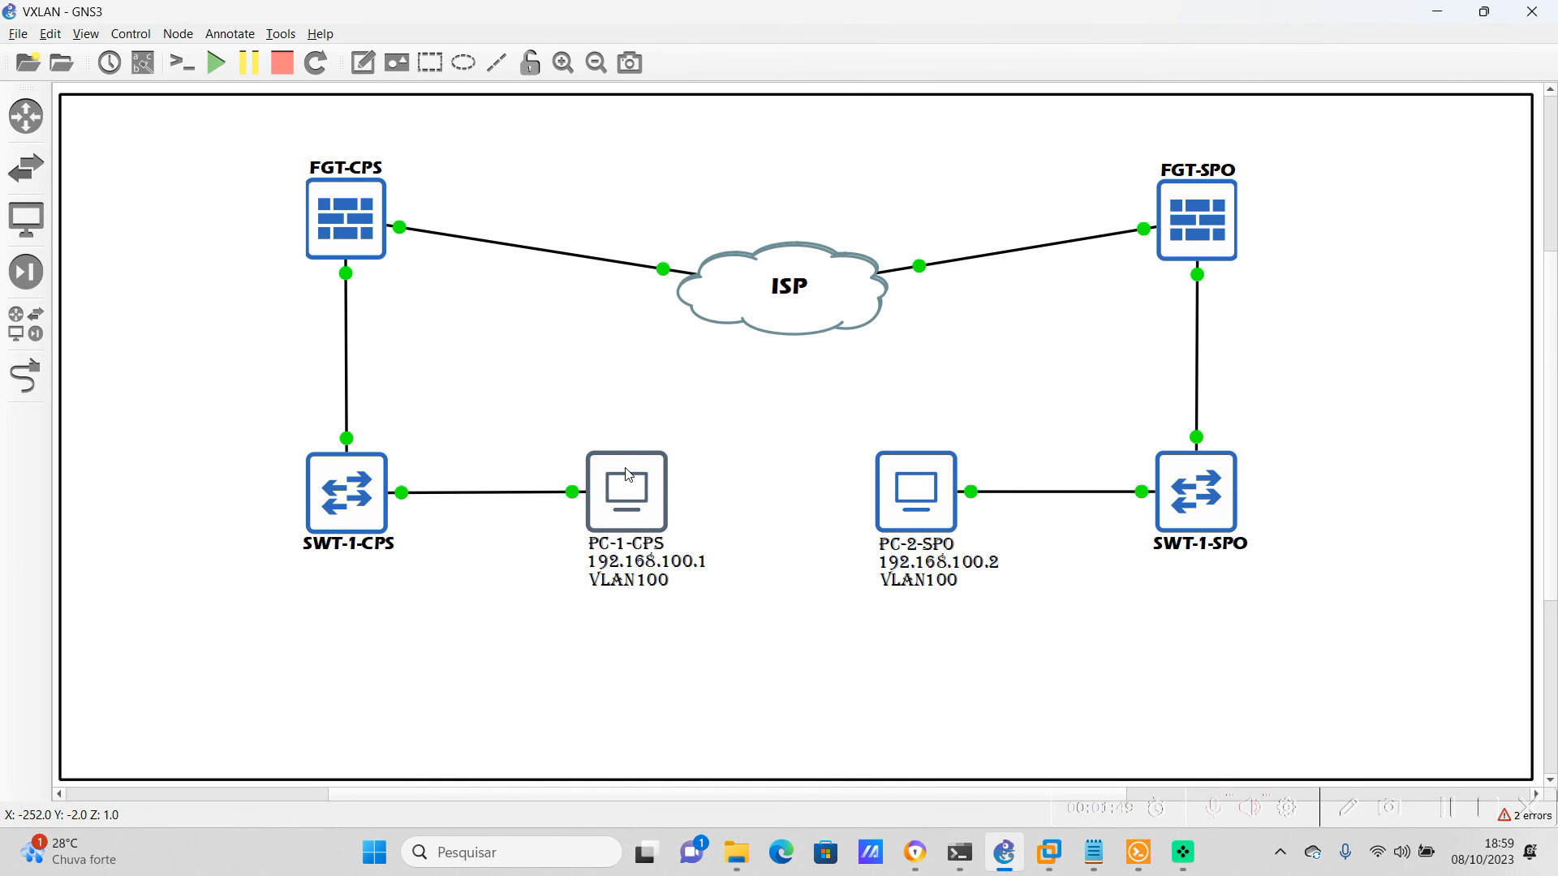
{"action": "right_click", "coordinate": [623, 490]}
{"action": "left_click", "coordinate": [672, 37]}
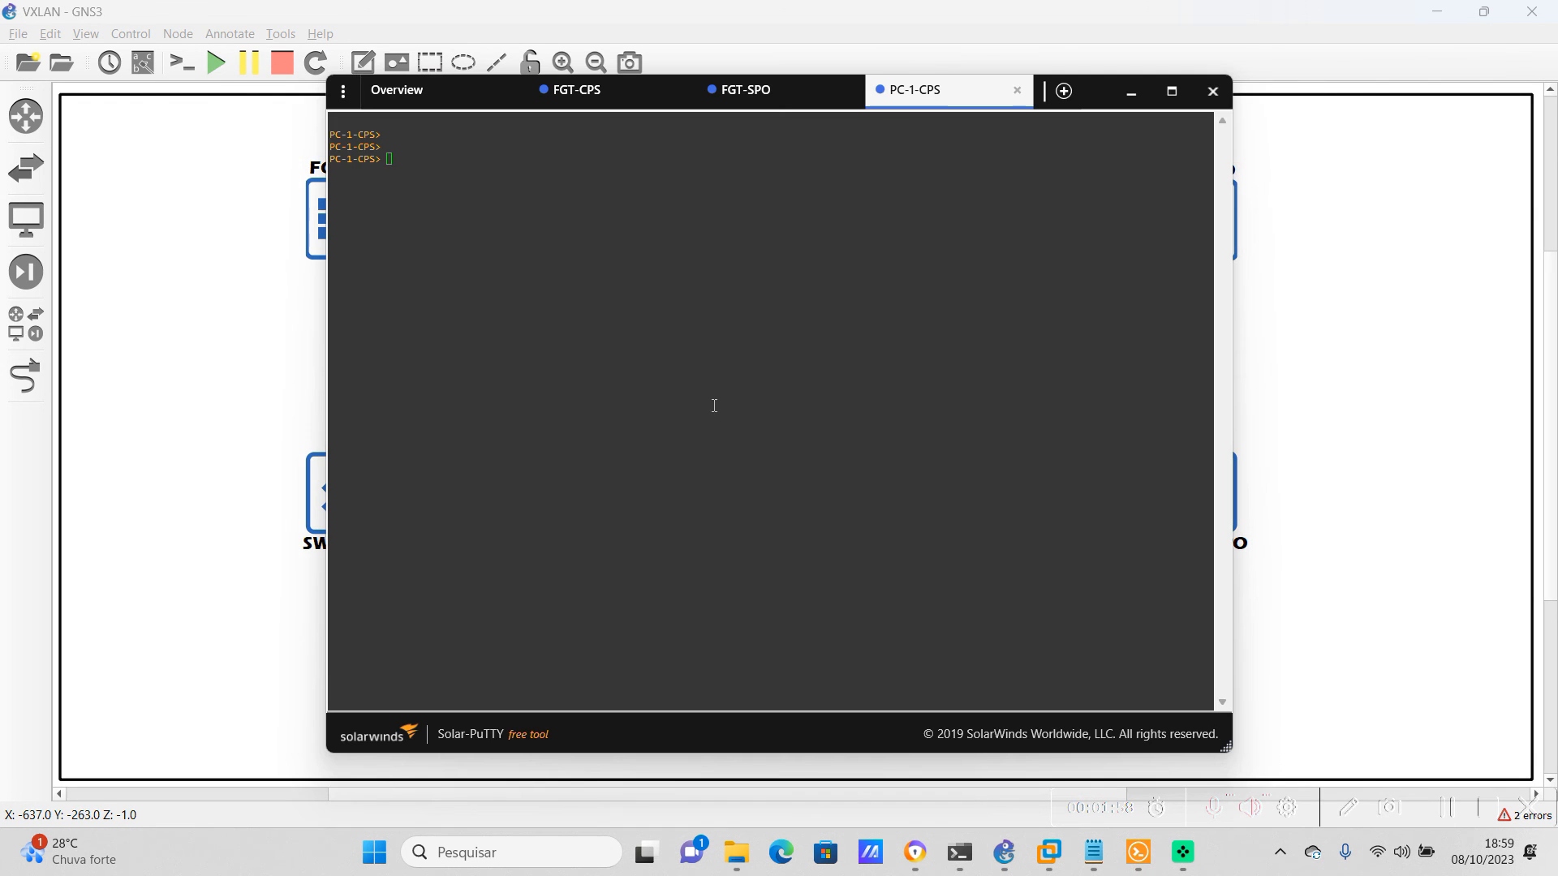
{"action": "left_click", "coordinate": [713, 405]}
Show PC-1-CPS's IP configuration with the sh ip command
{"action": "type", "text": "shh ip"}
{"action": "key", "text": "Return"}
{"action": "type", "text": "sh ip"}
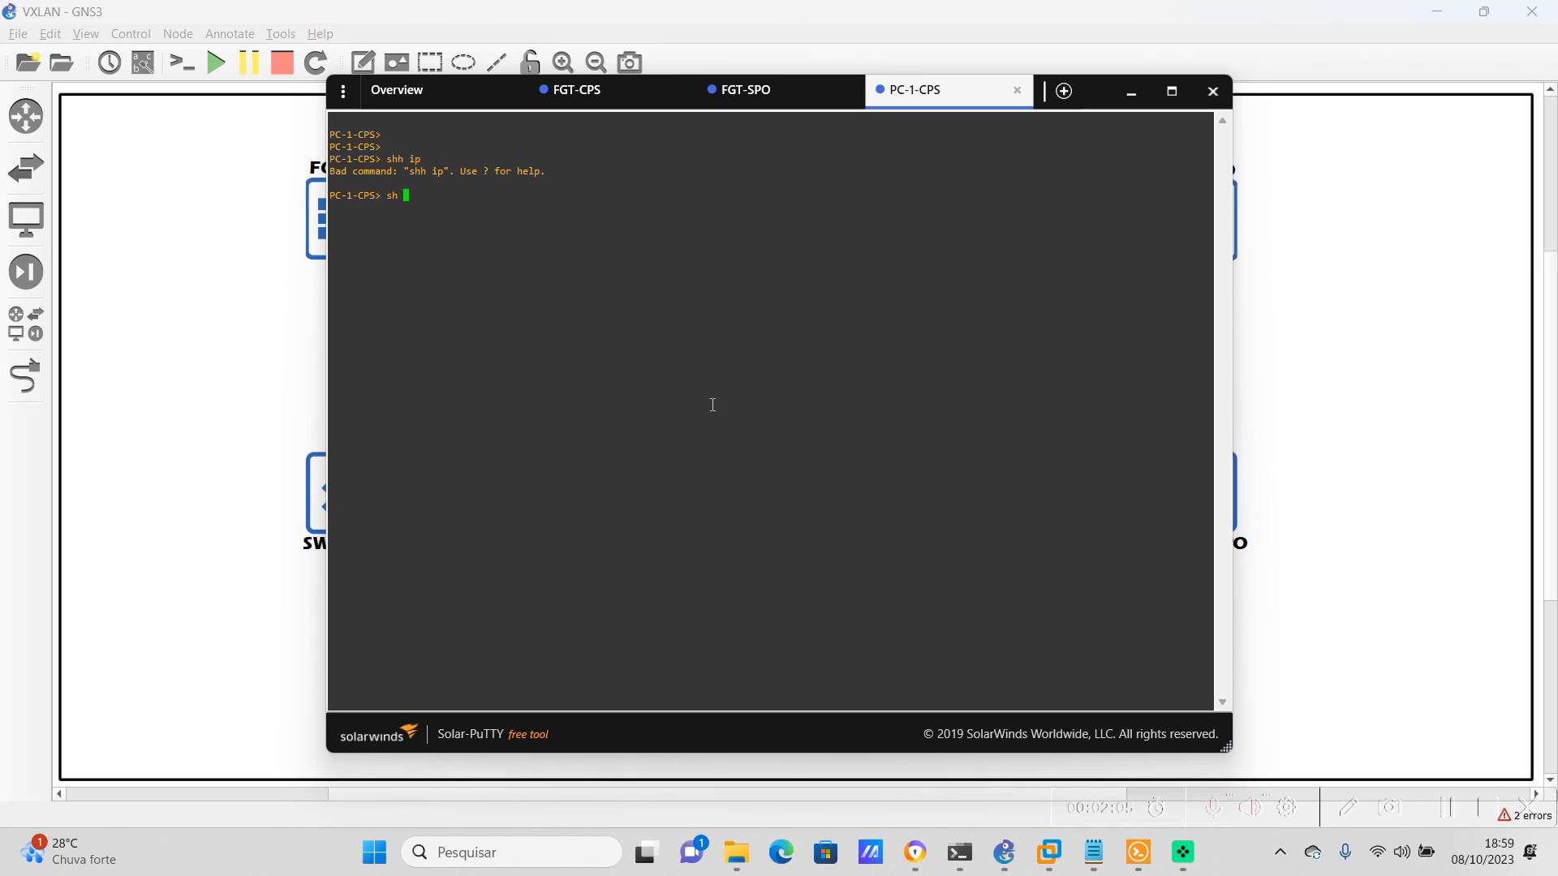
{"action": "key", "text": "Return"}
{"action": "key", "text": "Return"}
{"action": "key", "text": "Return"}
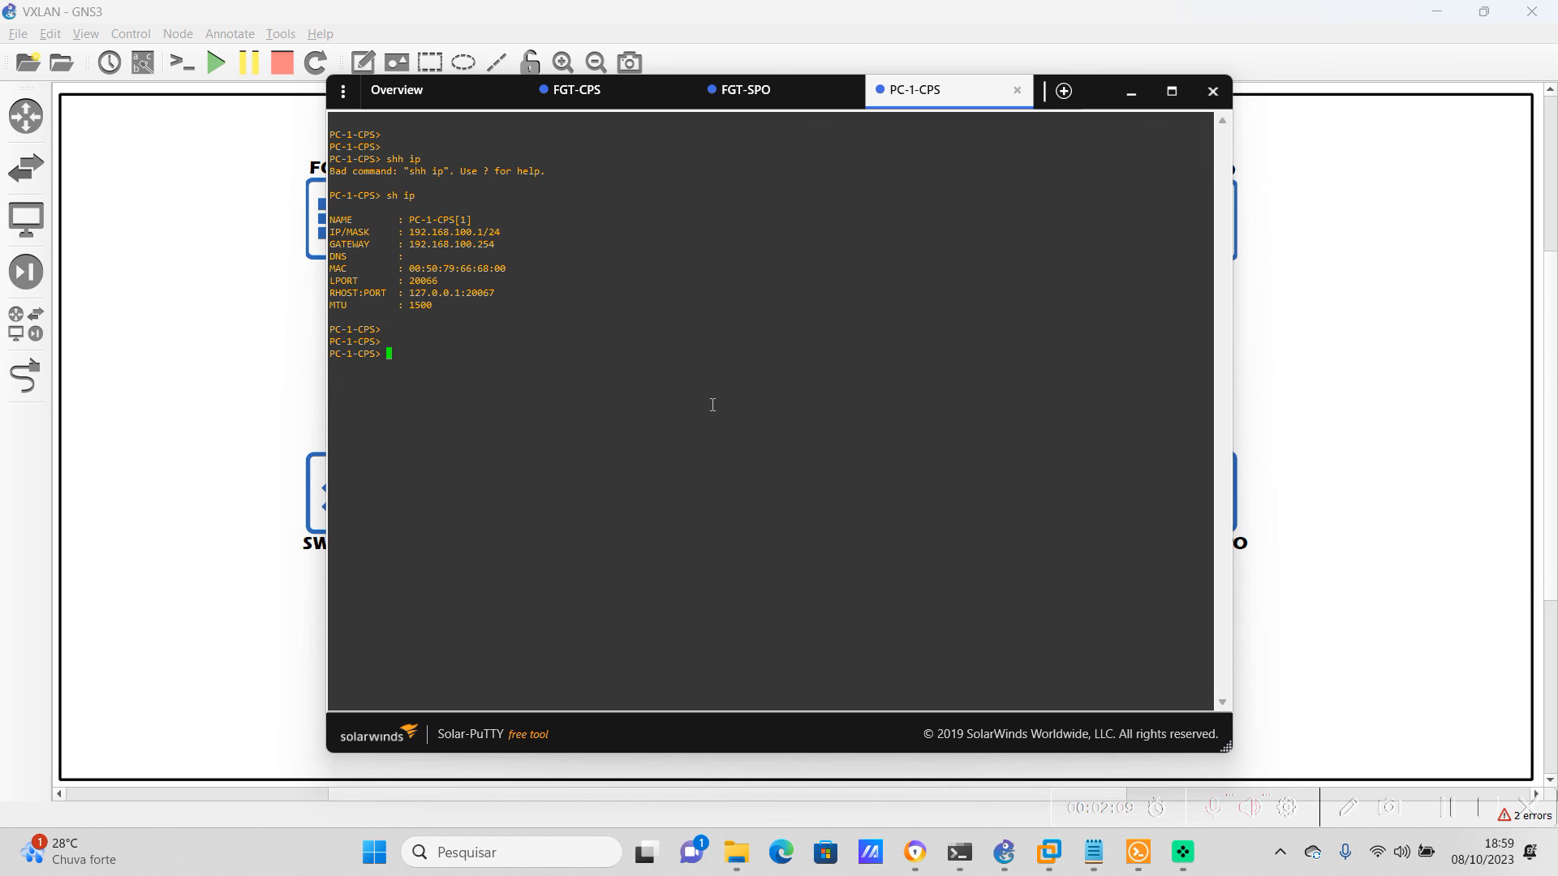
Test connectivity to PC-2-SPO by pinging 192.168.100.2 from PC-1-CPS
{"action": "type", "text": "ping 192.168.100.2"}
{"action": "key", "text": "Return"}
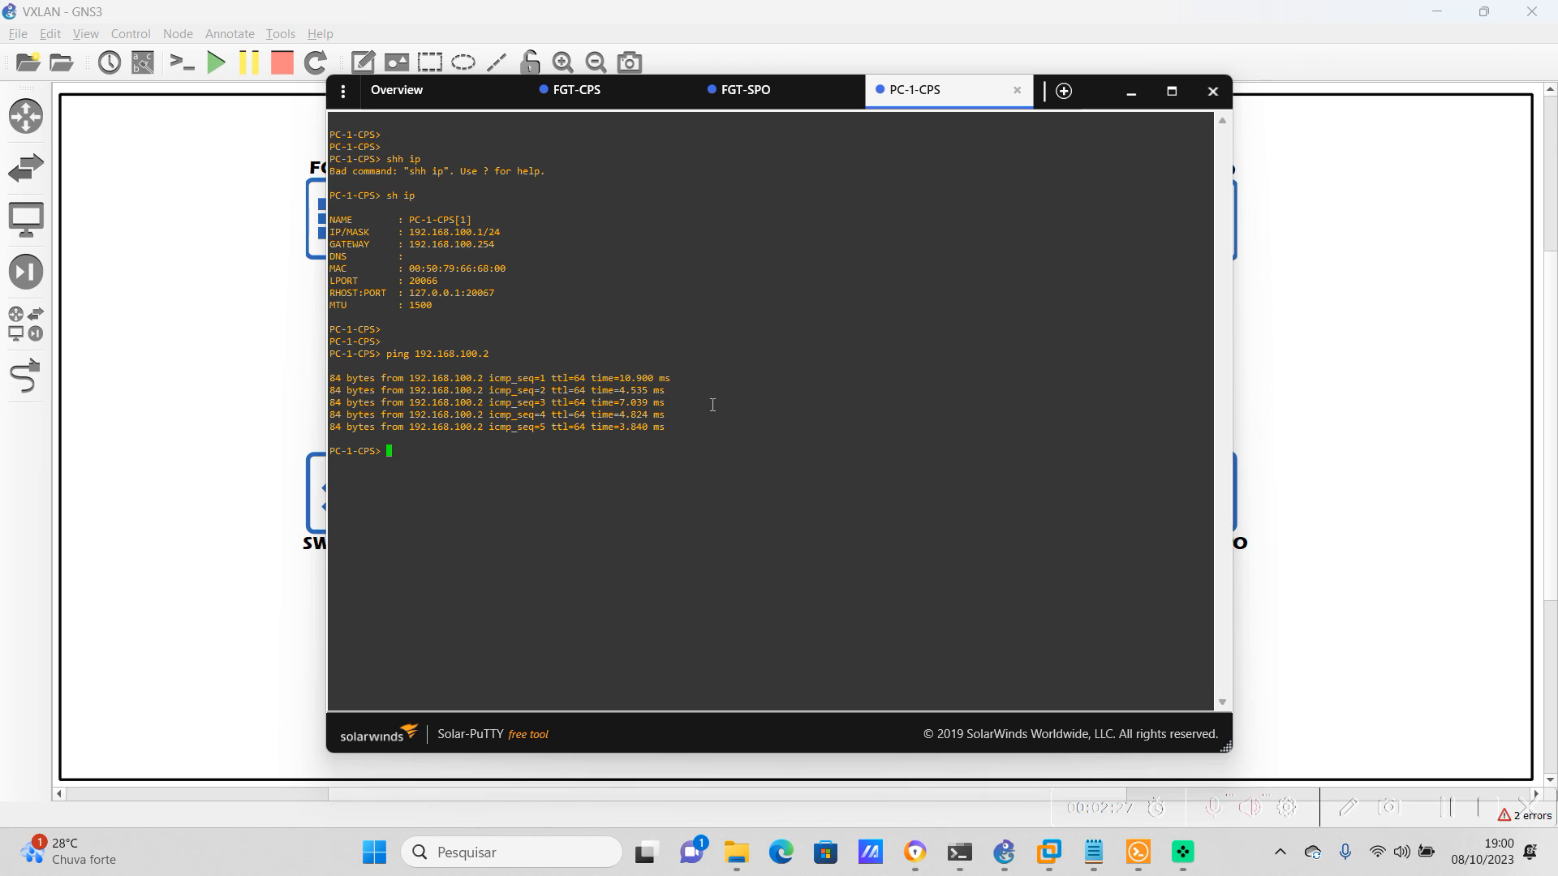
Switch to FGT-SPO's console and start a packet capture with diagnose sniffer packet any "host 192.168.100.2" 4 0 a
{"action": "left_click", "coordinate": [762, 90]}
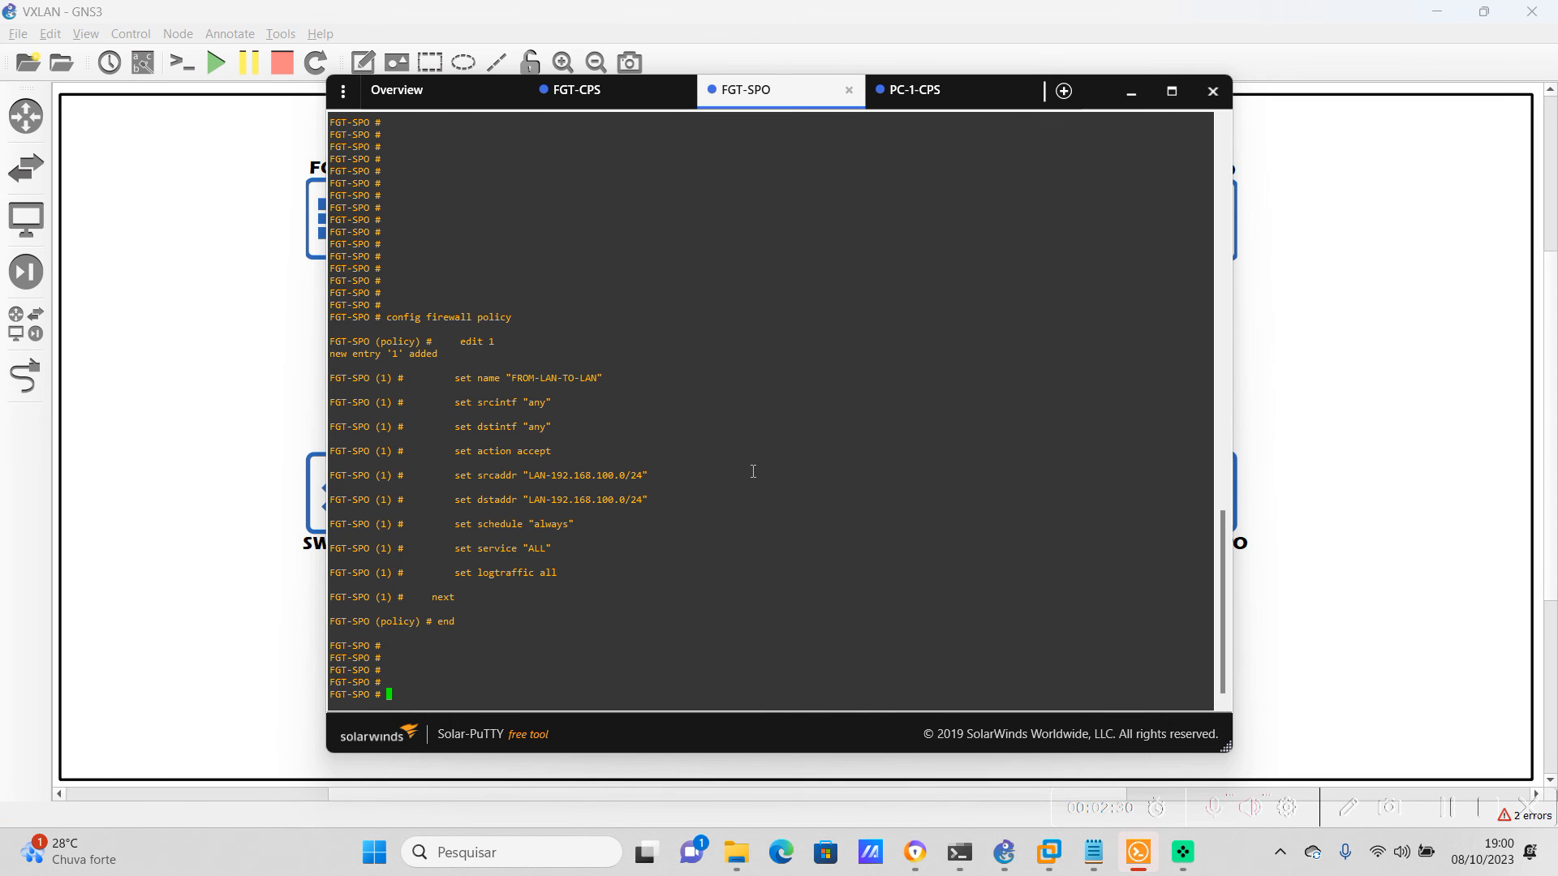
{"action": "key", "text": "Return"}
{"action": "key", "text": "Return"}
{"action": "key", "text": "Return"}
{"action": "key", "text": "Return"}
{"action": "key", "text": "Return"}
{"action": "type", "text": "diagnose sniffer"}
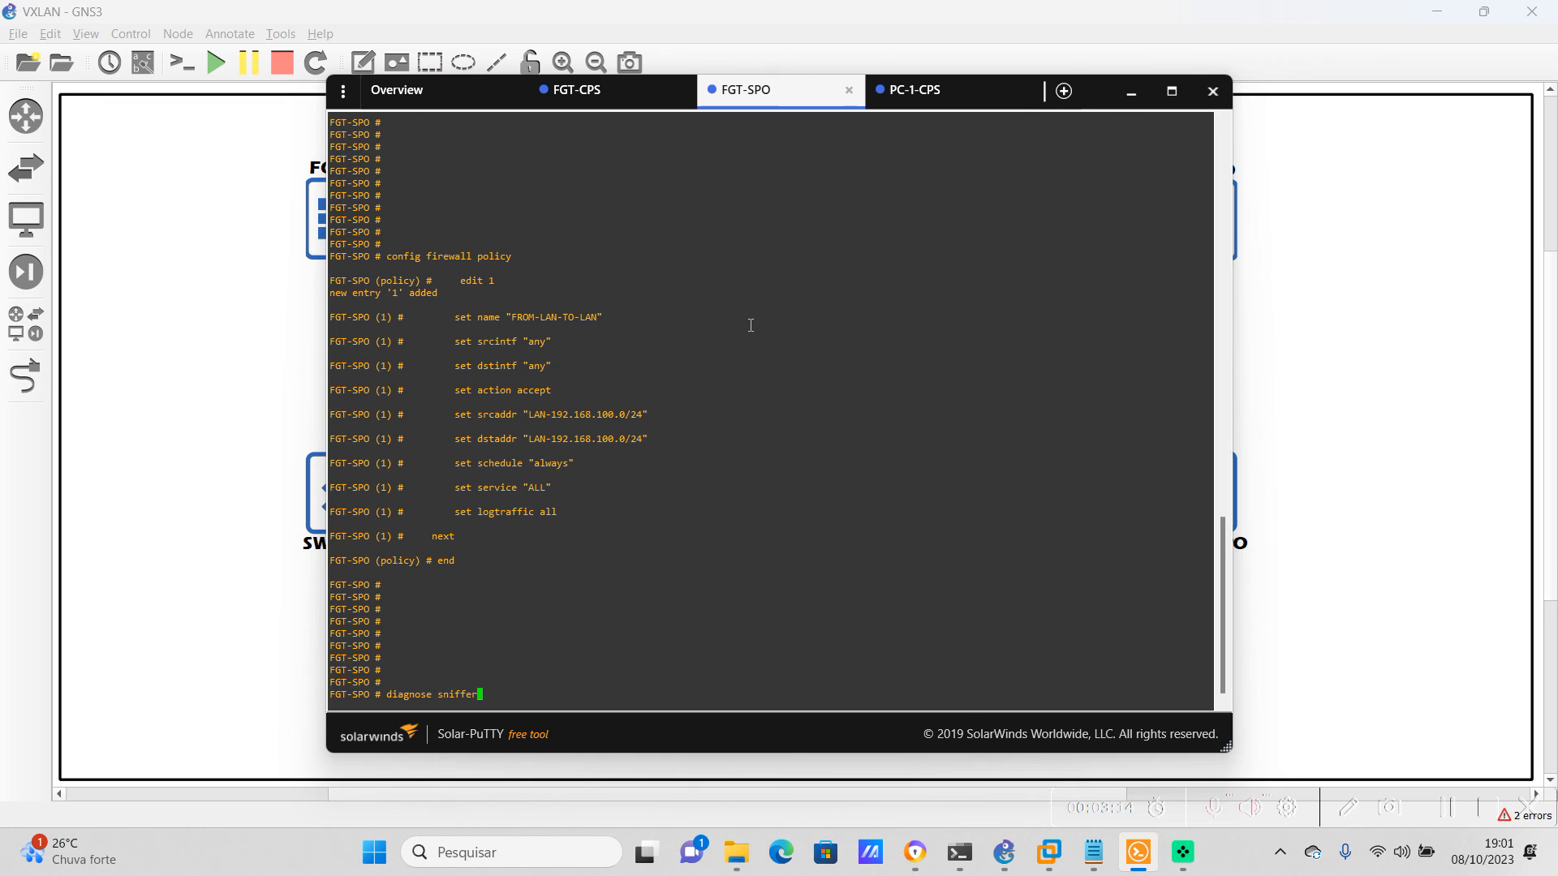
{"action": "type", "text": " packet"}
{"action": "type", "text": "ny \"host 192.168.100.2\" 4 0 a"}
{"action": "key", "text": "Return"}
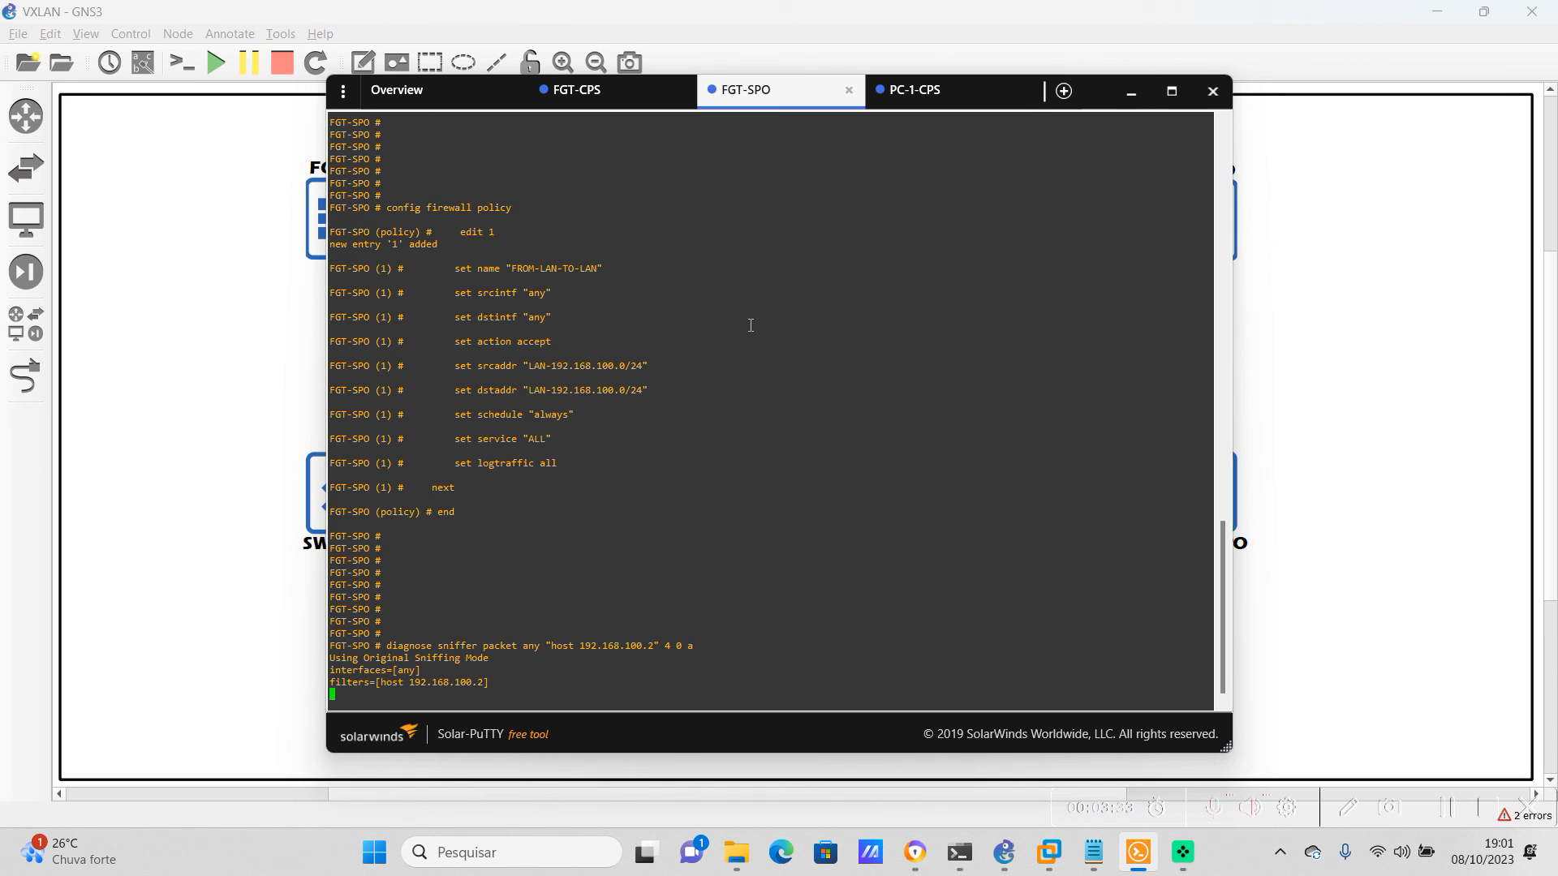
Return to PC-1-CPS's console and repeat the ping to 192.168.100.2 while FGT-SPO's capture is running
{"action": "left_click", "coordinate": [929, 96]}
{"action": "key", "text": "Return"}
{"action": "key", "text": "Return"}
{"action": "key", "text": "Up"}
{"action": "key", "text": "Return"}
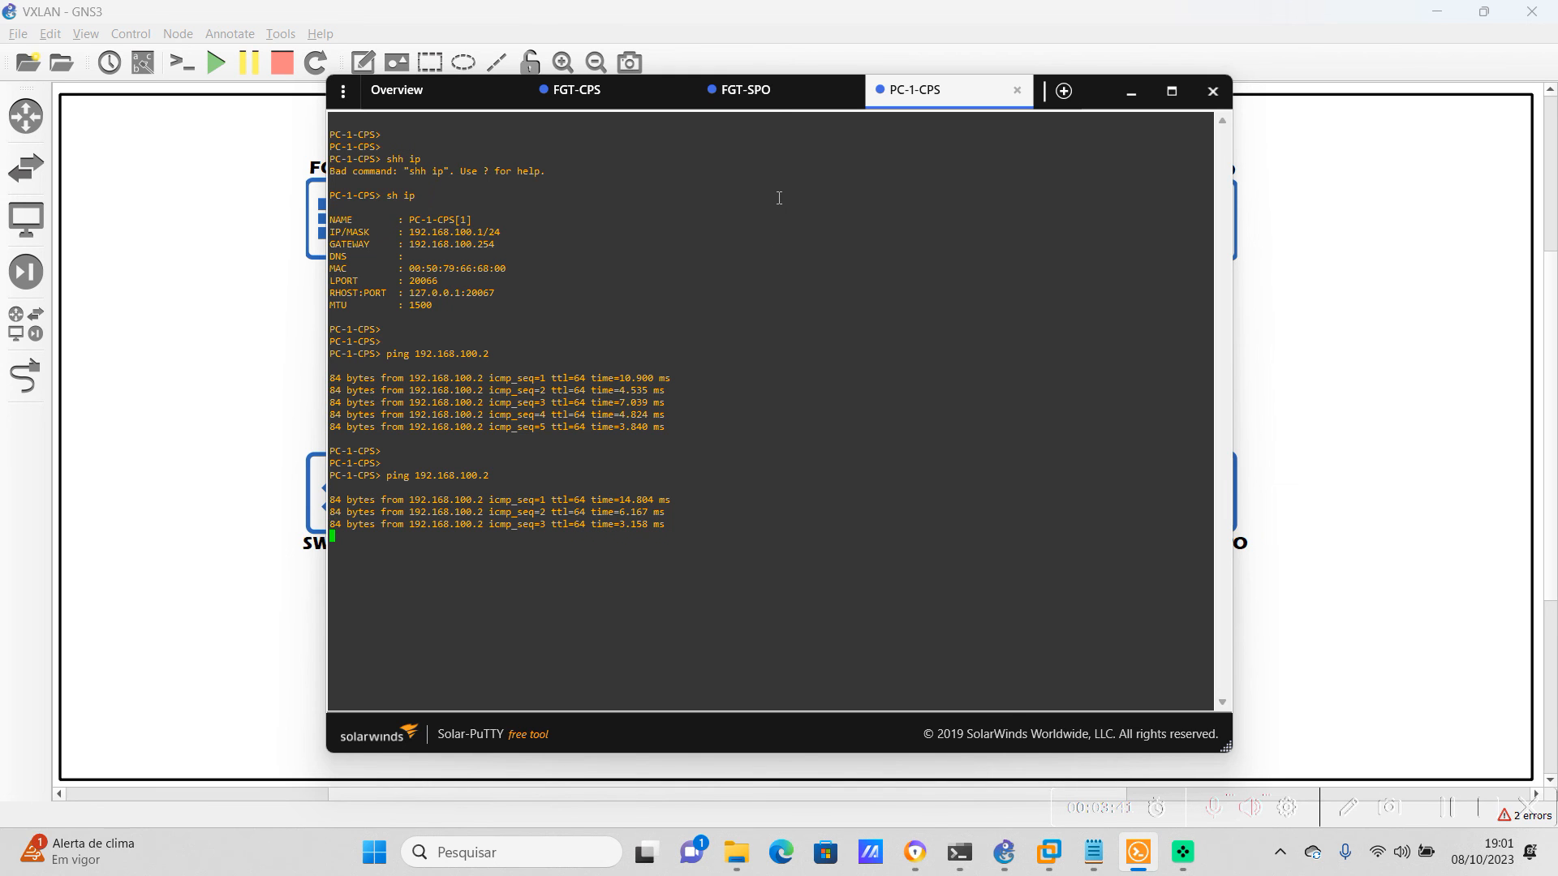
Return to FGT-SPO's console and examine which interfaces the captured ICMP requests and replies pass through
{"action": "left_click", "coordinate": [771, 96]}
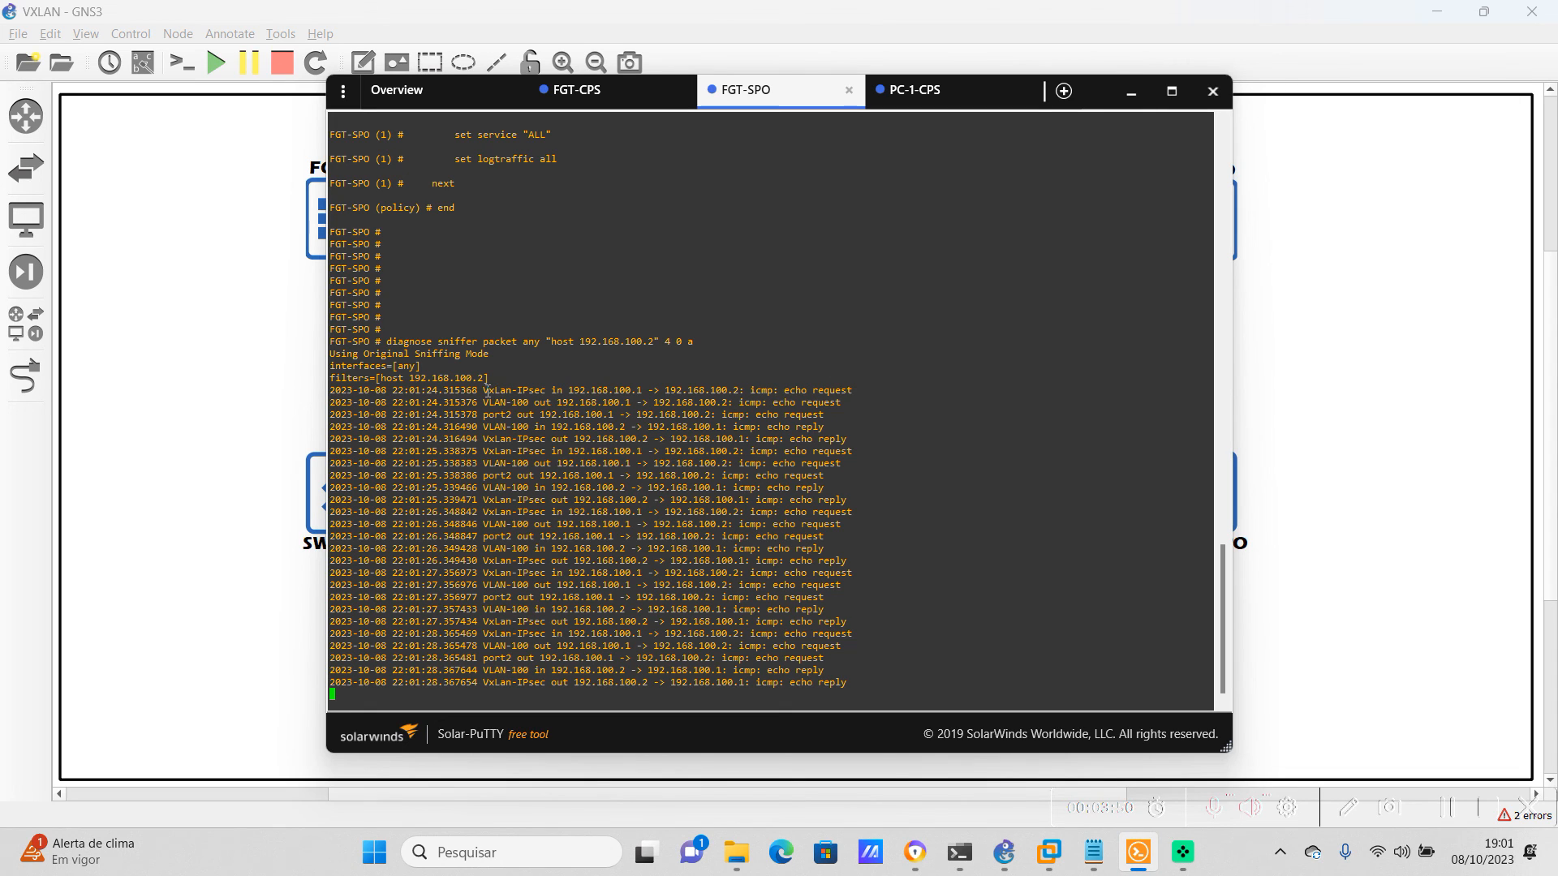
{"action": "left_click_drag", "start_coordinate": [484, 391], "coordinate": [535, 390]}
{"action": "left_click", "coordinate": [549, 422]}
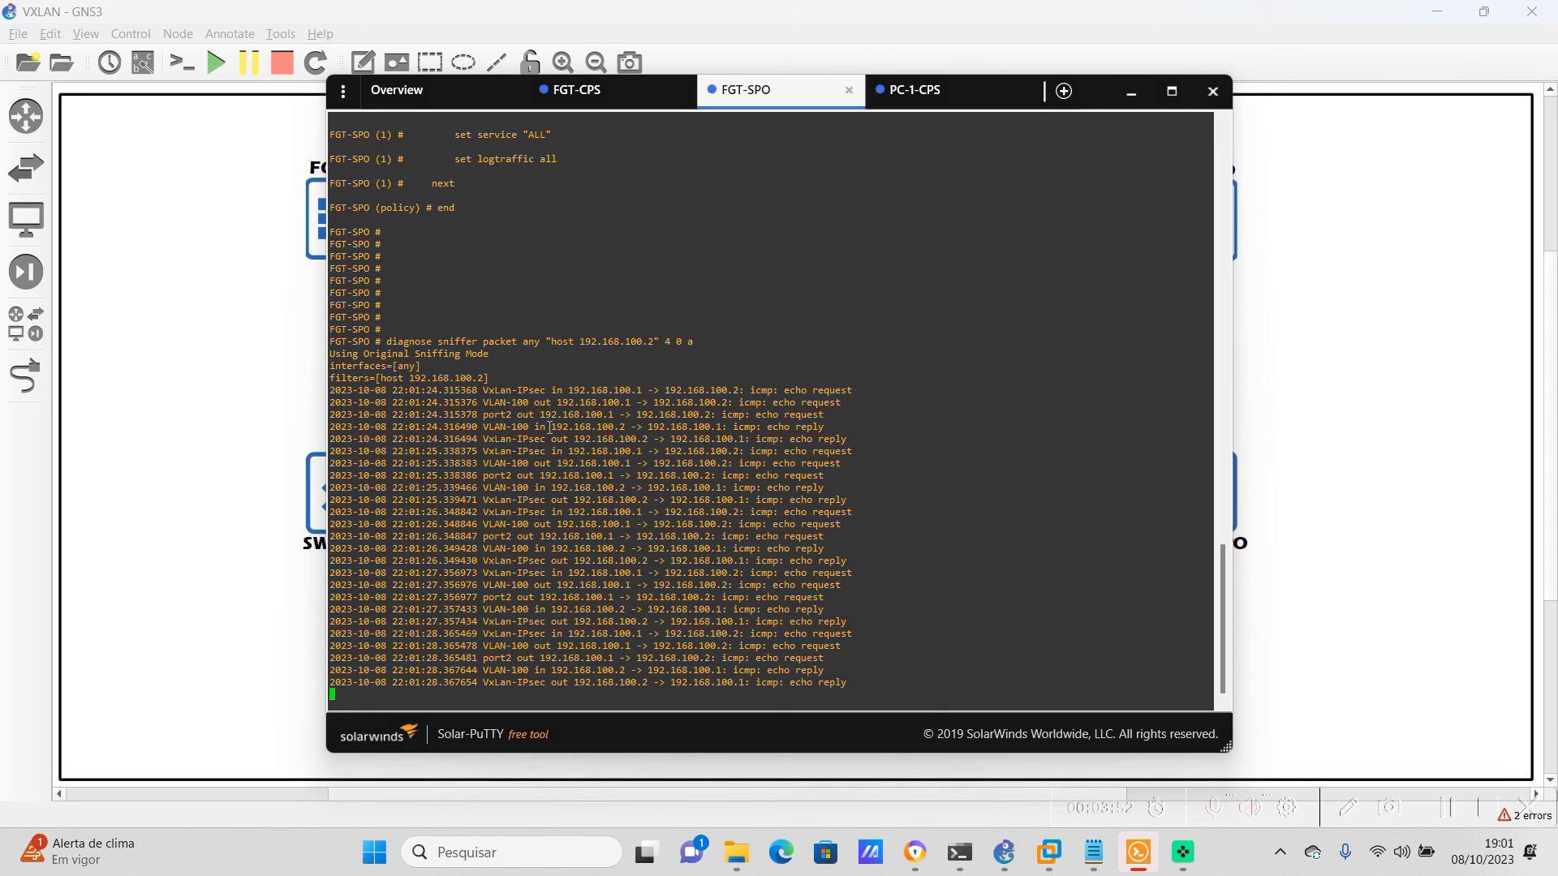